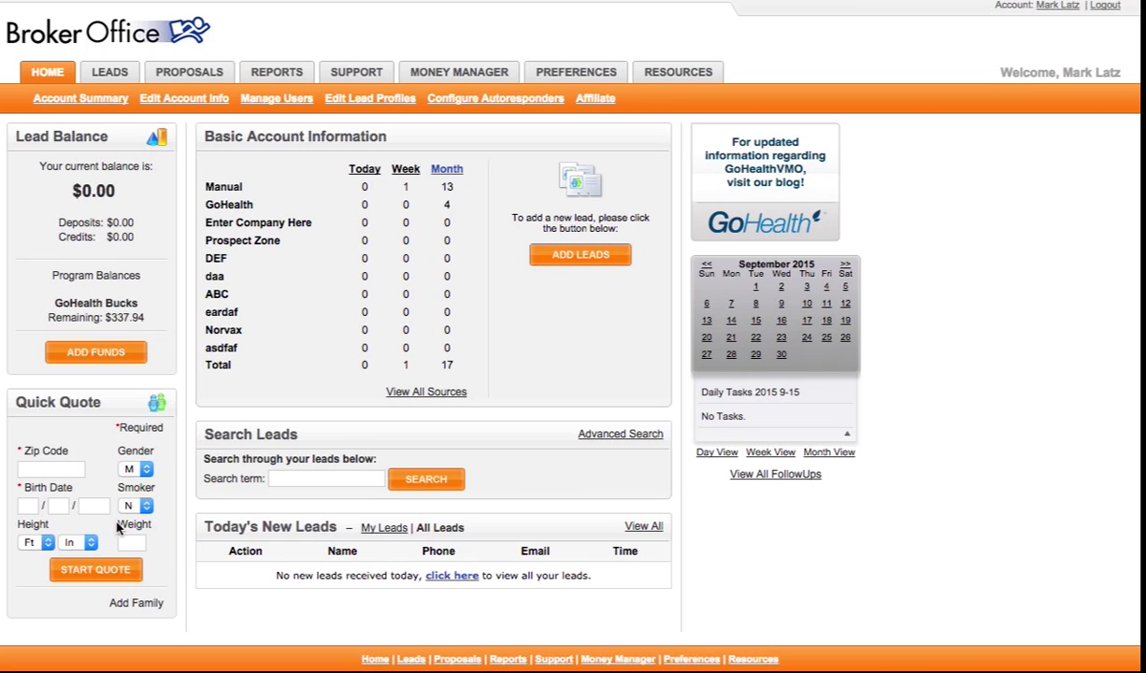
Enter 60654 as the Quick Quote zip code.
{"action": "left_click", "coordinate": [59, 469]}
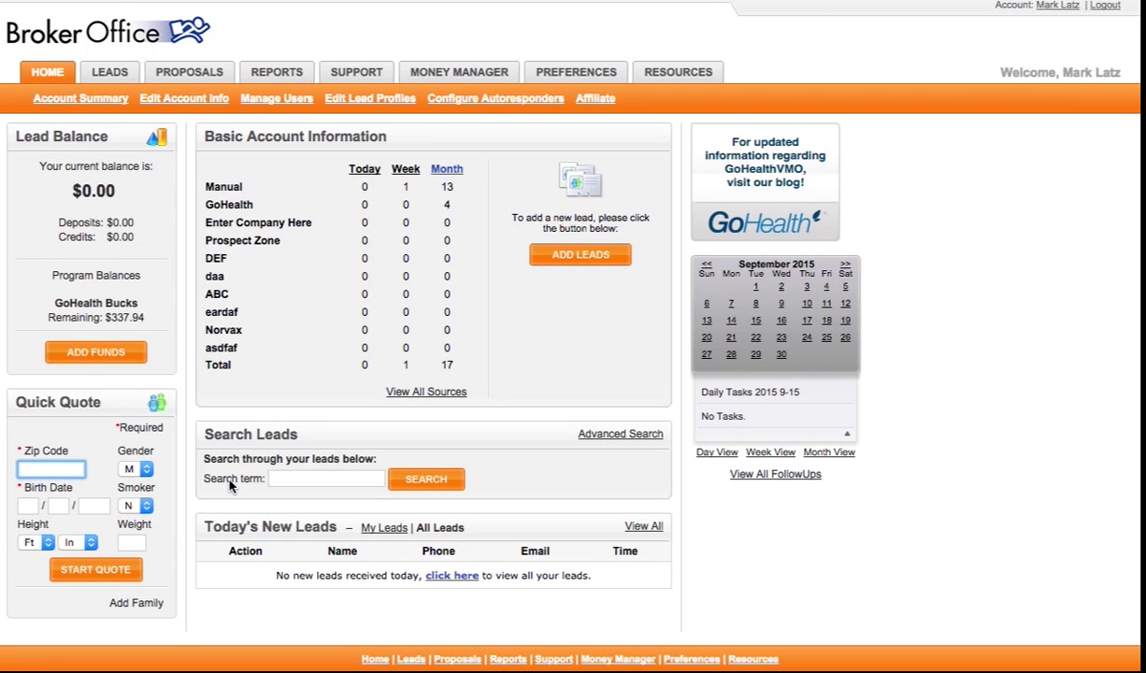
{"action": "type", "text": "60654"}
{"action": "key", "text": "Tab"}
{"action": "key", "text": "Tab"}
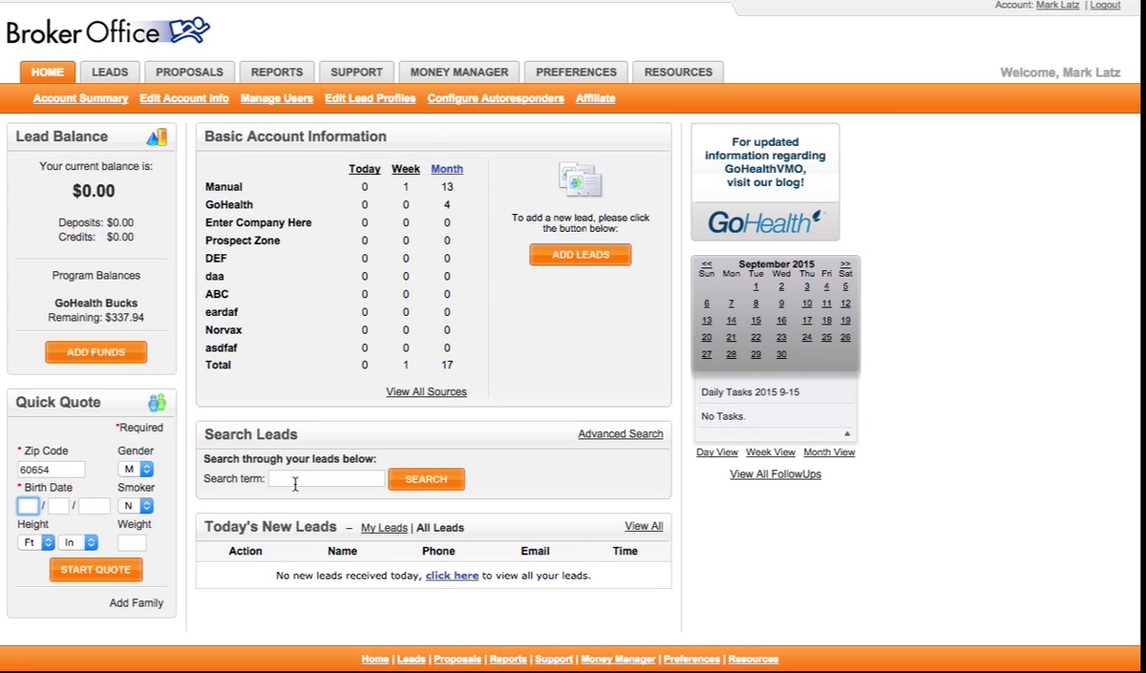
{"action": "left_click", "coordinate": [613, 486]}
Highlight the Today's New Leads heading, then the Search Leads heading.
{"action": "left_click_drag", "start_coordinate": [208, 521], "coordinate": [336, 528]}
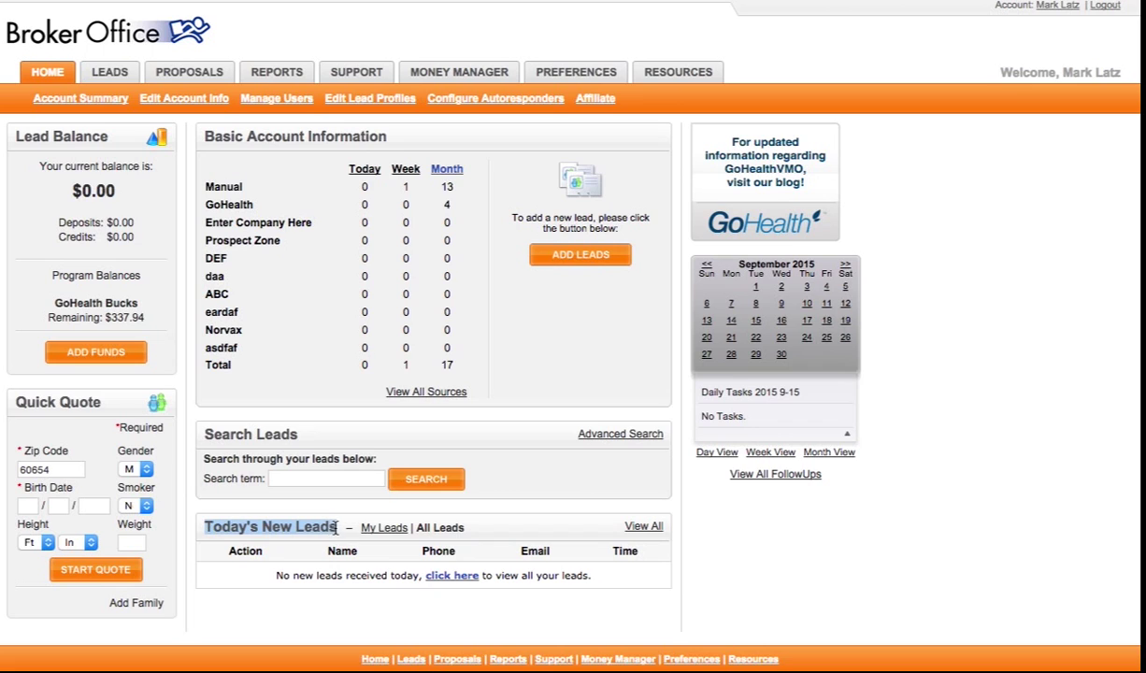
{"action": "left_click", "coordinate": [467, 533]}
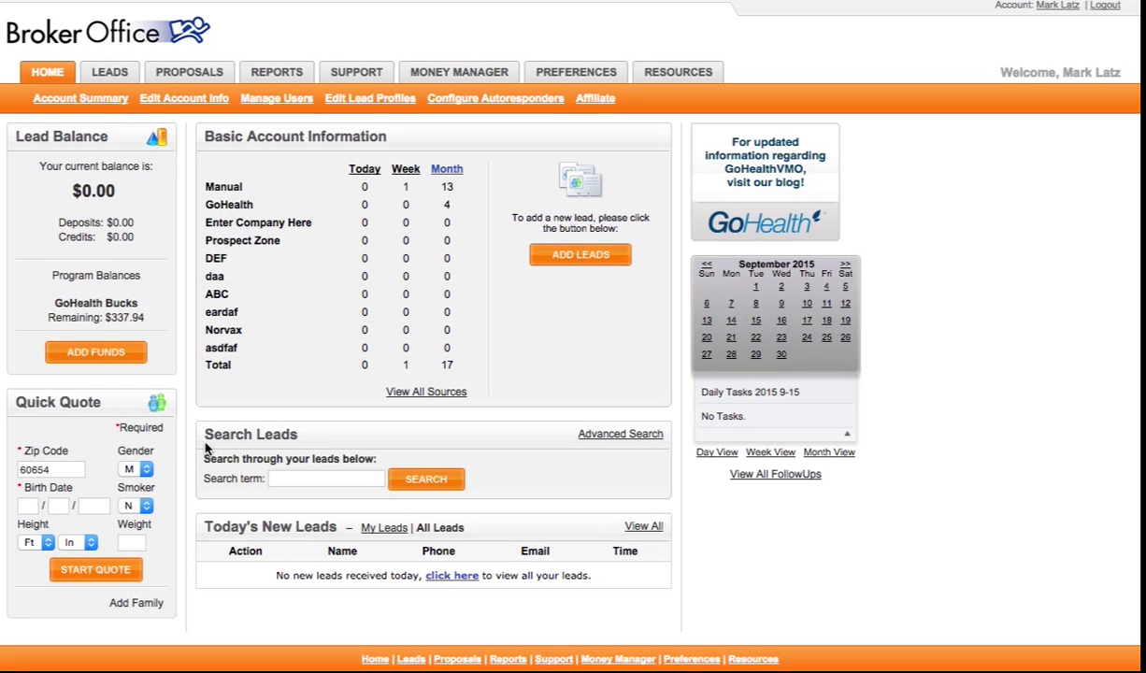
{"action": "left_click_drag", "start_coordinate": [200, 428], "coordinate": [297, 438]}
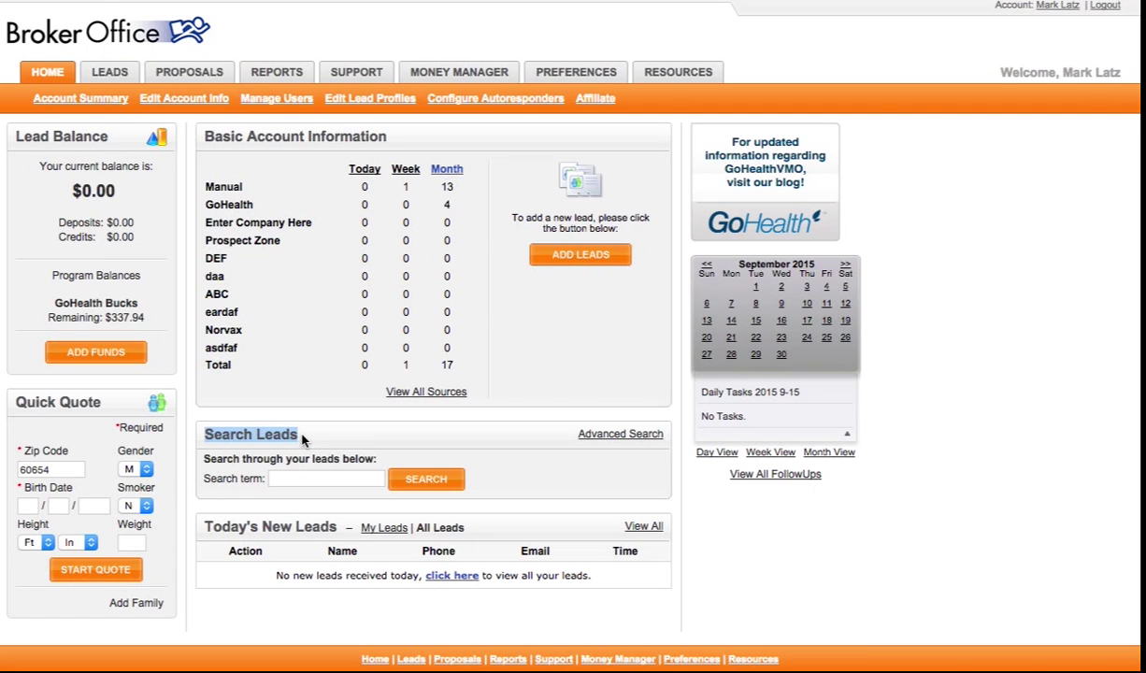
{"action": "left_click", "coordinate": [159, 101]}
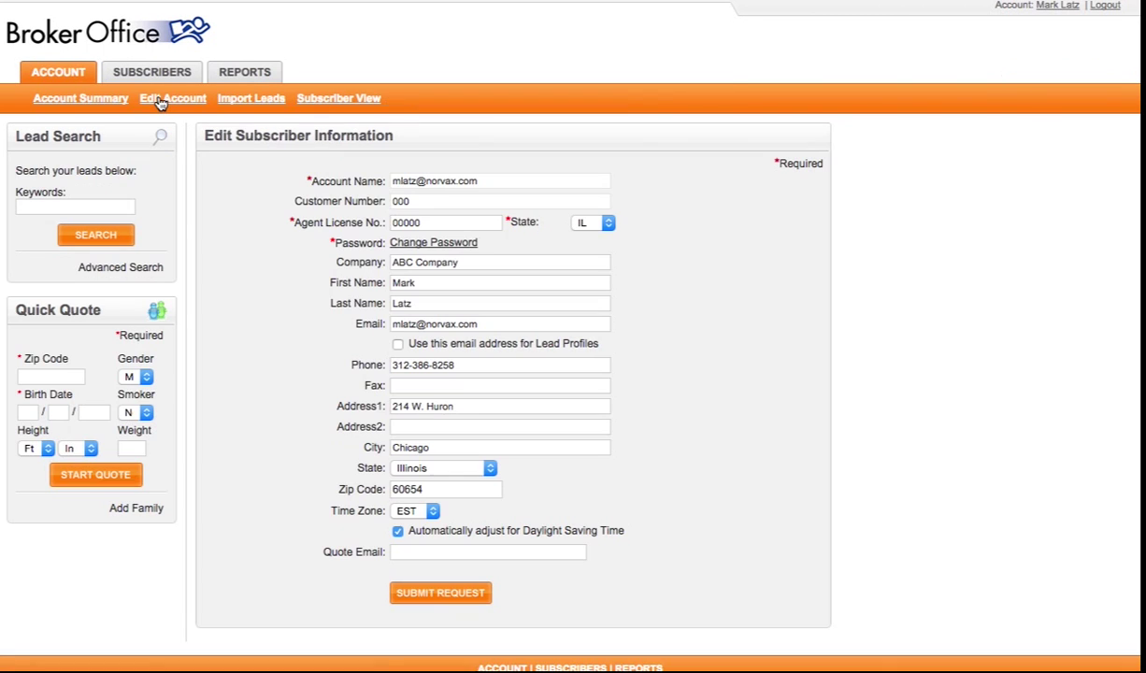
{"action": "scroll", "coordinate": [262, 176], "scroll_direction": "down", "scroll_amount": 2}
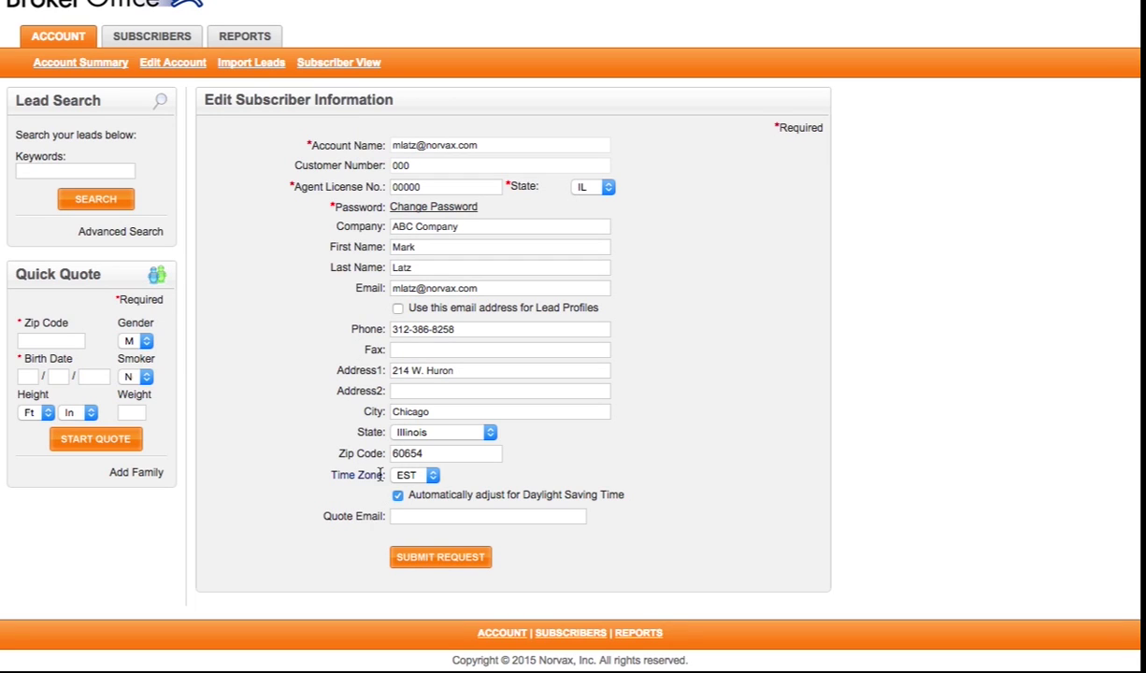
{"action": "left_click", "coordinate": [329, 62]}
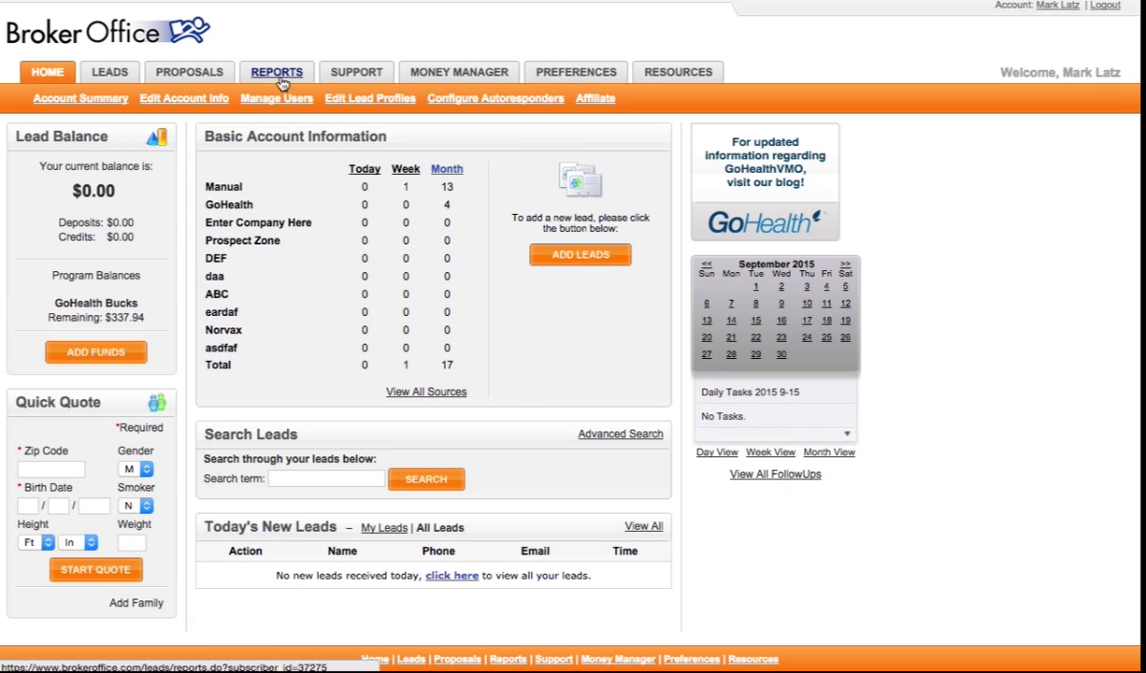
Go through Manage Users and Edit Lead Profiles to the Configure Autoresponders dashboard.
{"action": "left_click", "coordinate": [275, 99]}
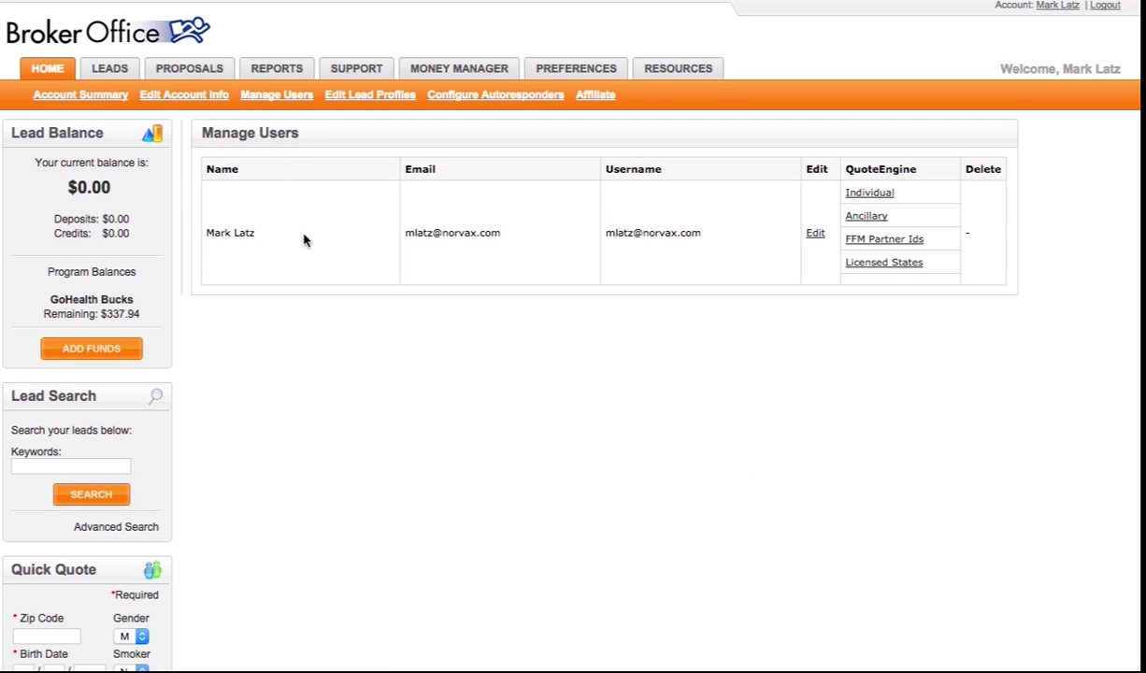
{"action": "left_click", "coordinate": [382, 107]}
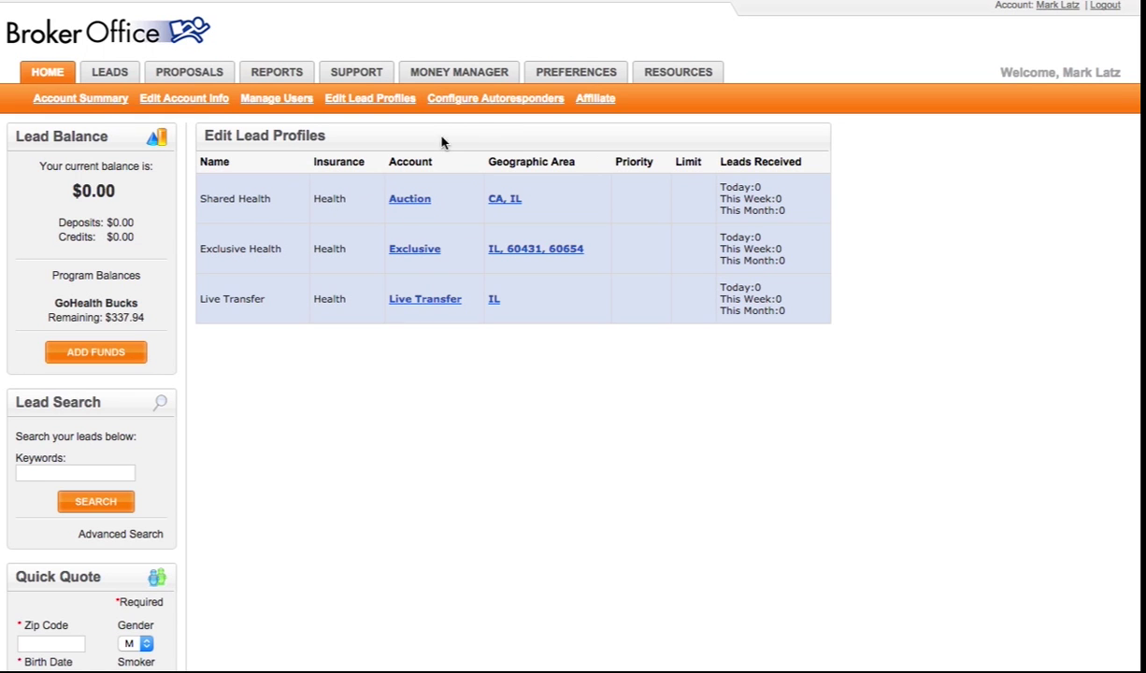
{"action": "left_click", "coordinate": [485, 101]}
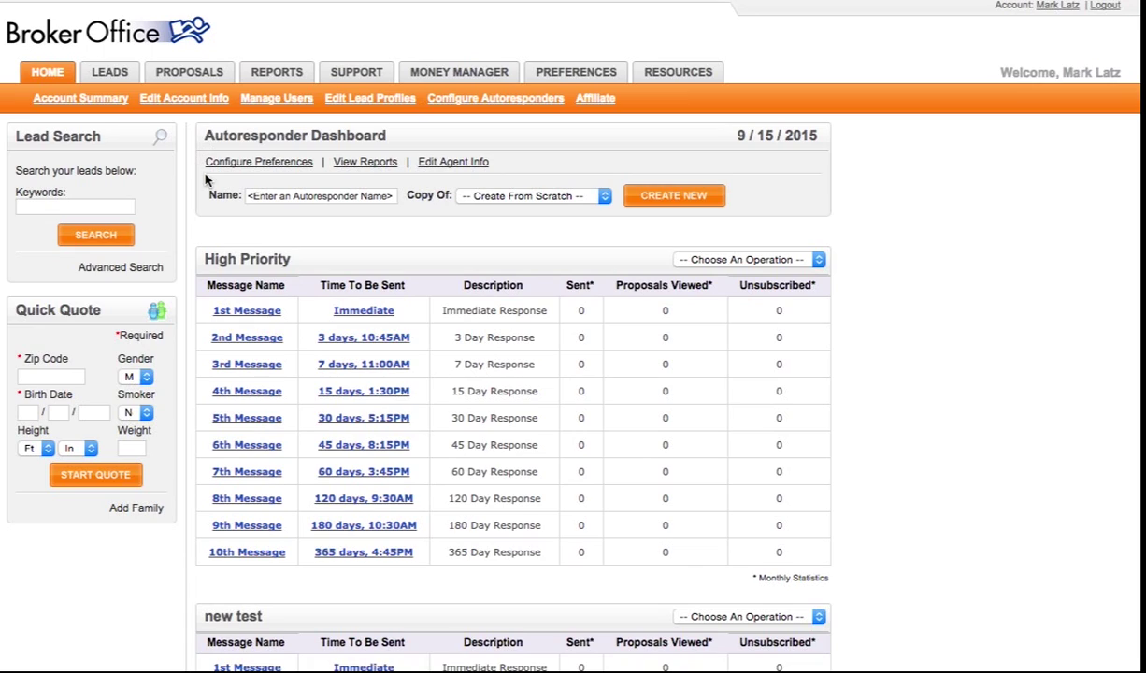
Look over the autoresponder sequence tables, then switch to the Leads page.
{"action": "scroll", "coordinate": [206, 179], "scroll_direction": "down", "scroll_amount": 5}
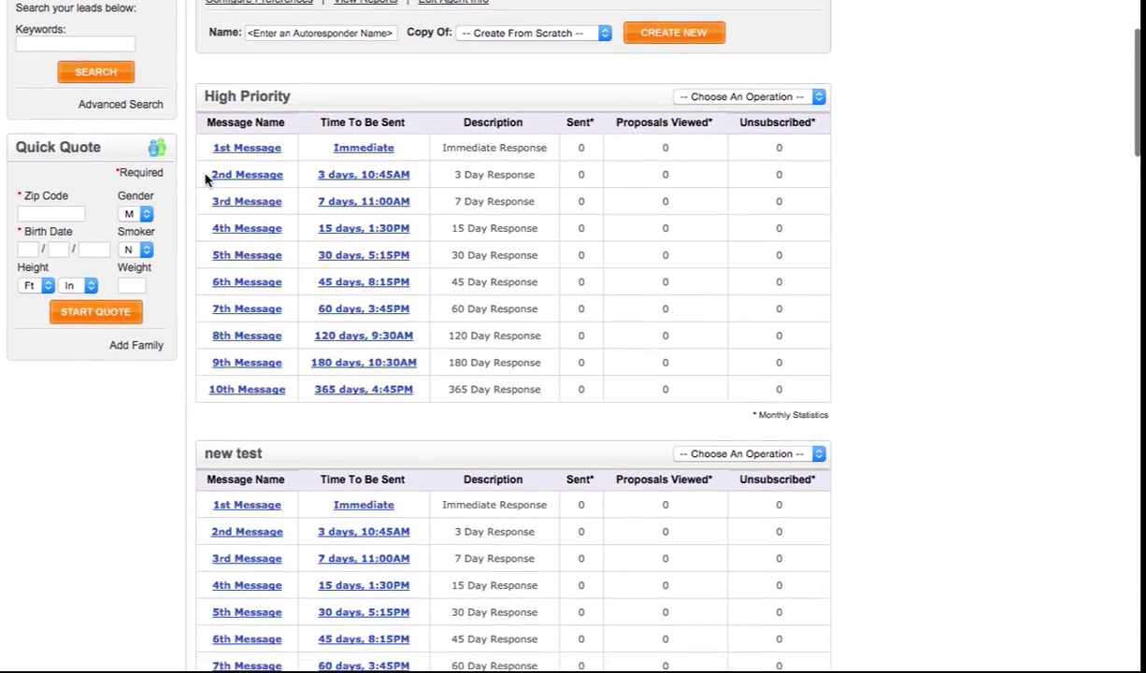
{"action": "scroll", "coordinate": [206, 179], "scroll_direction": "down", "scroll_amount": 5}
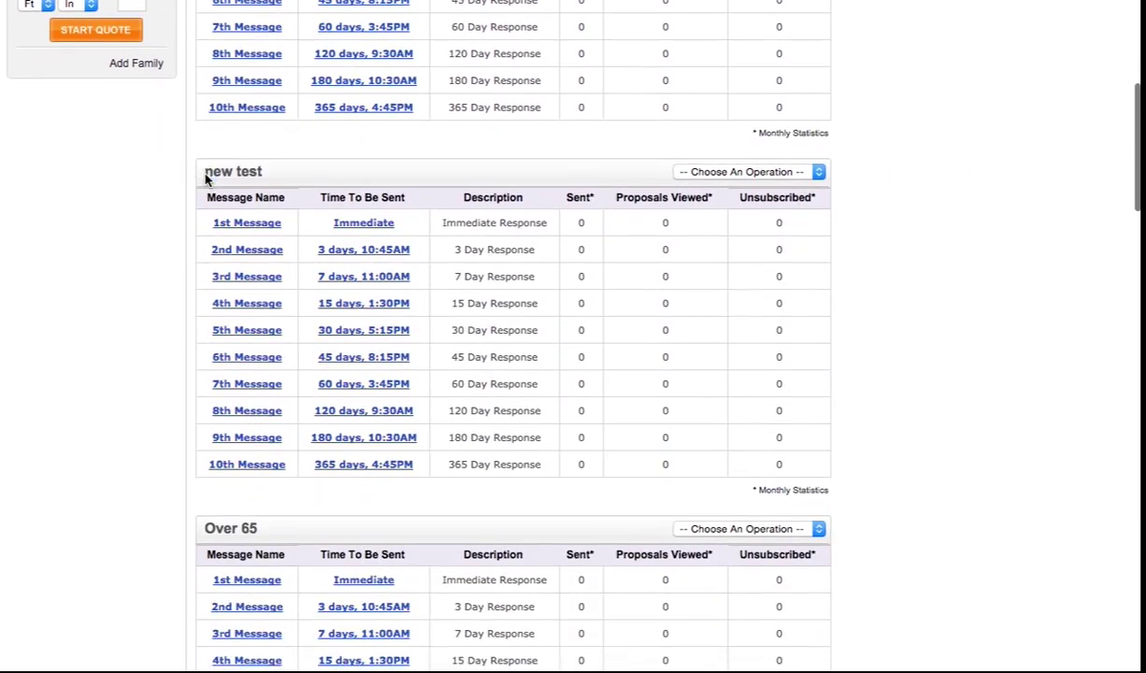
{"action": "scroll", "coordinate": [206, 178], "scroll_direction": "up", "scroll_amount": 10}
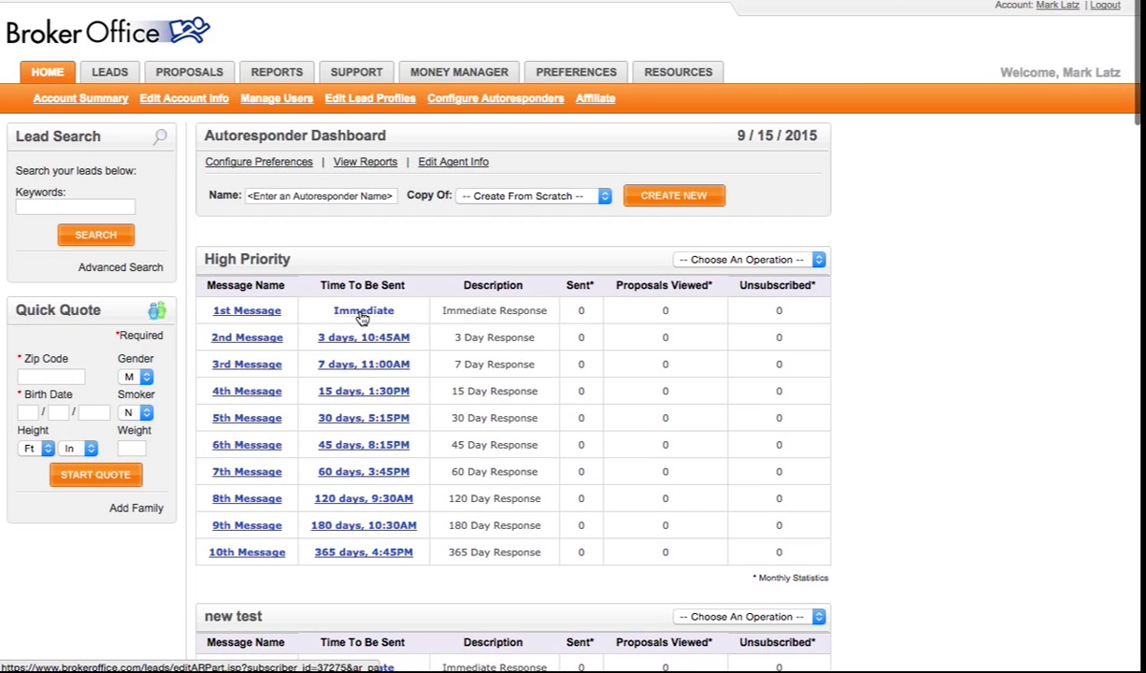
{"action": "left_click", "coordinate": [109, 75]}
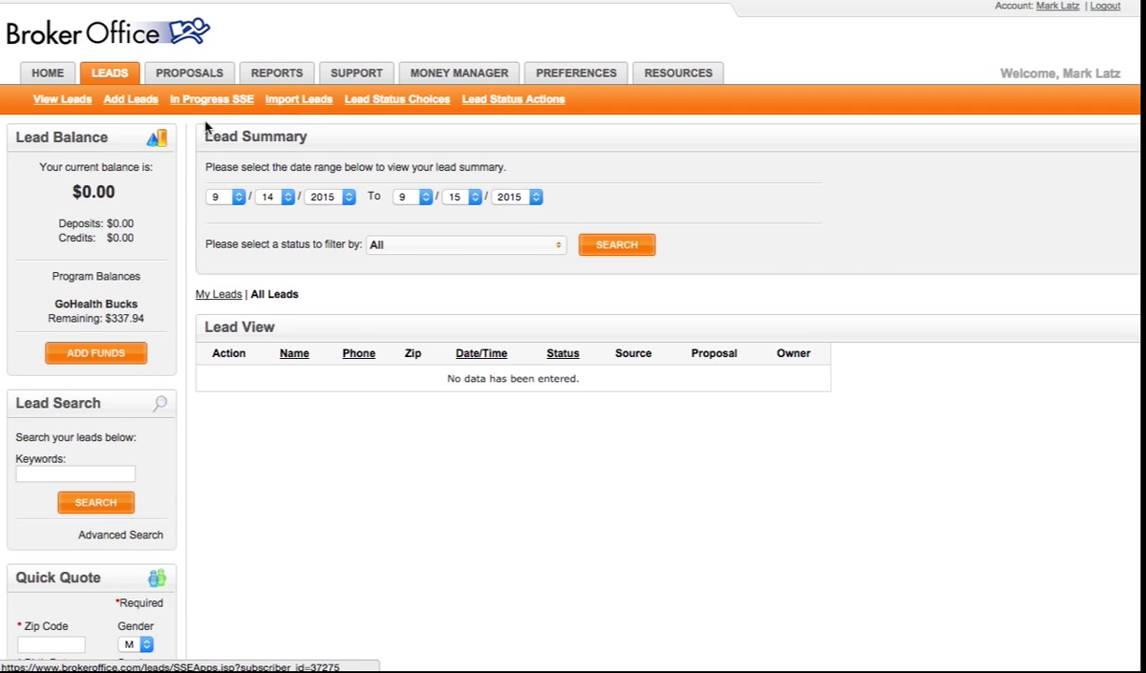
Check the Lead Summary start-date dropdowns, keeping 2015, then start a new lead with Add Leads.
{"action": "left_click", "coordinate": [239, 197]}
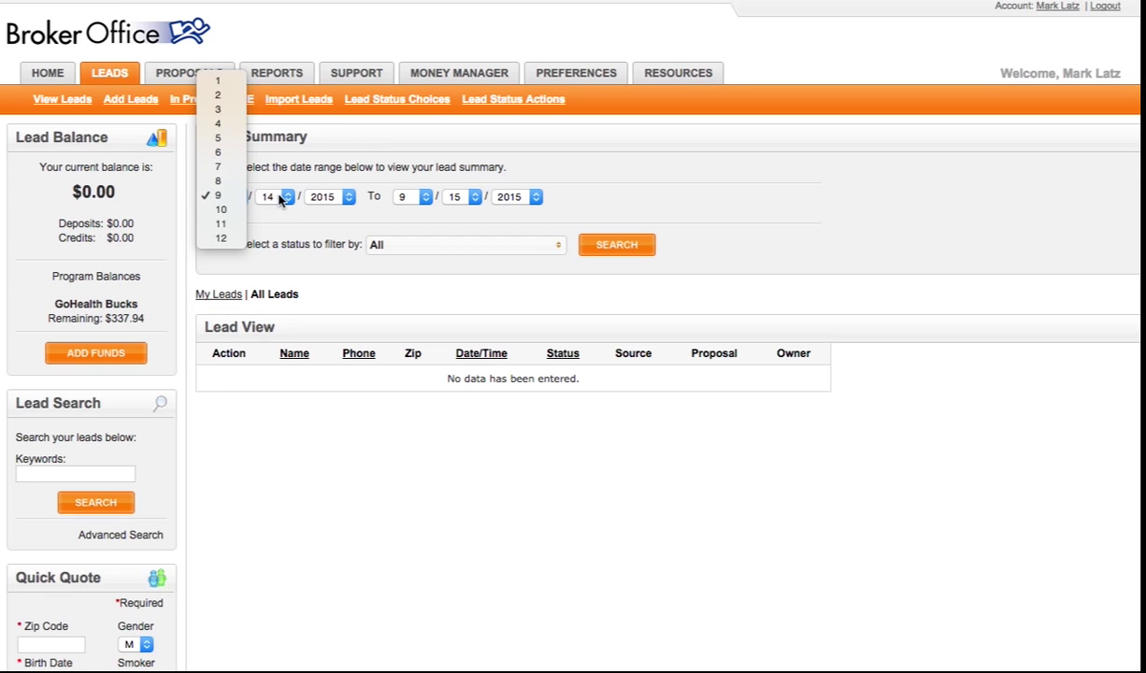
{"action": "left_click", "coordinate": [282, 197]}
{"action": "left_click", "coordinate": [286, 196]}
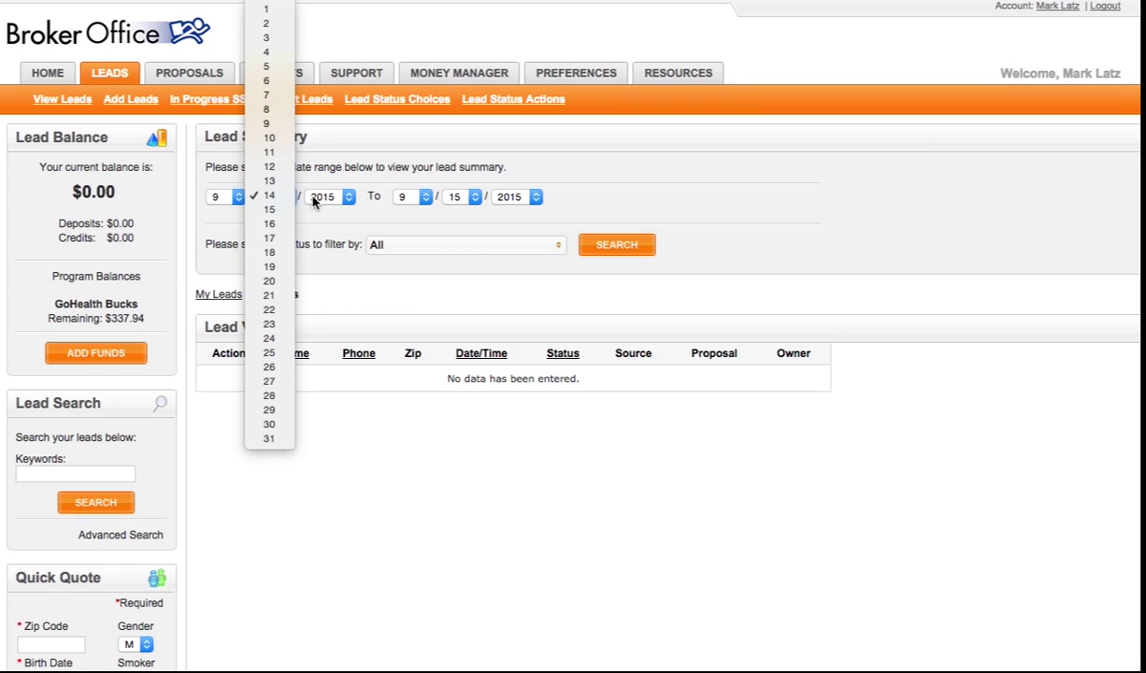
{"action": "left_click", "coordinate": [349, 202]}
{"action": "left_click", "coordinate": [339, 195]}
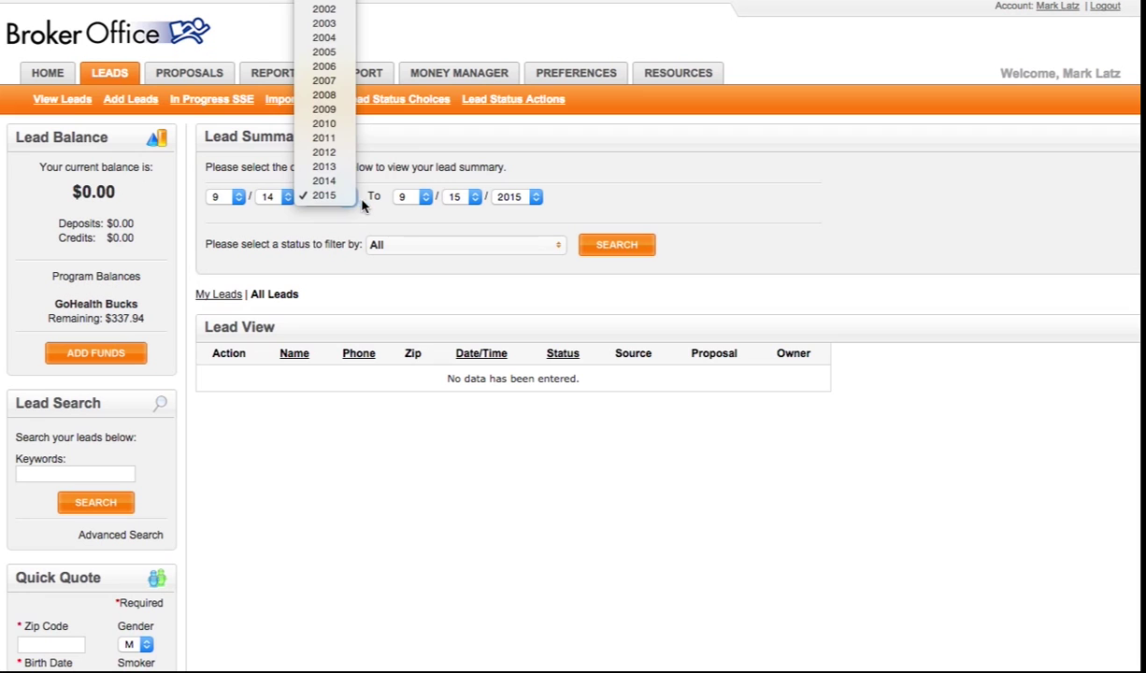
{"action": "left_click", "coordinate": [348, 198]}
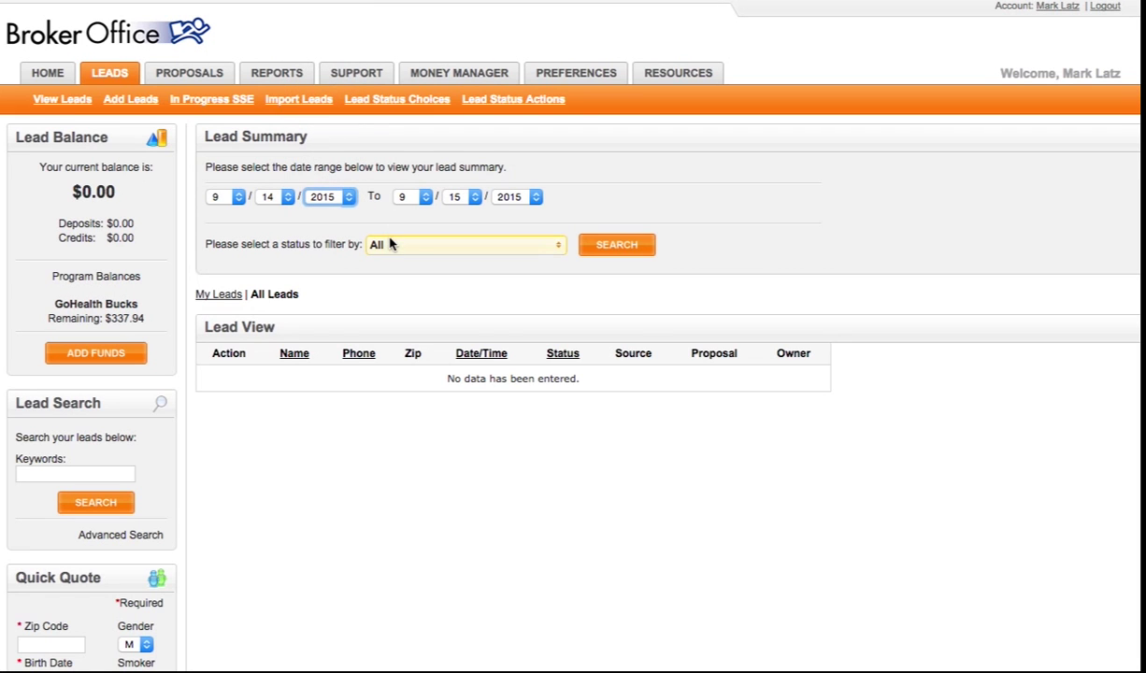
{"action": "left_click", "coordinate": [132, 102]}
Fill in the lead's full name from the suggestions and set the city to Chicago.
{"action": "left_click", "coordinate": [357, 198]}
{"action": "type", "text": "G"}
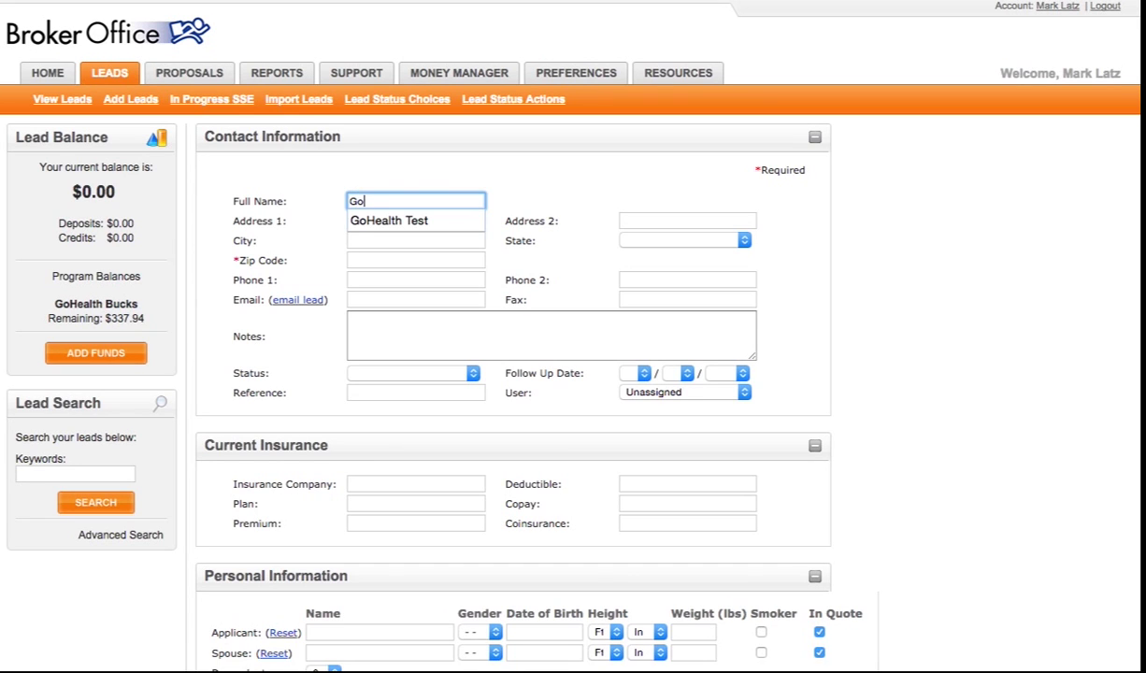
{"action": "type", "text": "o"}
{"action": "key", "text": "Down"}
{"action": "key", "text": "Tab"}
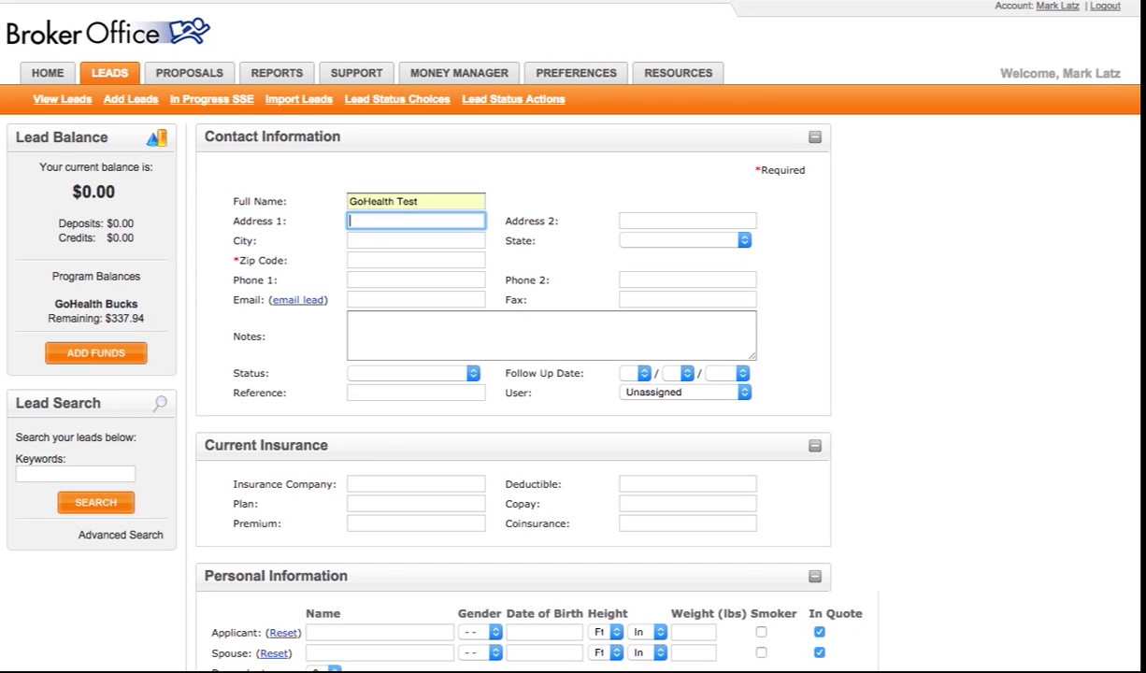
{"action": "key", "text": "Tab"}
{"action": "key", "text": "Tab"}
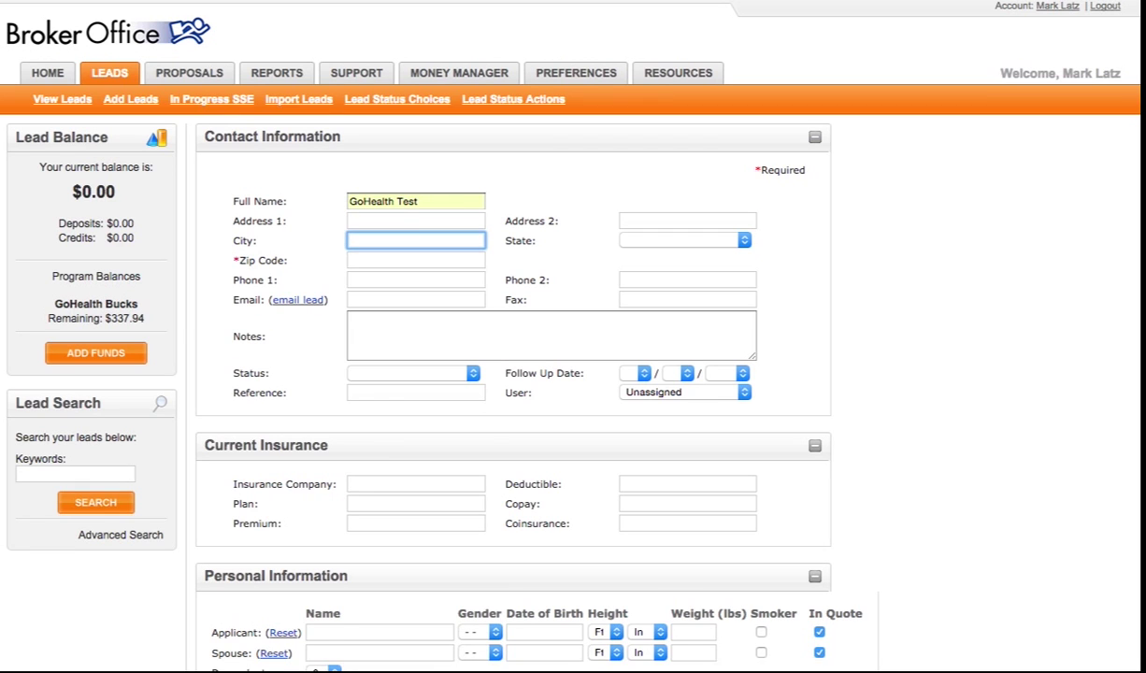
{"action": "type", "text": "Chi"}
{"action": "key", "text": "Down"}
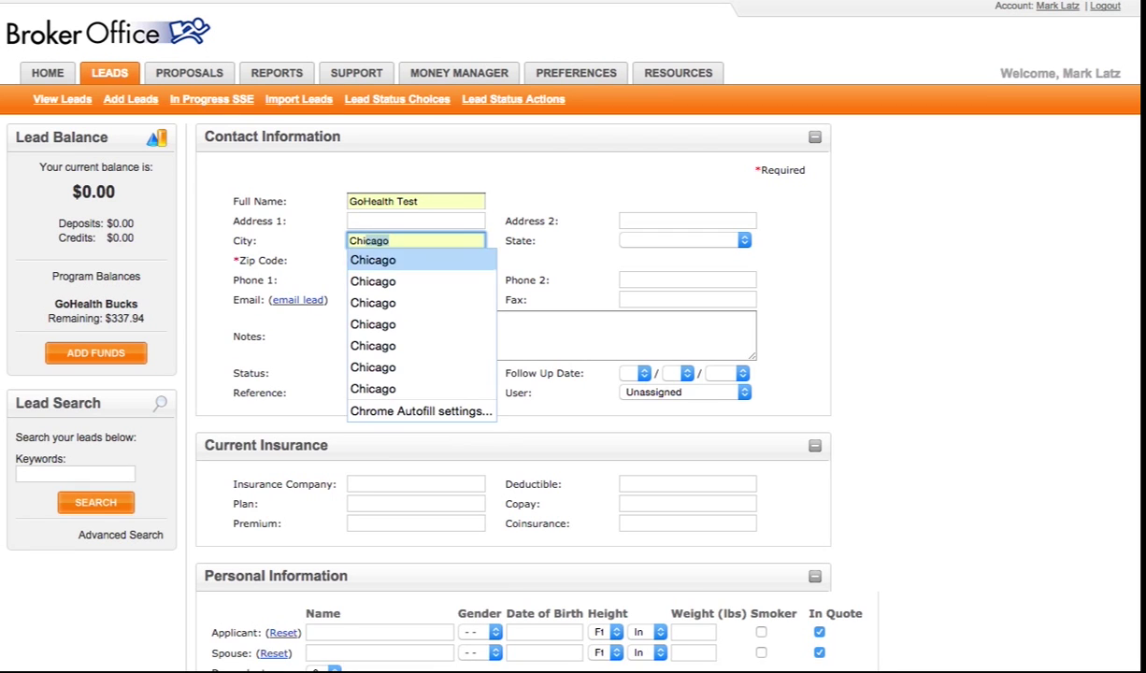
{"action": "key", "text": "Tab"}
Enter the lead's zip code, phone number and suggested e-mail address.
{"action": "key", "text": "Tab"}
{"action": "type", "text": "606"}
{"action": "key", "text": "Tab"}
{"action": "type", "text": "(555)555-"}
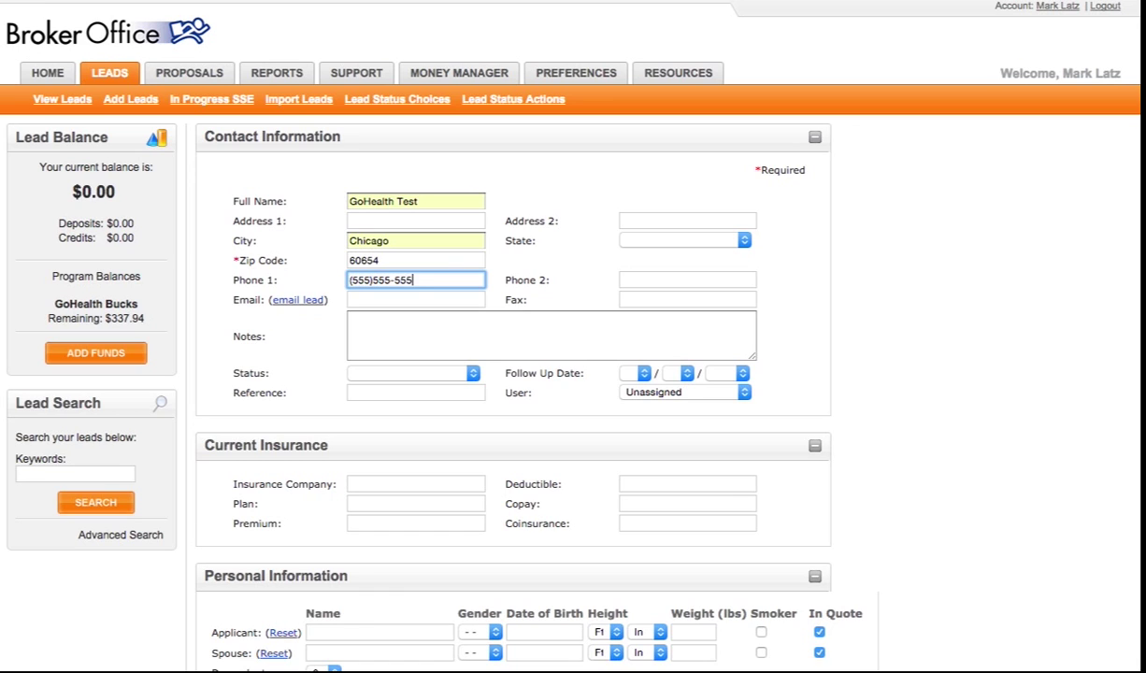
{"action": "key", "text": "Tab"}
{"action": "key", "text": "Tab"}
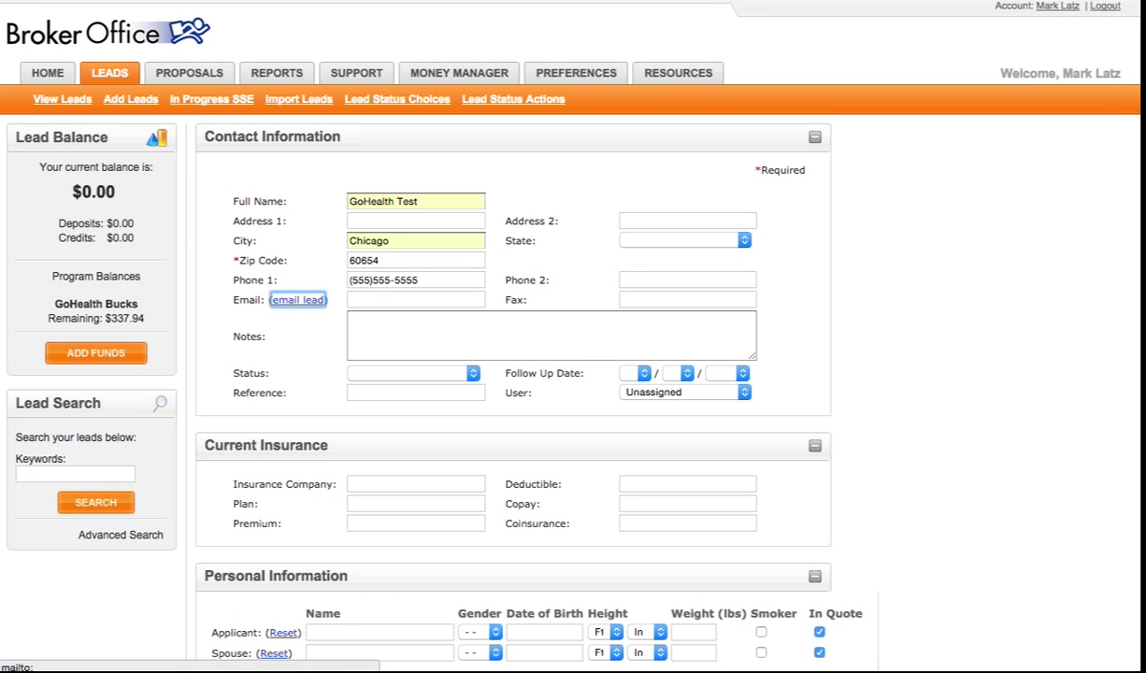
{"action": "key", "text": "Tab"}
{"action": "type", "text": "gohea"}
{"action": "key", "text": "Down"}
{"action": "key", "text": "Tab"}
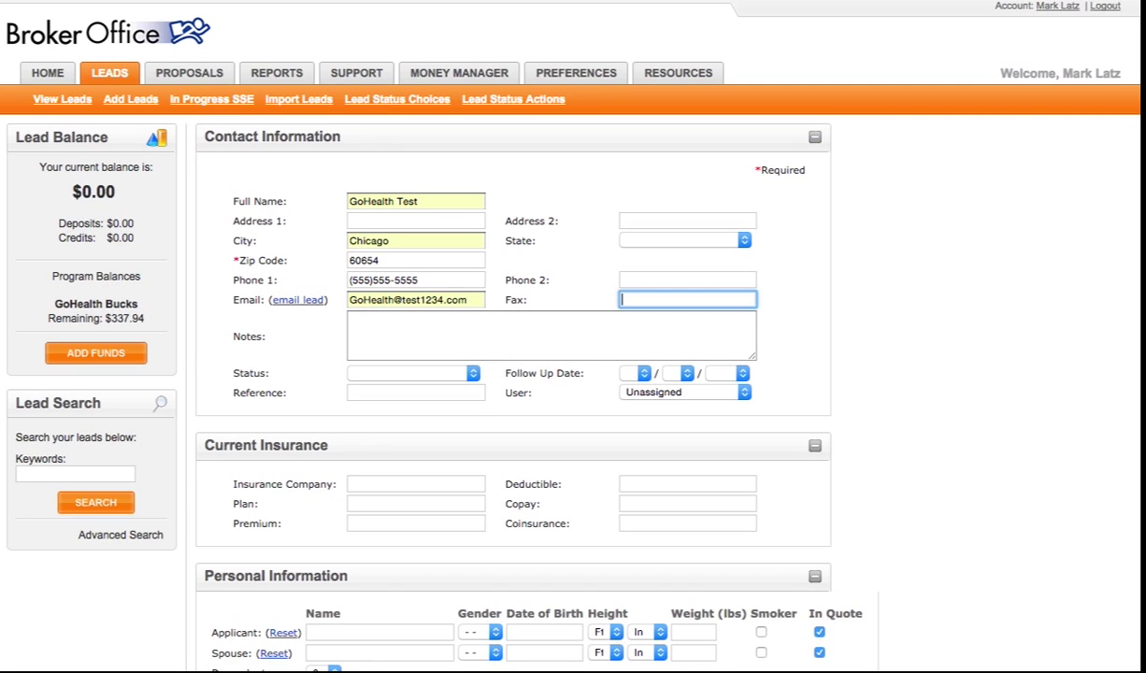
Add the applicant's name and 01/01/1975 birth date, then save the lead.
{"action": "scroll", "coordinate": [336, 248], "scroll_direction": "down", "scroll_amount": 3}
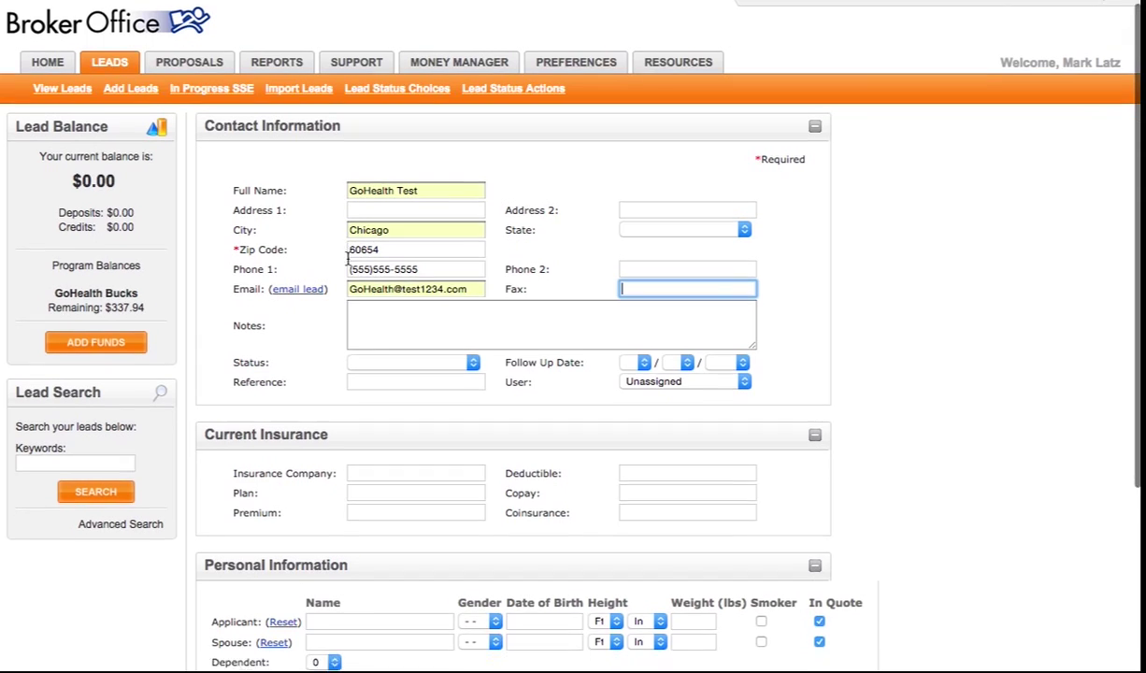
{"action": "scroll", "coordinate": [352, 314], "scroll_direction": "down", "scroll_amount": 5}
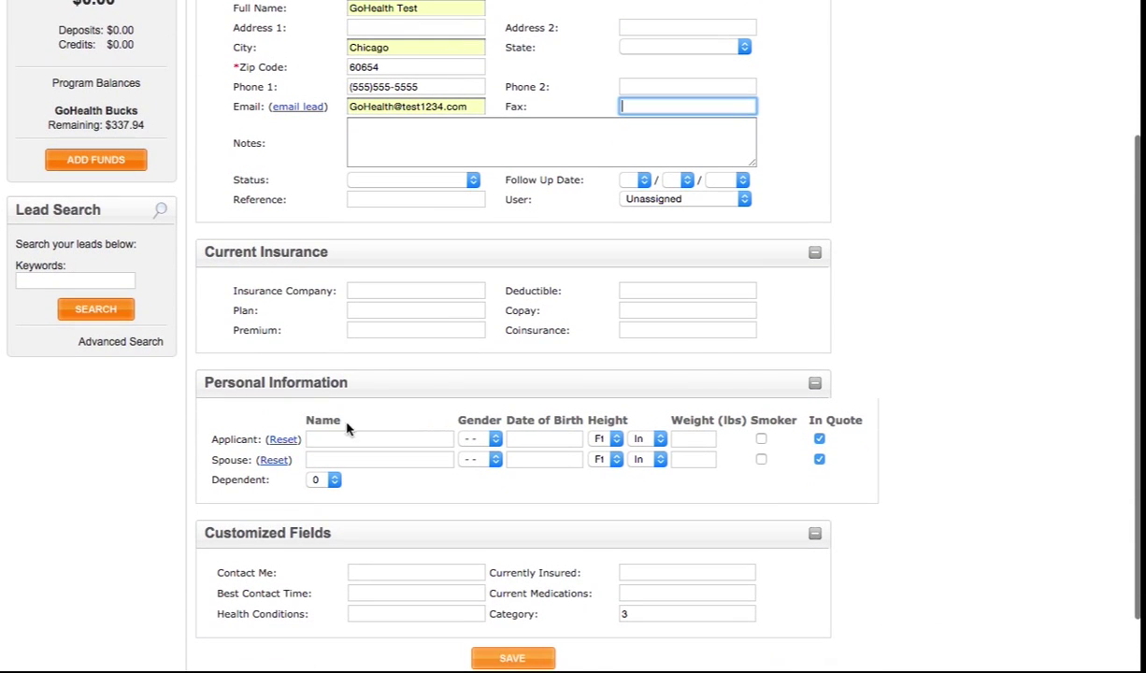
{"action": "left_click", "coordinate": [347, 435]}
{"action": "type", "text": "Go"}
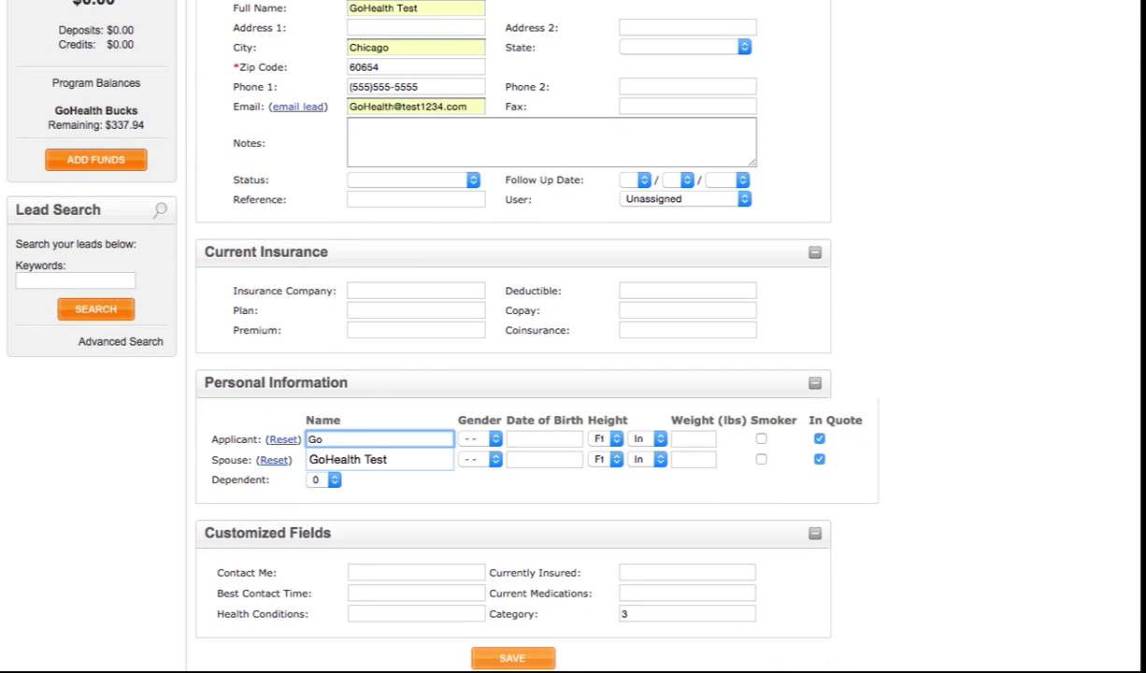
{"action": "key", "text": "Down"}
{"action": "key", "text": "Tab"}
{"action": "key", "text": "Tab"}
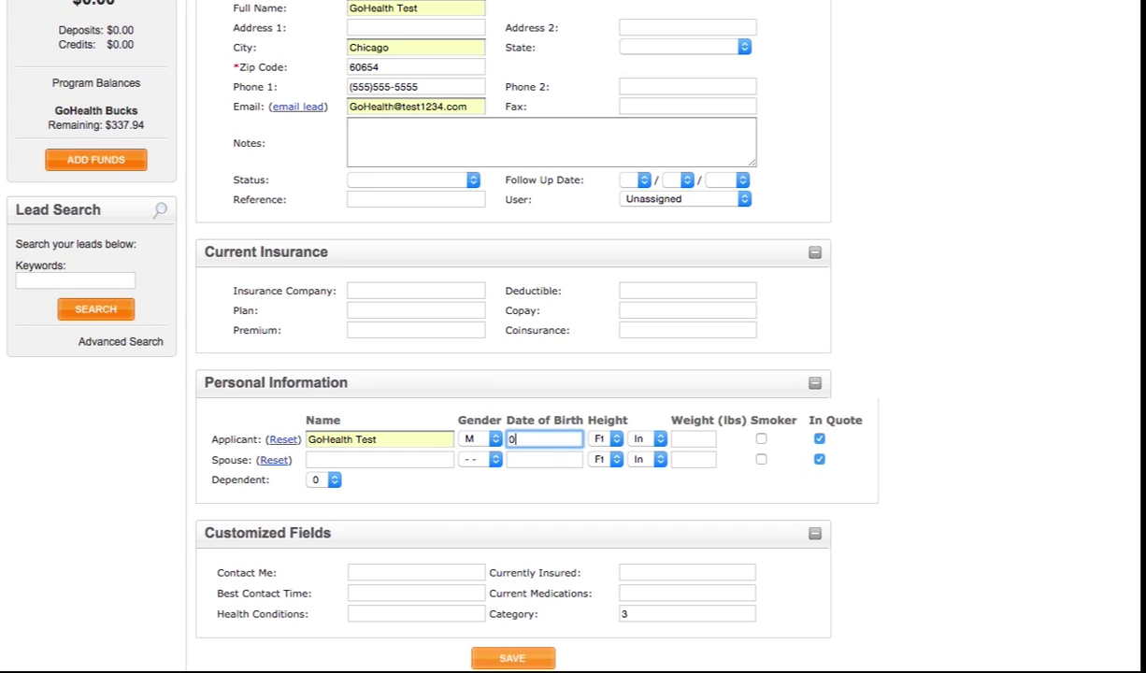
{"action": "type", "text": "01/01/1975"}
{"action": "scroll", "coordinate": [335, 424], "scroll_direction": "down", "scroll_amount": 2}
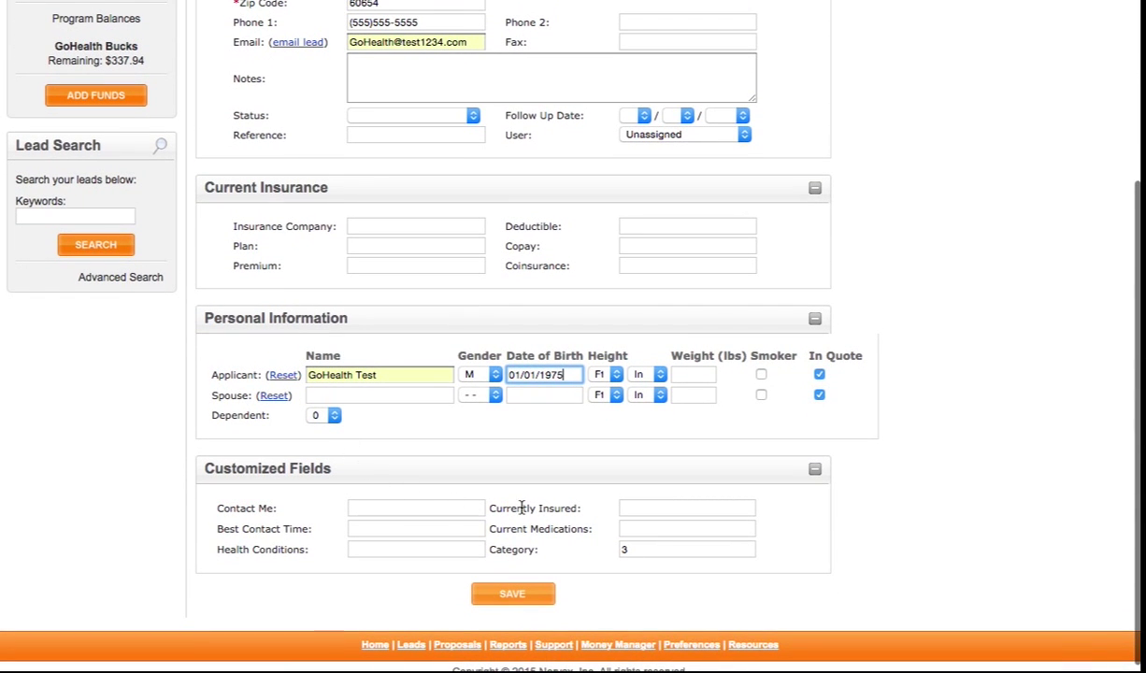
{"action": "left_click", "coordinate": [538, 561]}
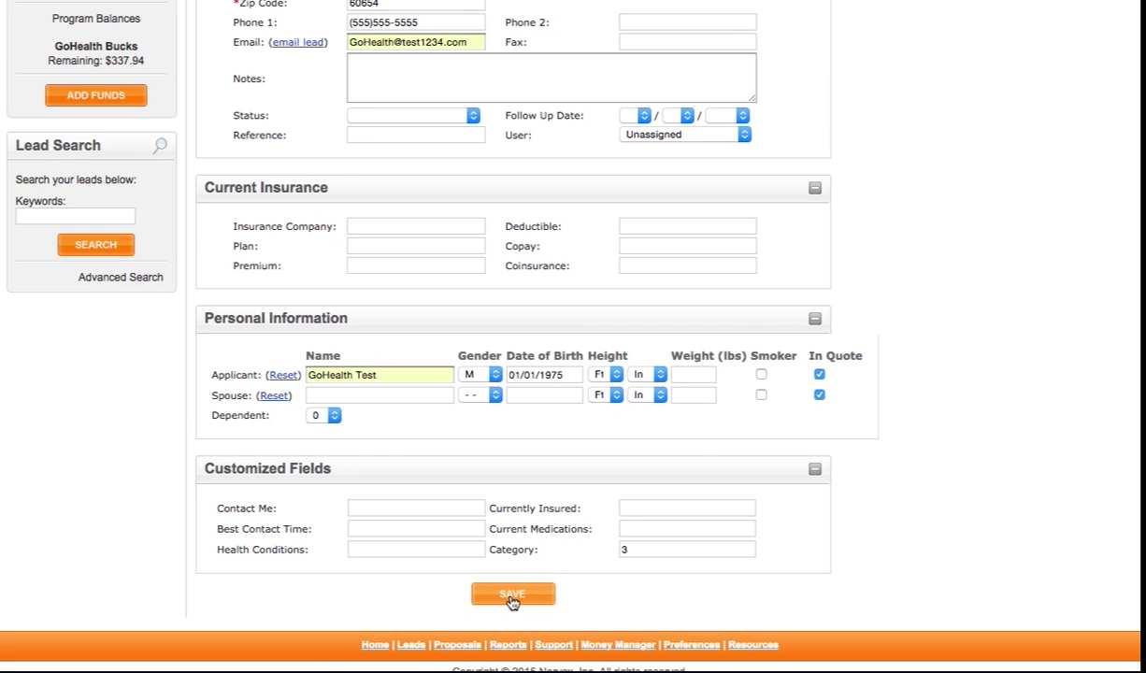
{"action": "left_click", "coordinate": [512, 596]}
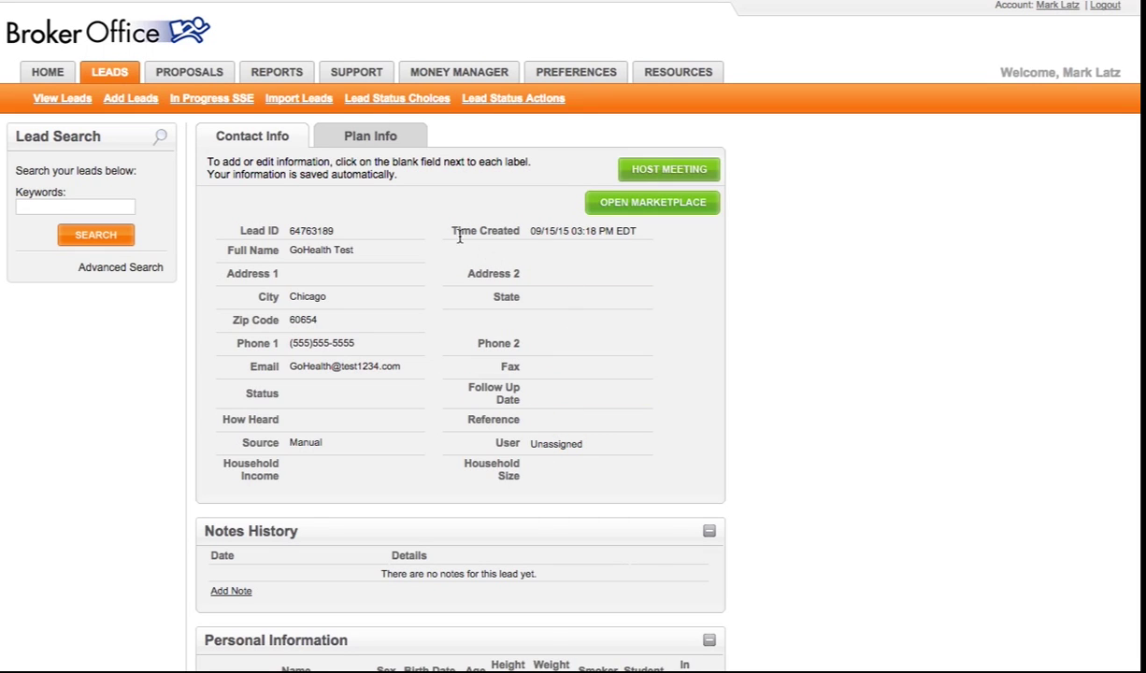
{"action": "left_click", "coordinate": [360, 143]}
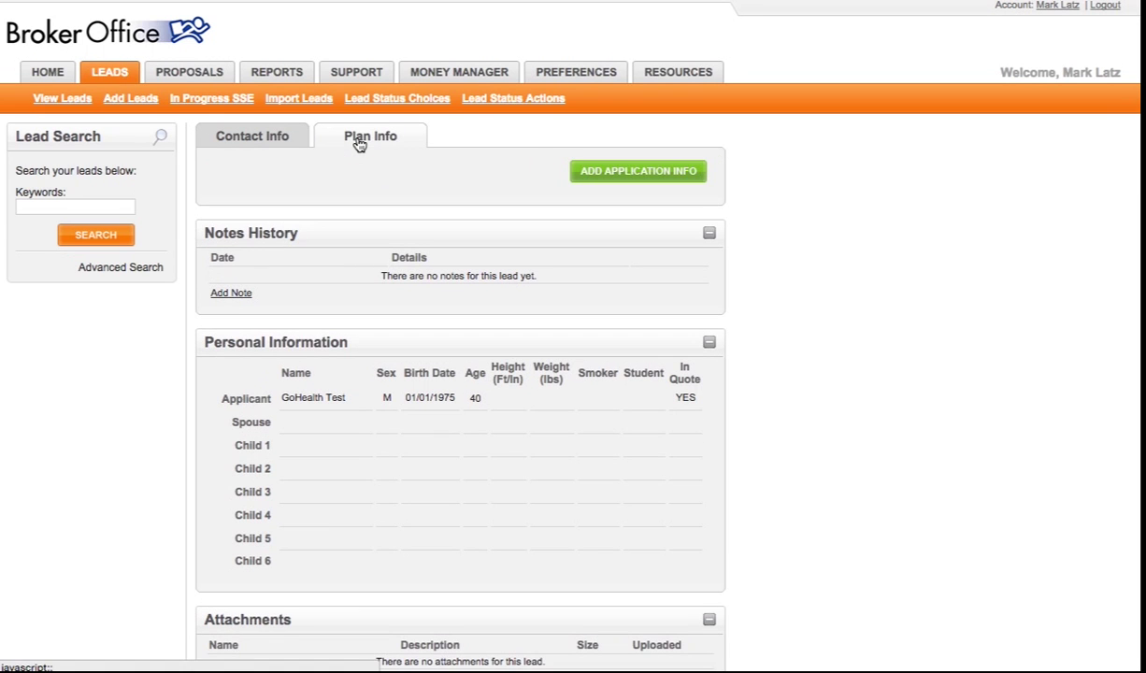
{"action": "left_click", "coordinate": [609, 177]}
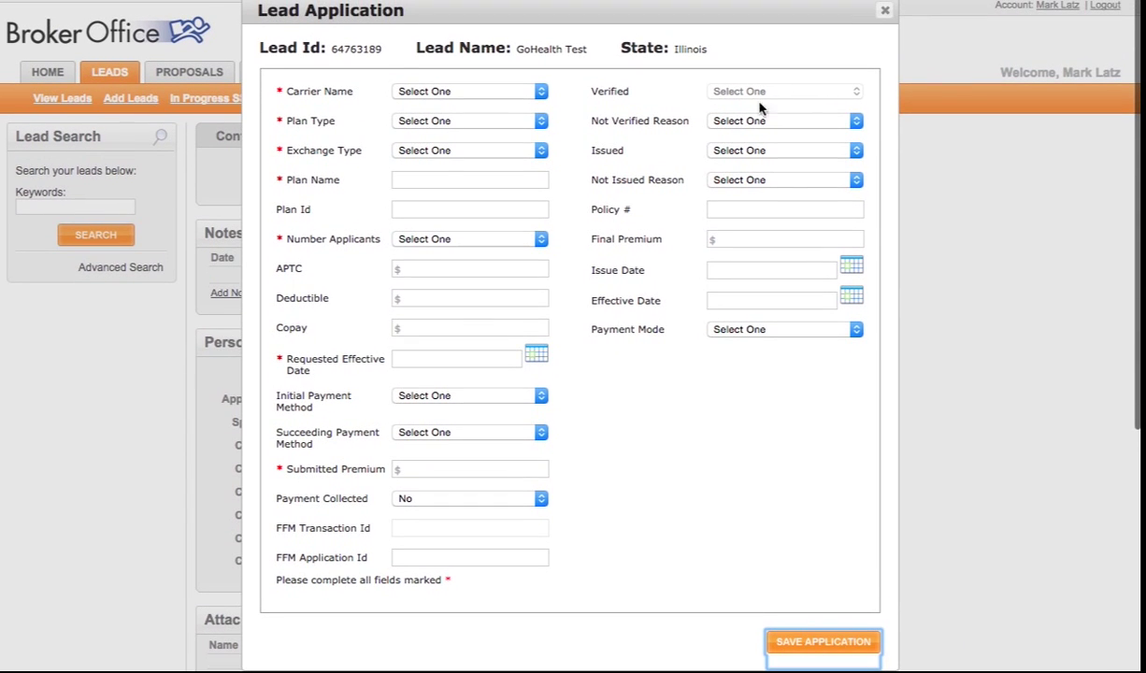
{"action": "left_click", "coordinate": [884, 12]}
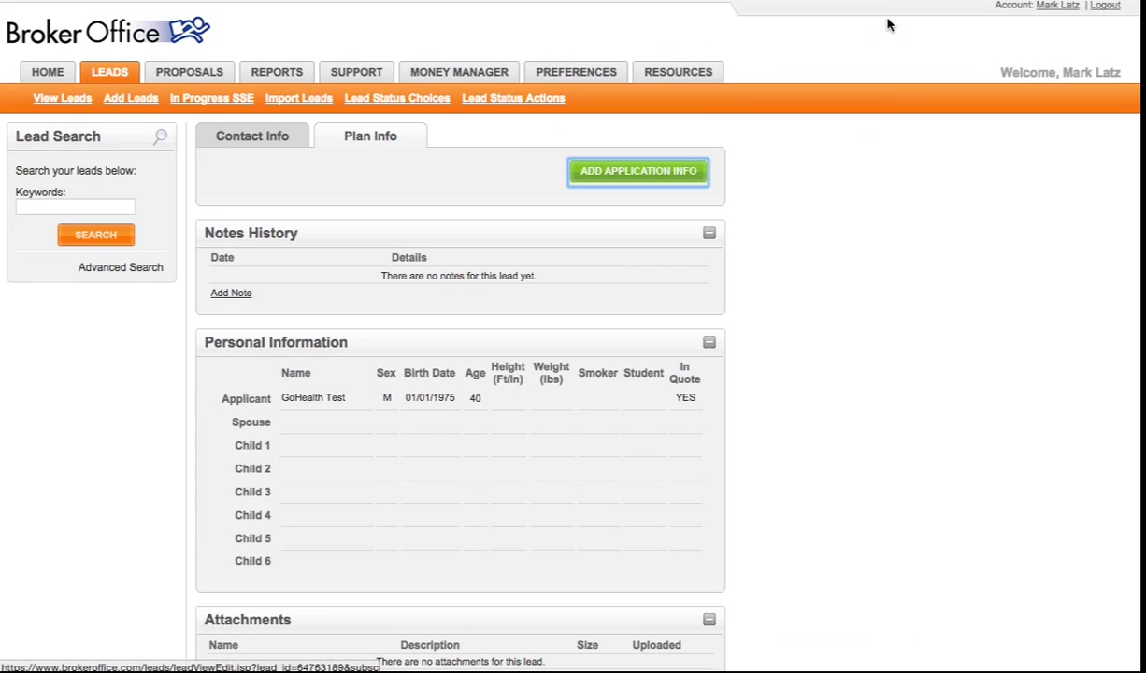
{"action": "left_click", "coordinate": [290, 137]}
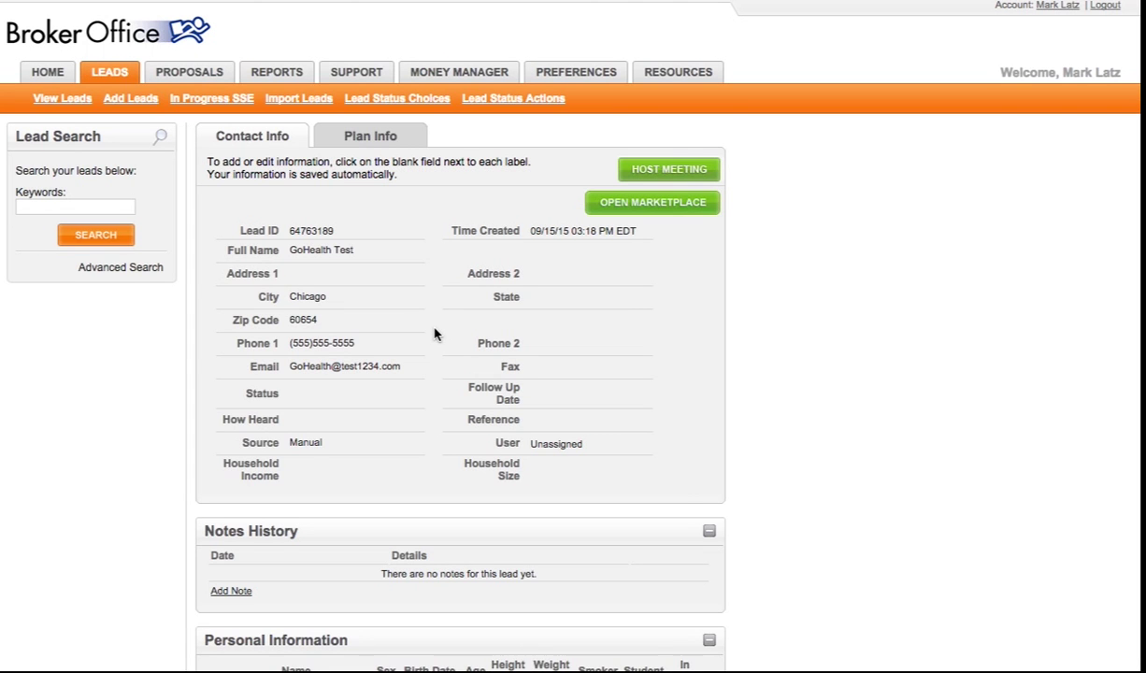
Scroll to the lead's contact details and open the Status dropdown.
{"action": "scroll", "coordinate": [433, 334], "scroll_direction": "down", "scroll_amount": 3}
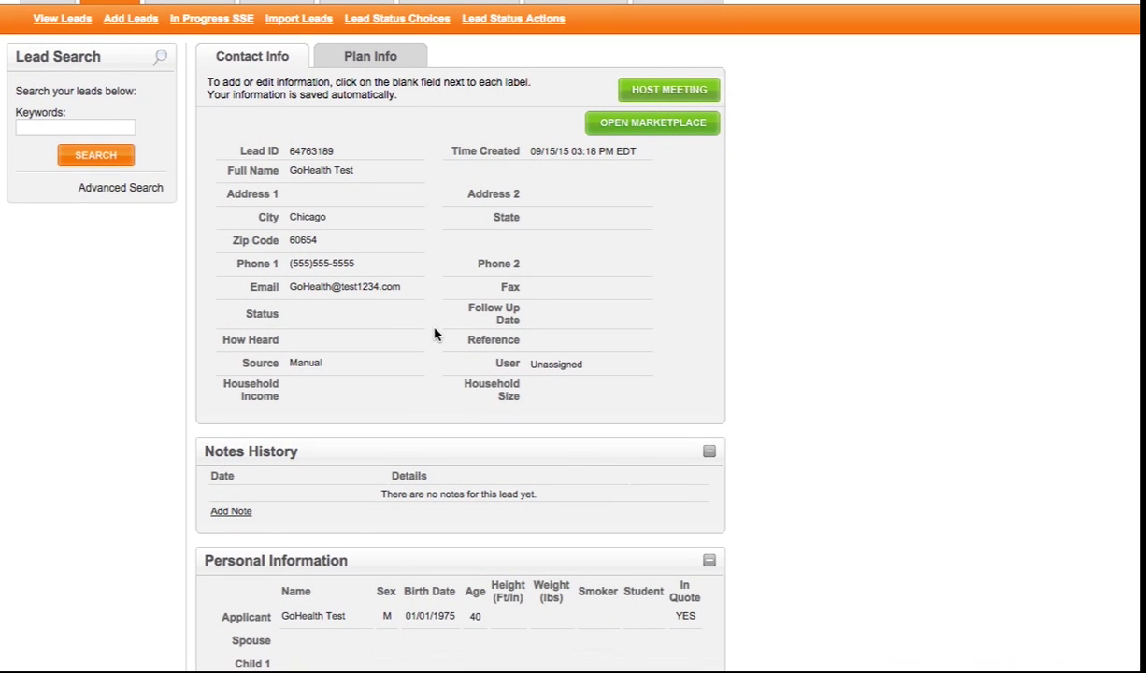
{"action": "scroll", "coordinate": [434, 334], "scroll_direction": "down", "scroll_amount": 2}
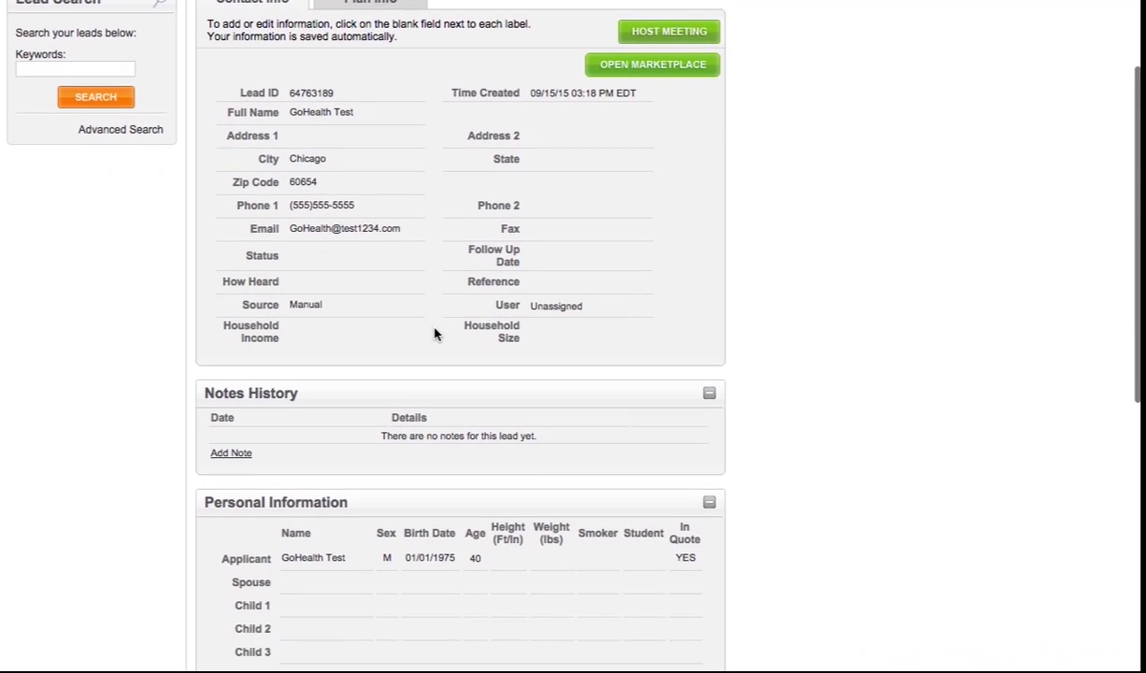
{"action": "left_click", "coordinate": [324, 159]}
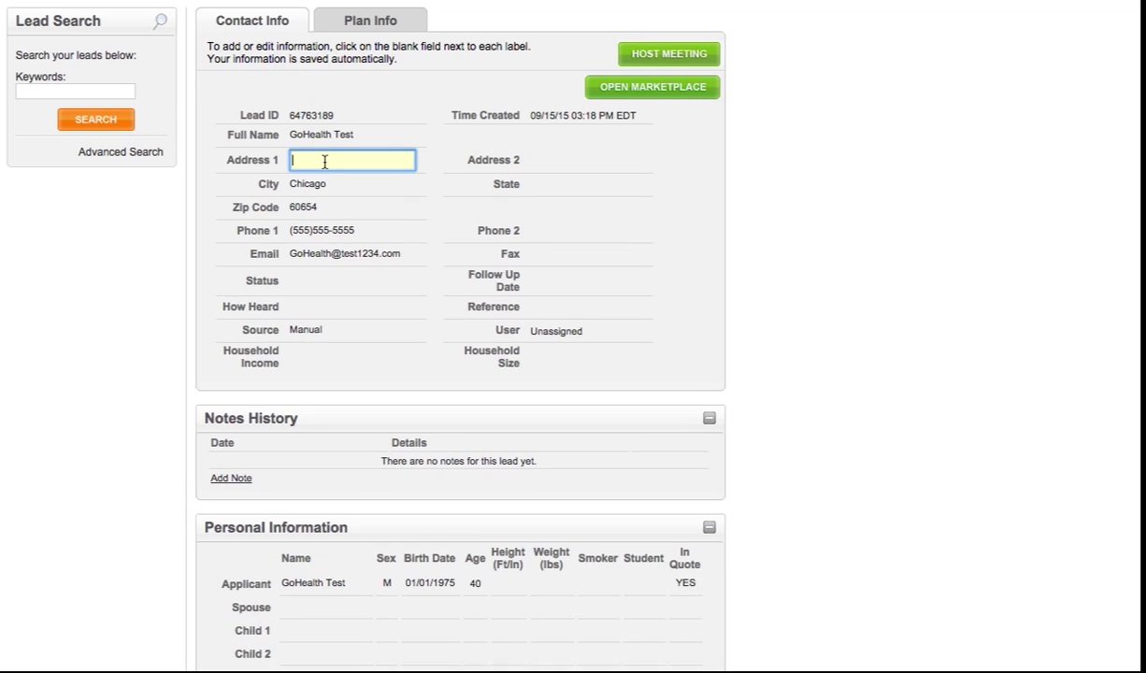
{"action": "left_click", "coordinate": [304, 283]}
{"action": "left_click", "coordinate": [353, 283]}
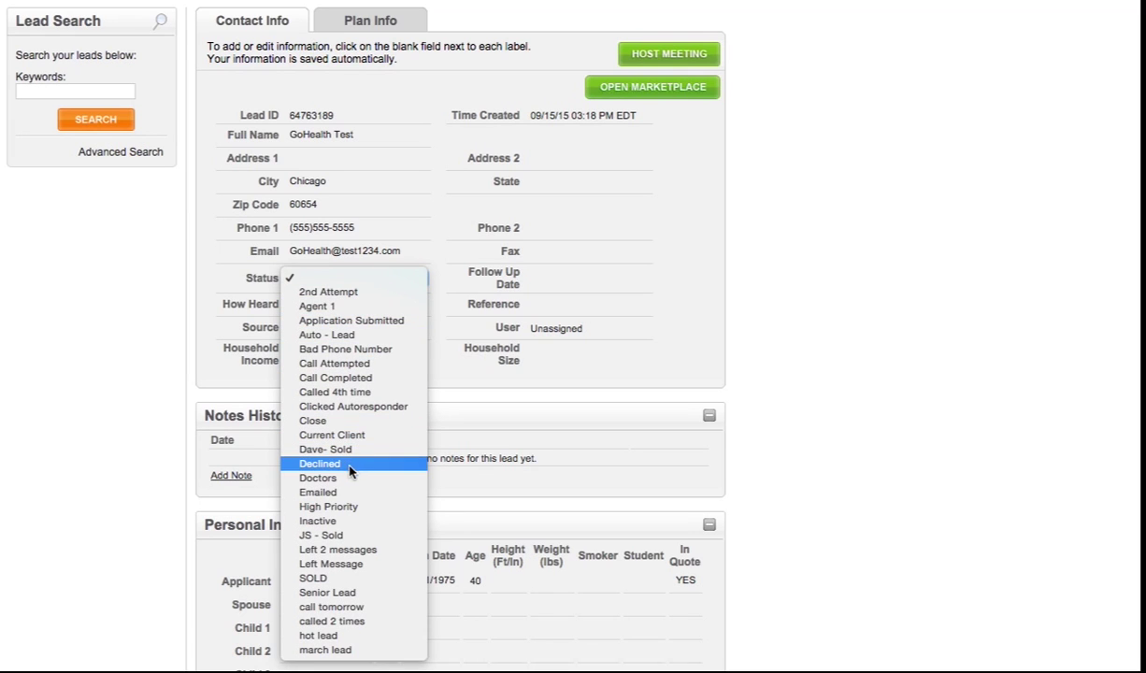
Set the lead's status to Emailed, then change it to Left Message.
{"action": "left_click", "coordinate": [348, 492]}
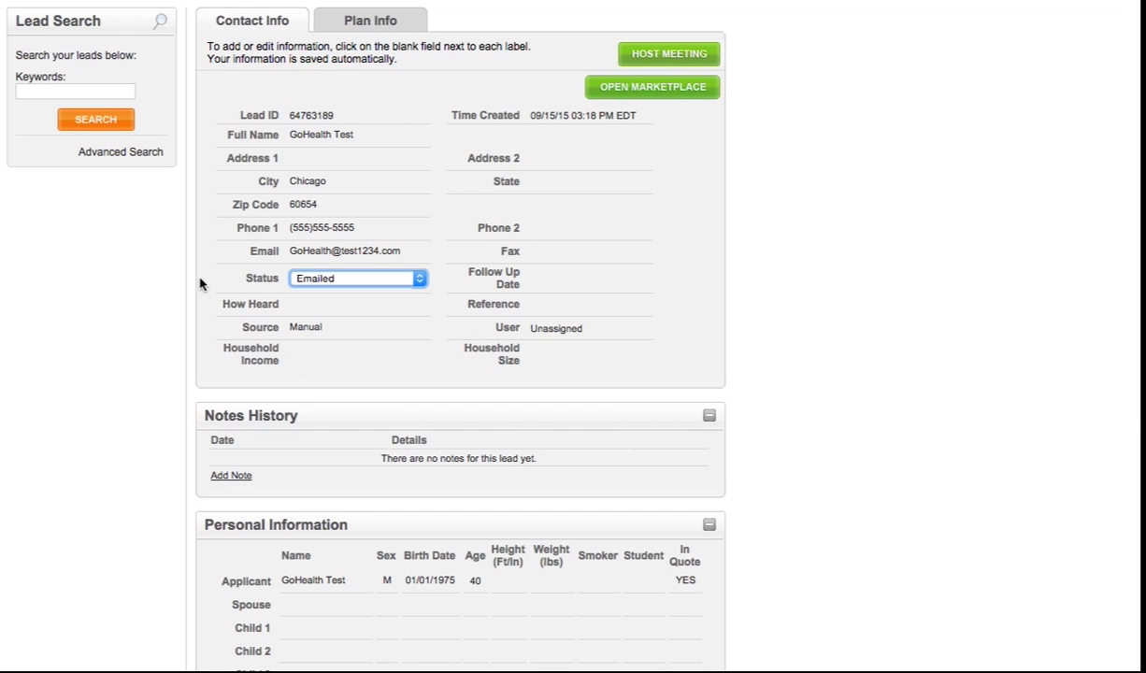
{"action": "left_click", "coordinate": [361, 281]}
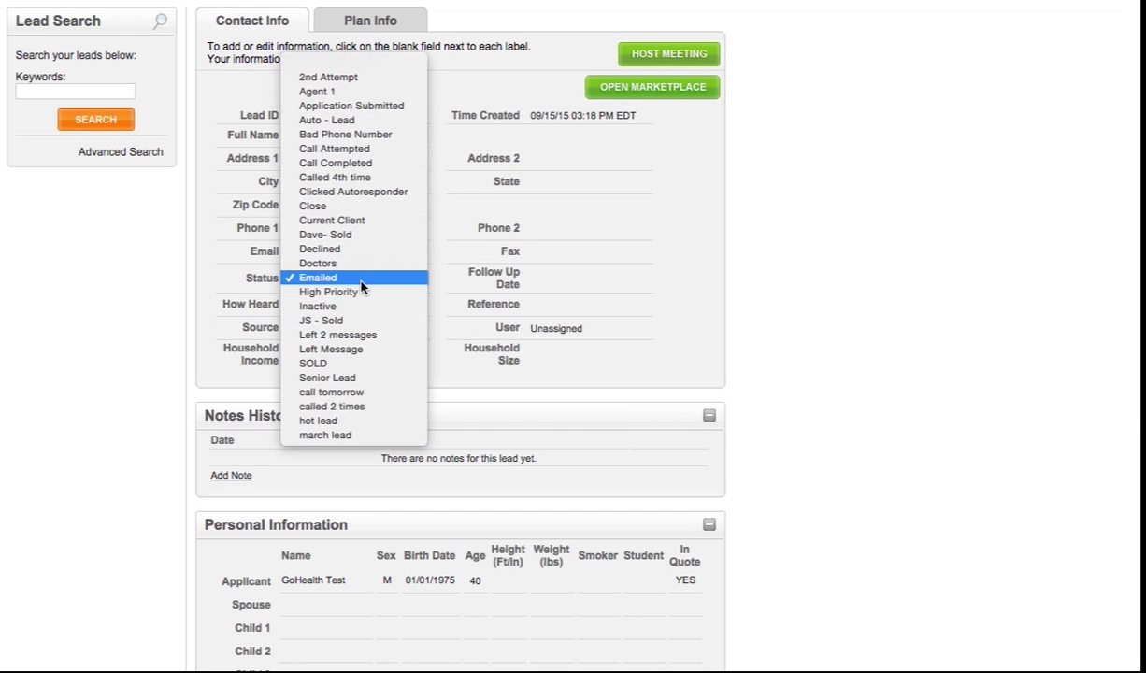
{"action": "left_click", "coordinate": [356, 351]}
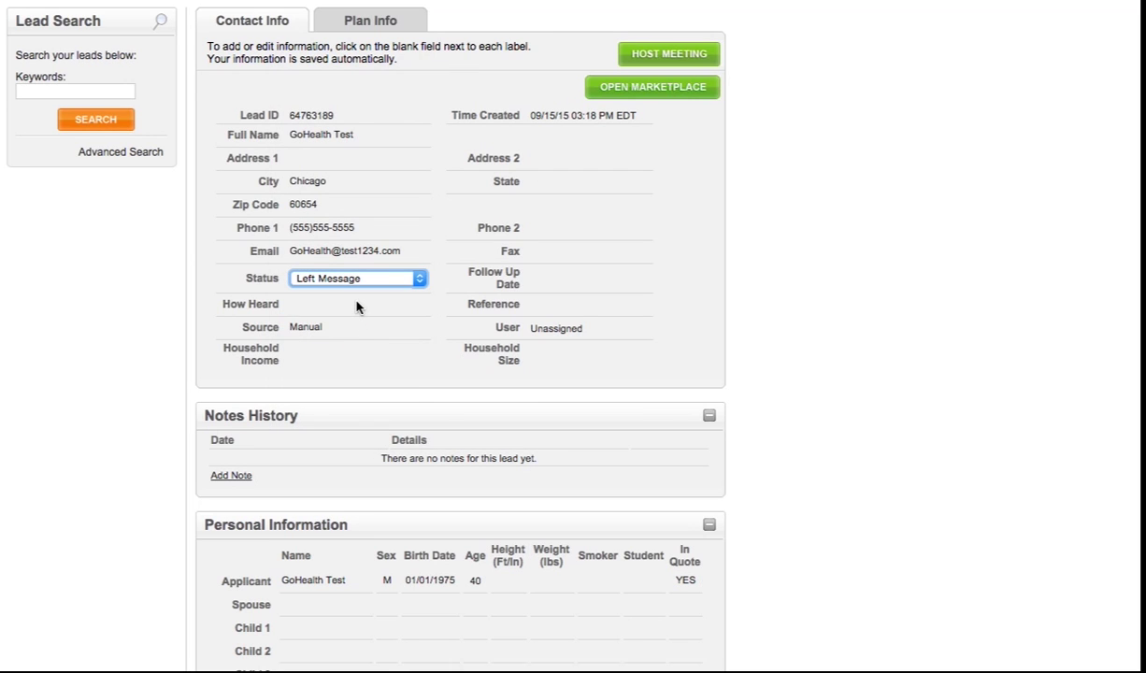
{"action": "left_click", "coordinate": [195, 301]}
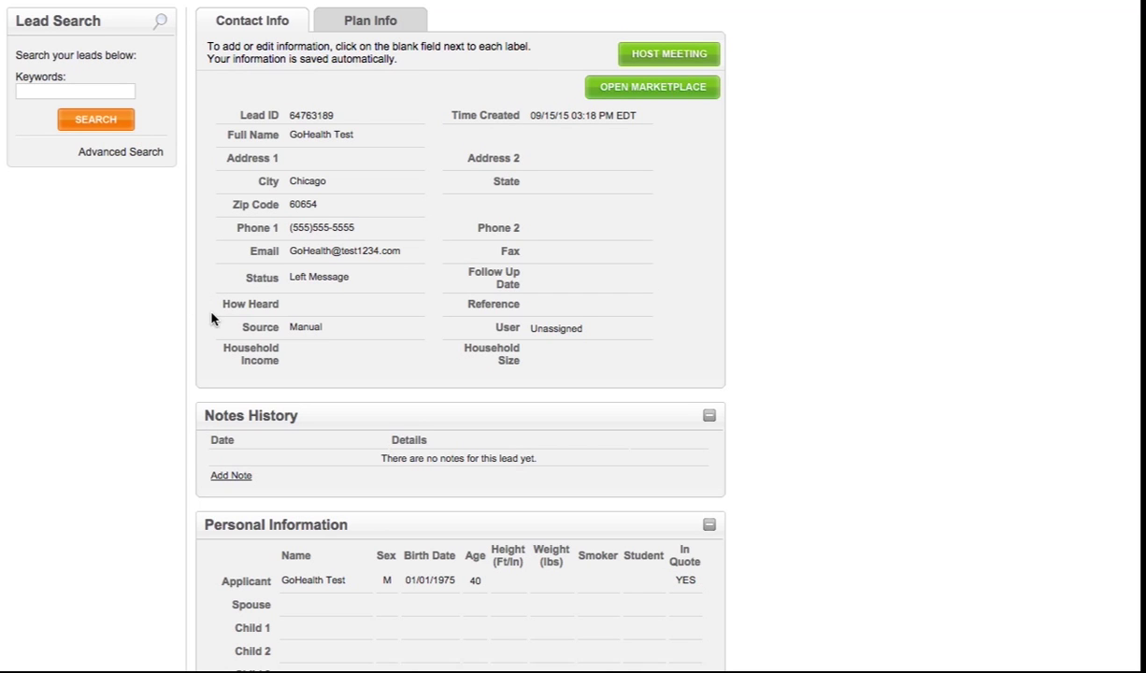
Change the lead's status back to Emailed and commit the edit.
{"action": "scroll", "coordinate": [212, 318], "scroll_direction": "down", "scroll_amount": 2}
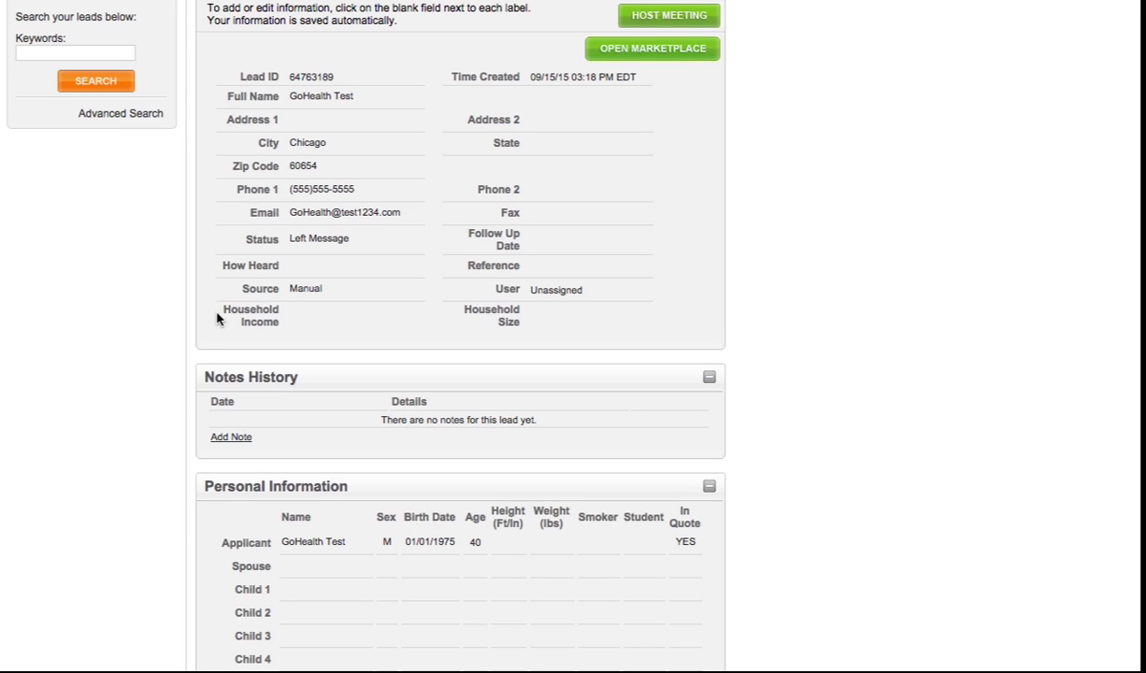
{"action": "left_click", "coordinate": [328, 242]}
{"action": "left_click", "coordinate": [328, 241]}
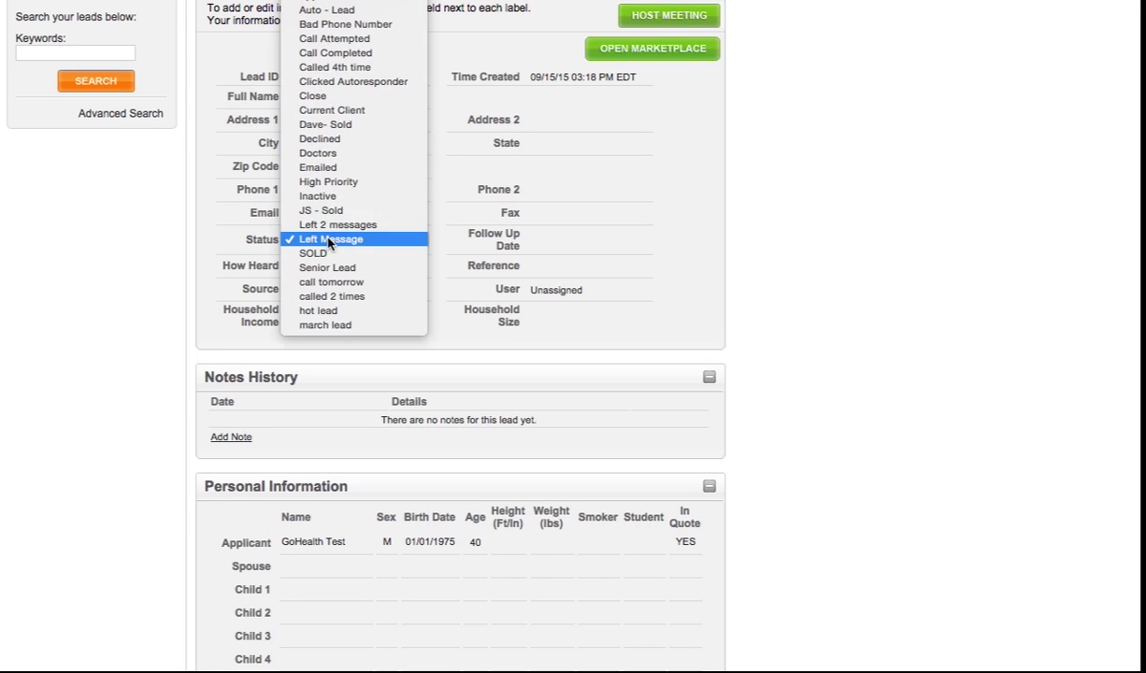
{"action": "left_click", "coordinate": [318, 167]}
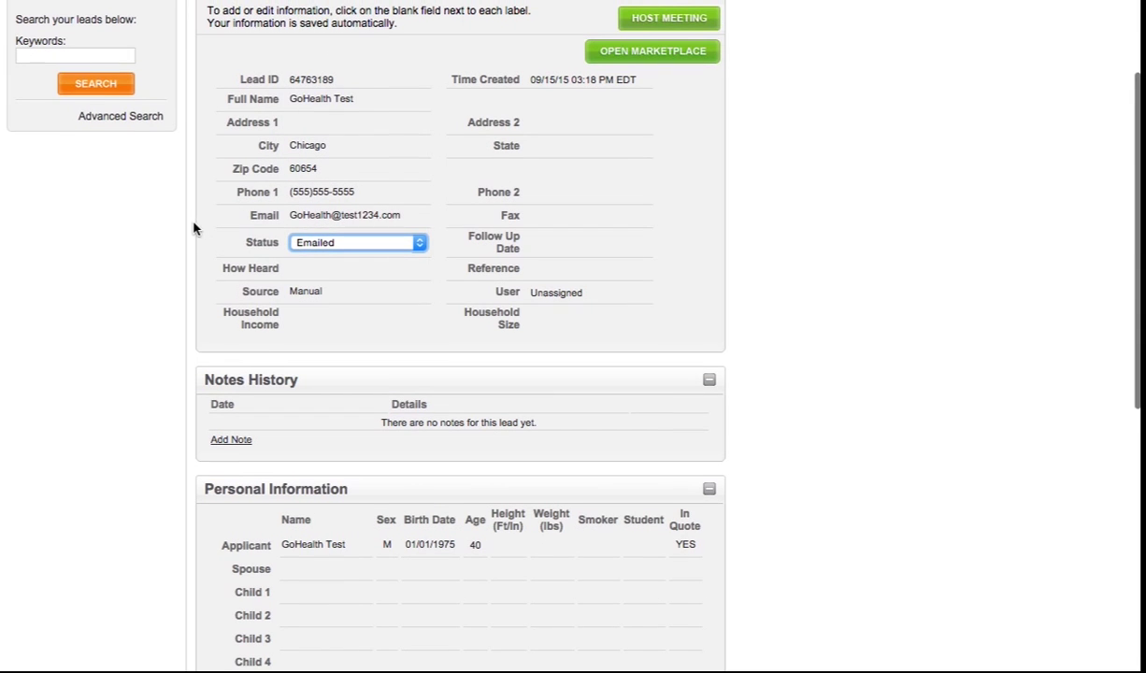
{"action": "left_click", "coordinate": [190, 243]}
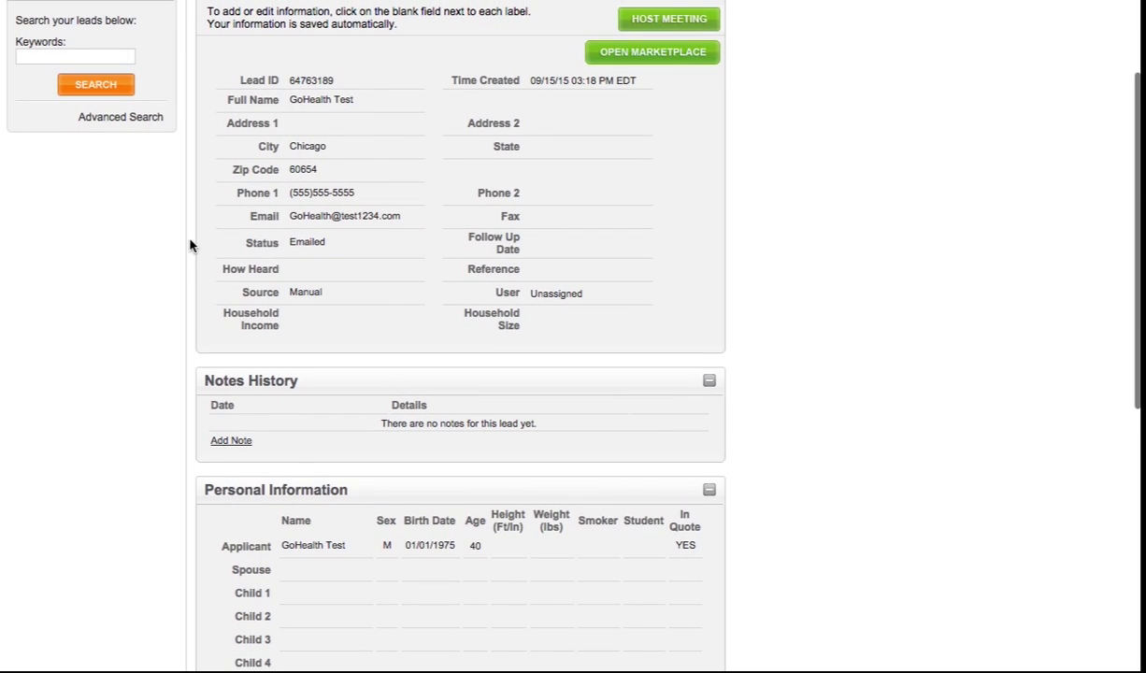
Add a note reading 'Left Message' to the lead's Notes History.
{"action": "left_click", "coordinate": [216, 442]}
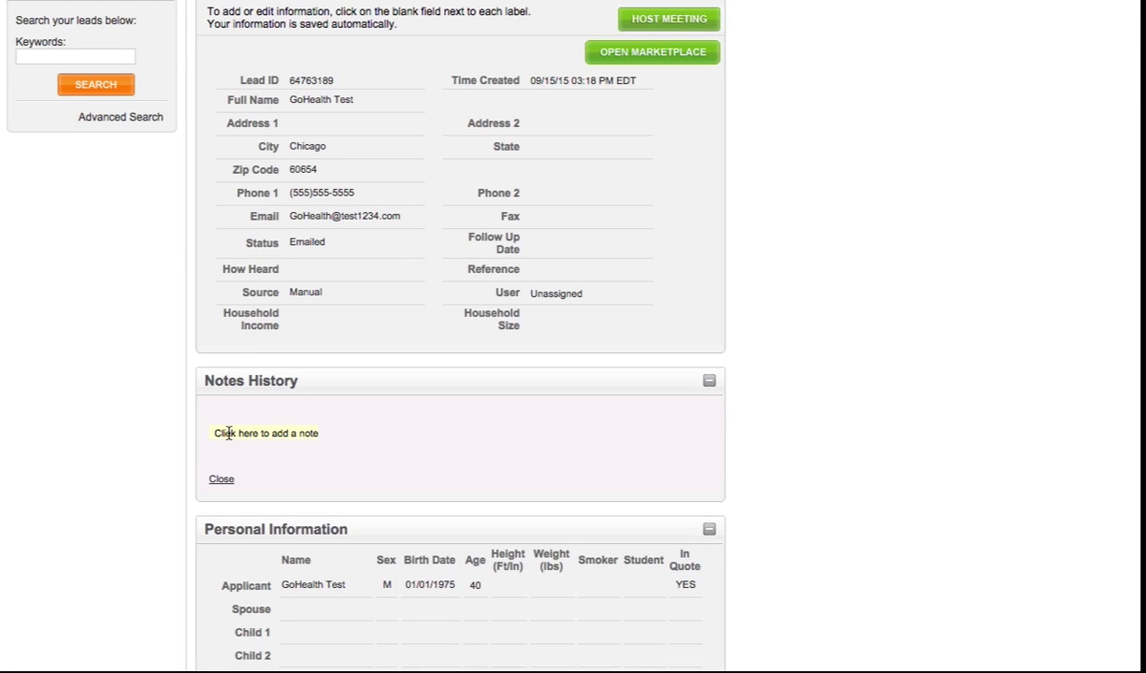
{"action": "left_click", "coordinate": [228, 434]}
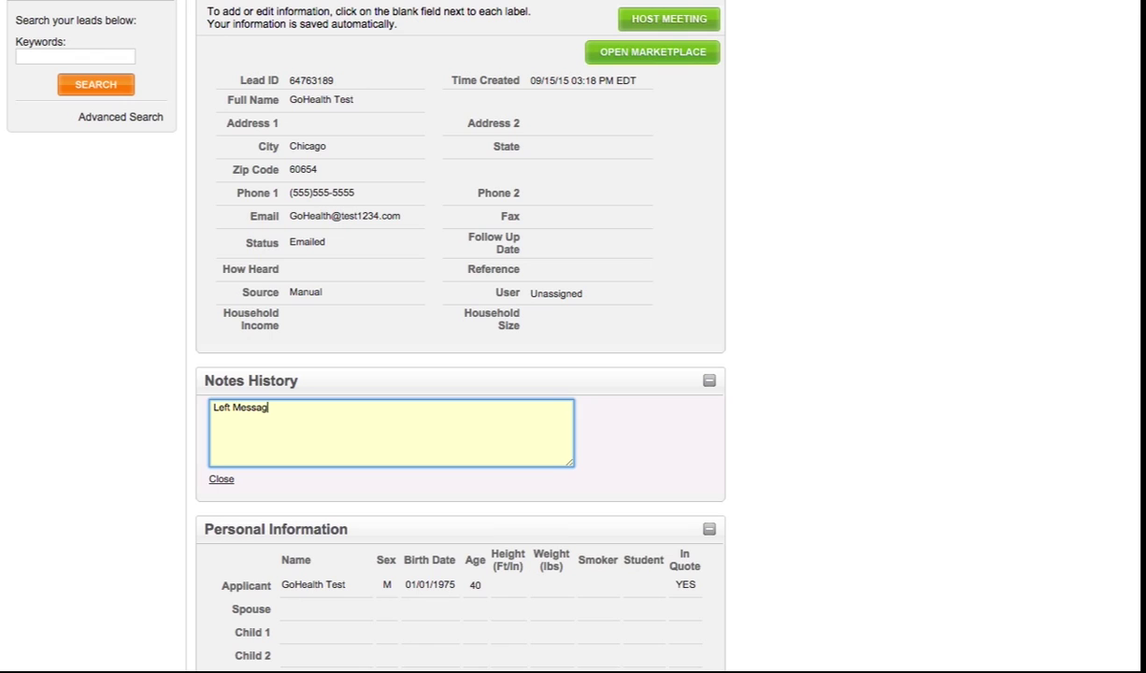
{"action": "left_click", "coordinate": [788, 427]}
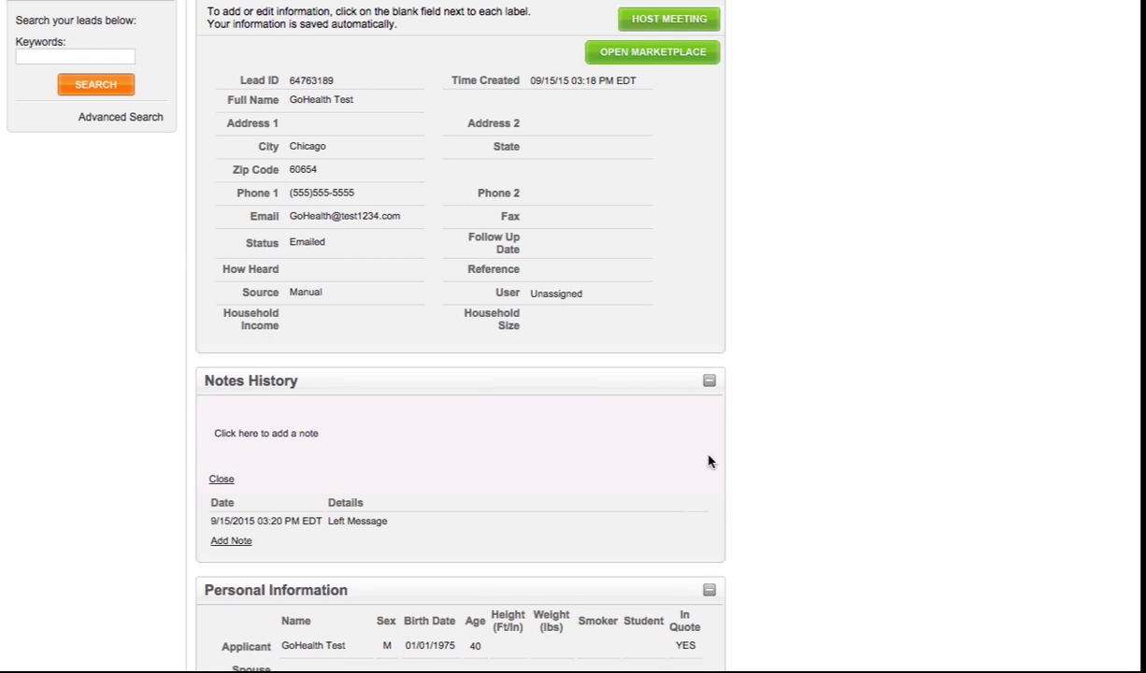
{"action": "scroll", "coordinate": [345, 515], "scroll_direction": "down", "scroll_amount": 1}
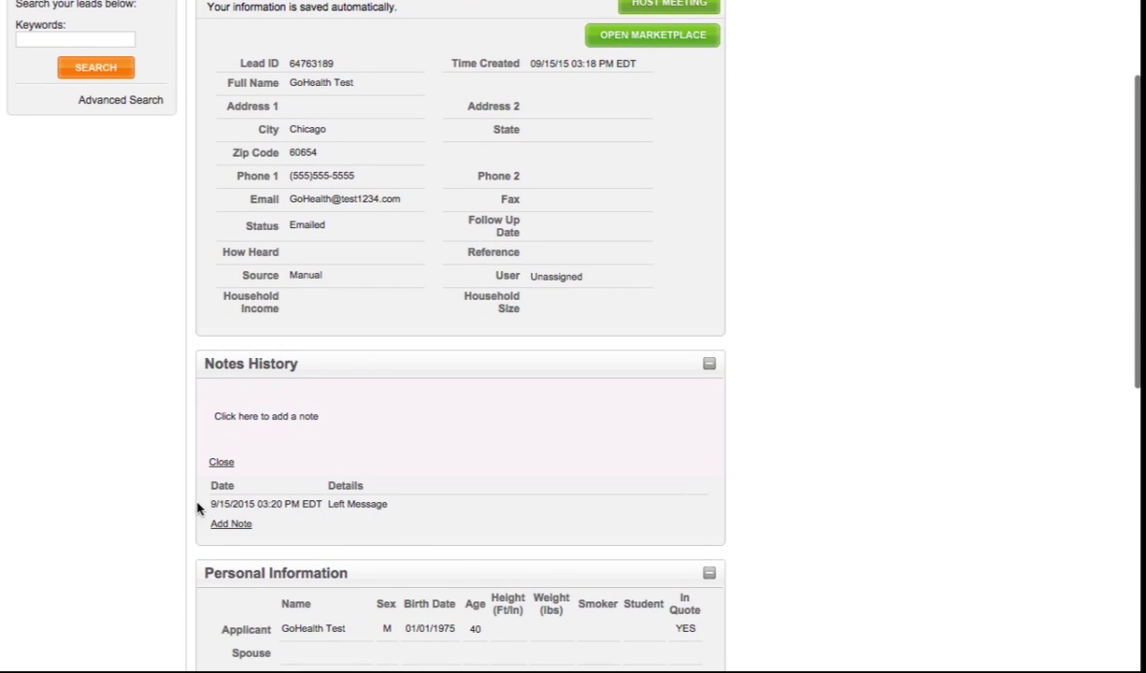
{"action": "scroll", "coordinate": [177, 507], "scroll_direction": "down", "scroll_amount": 3}
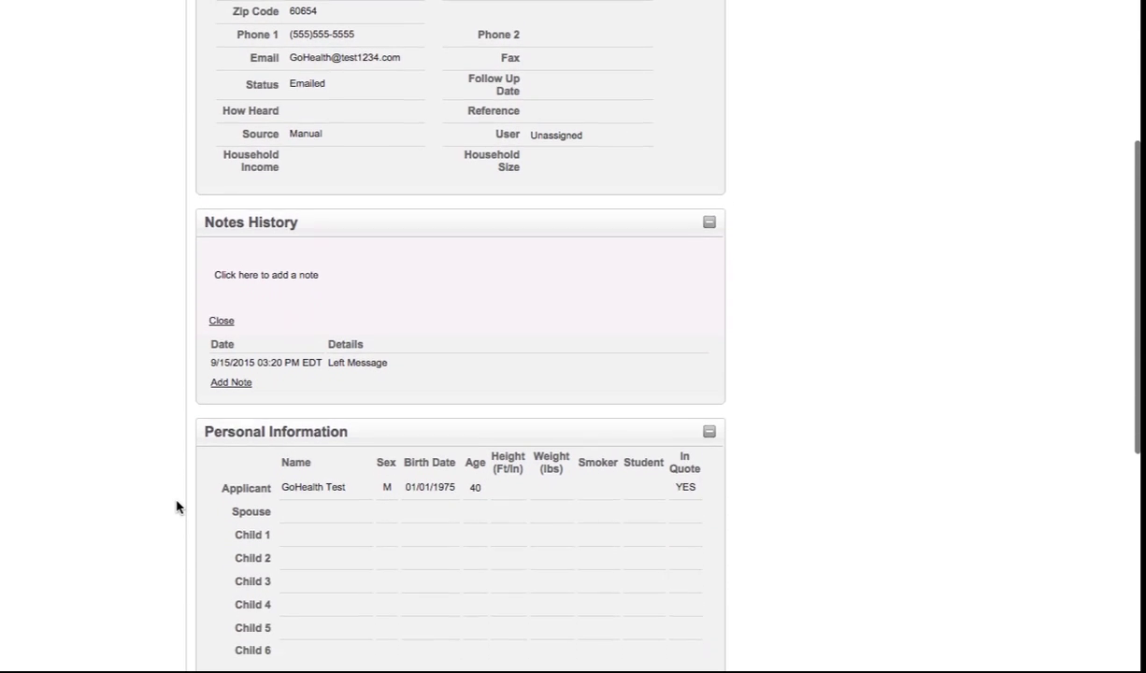
{"action": "scroll", "coordinate": [177, 507], "scroll_direction": "down", "scroll_amount": 1}
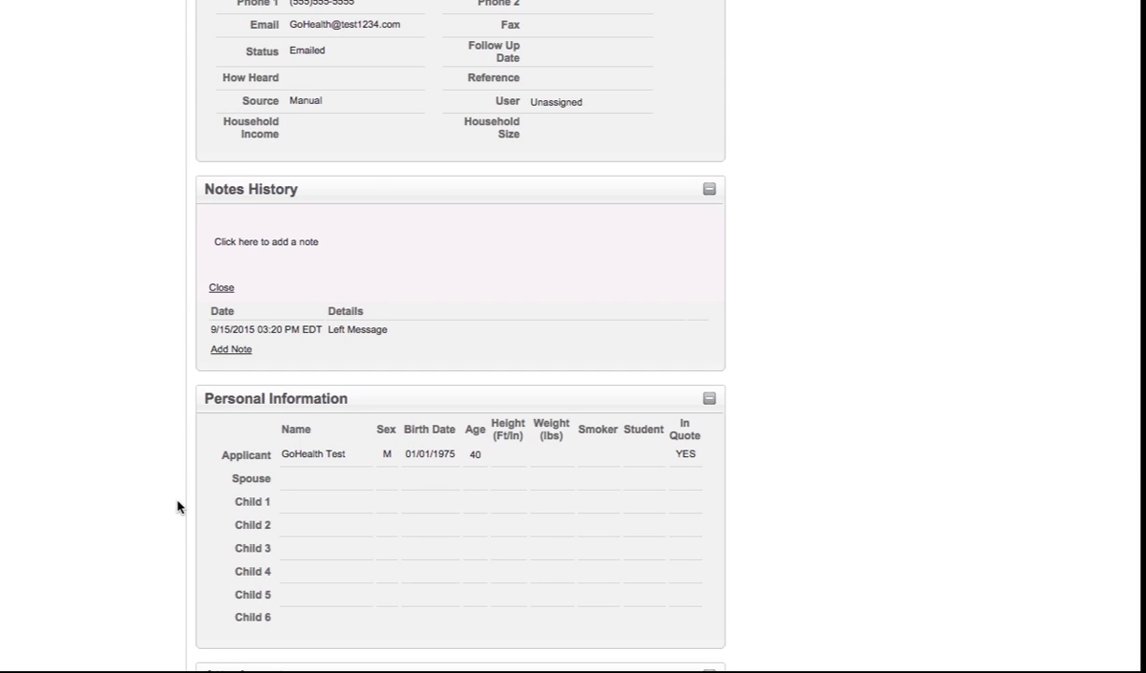
{"action": "left_click_drag", "start_coordinate": [200, 398], "coordinate": [348, 397]}
{"action": "scroll", "coordinate": [364, 447], "scroll_direction": "down", "scroll_amount": 4}
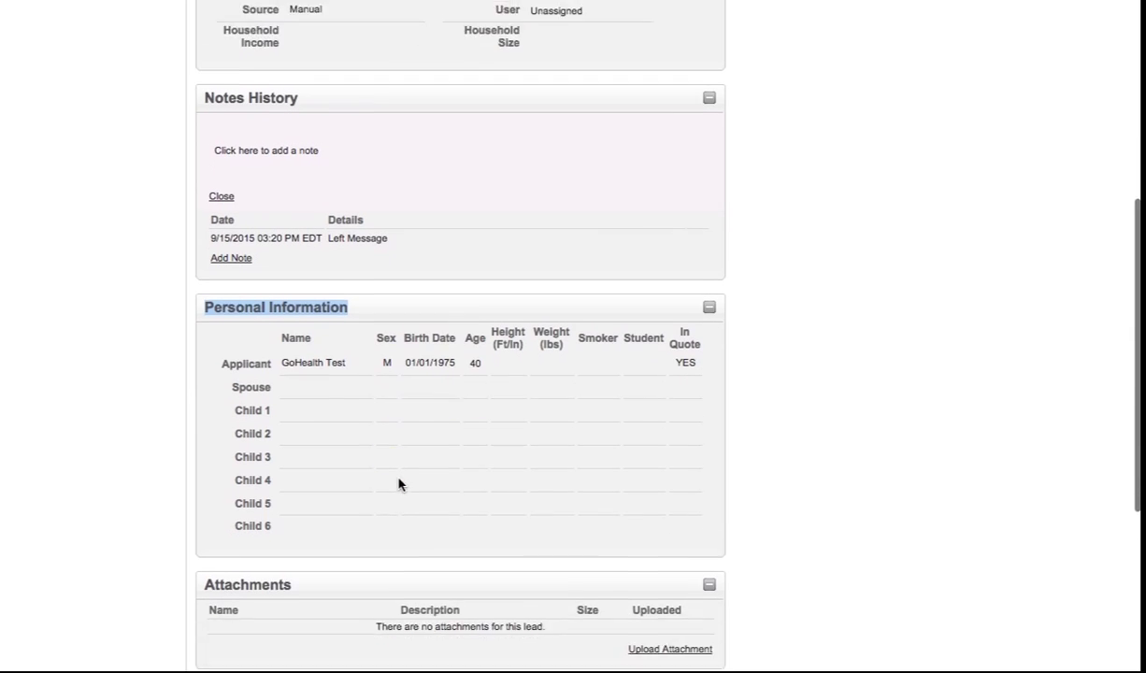
{"action": "scroll", "coordinate": [409, 486], "scroll_direction": "down", "scroll_amount": 1}
{"action": "scroll", "coordinate": [412, 491], "scroll_direction": "down", "scroll_amount": 1}
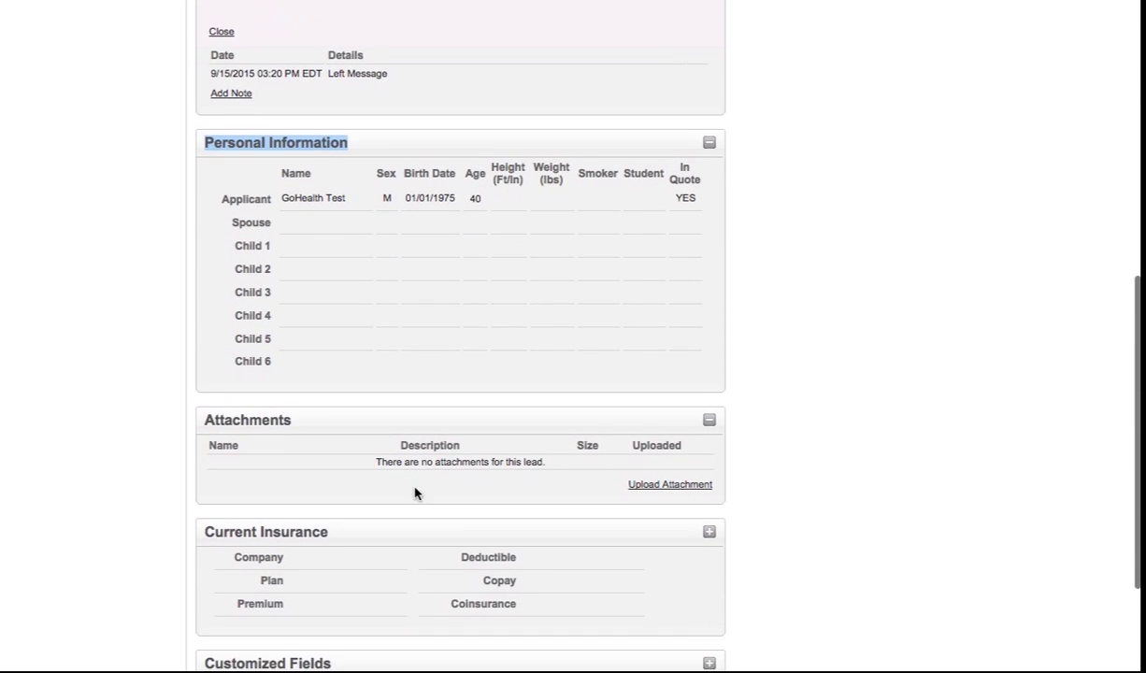
{"action": "left_click", "coordinate": [637, 487]}
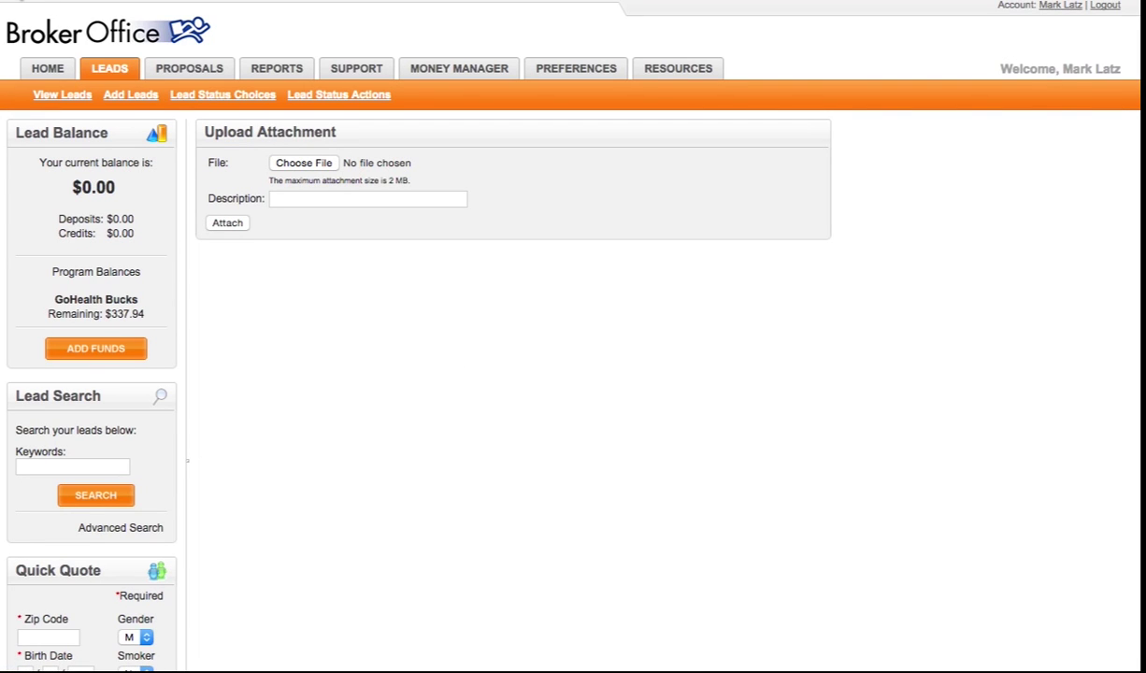
{"action": "left_click", "coordinate": [18, 0]}
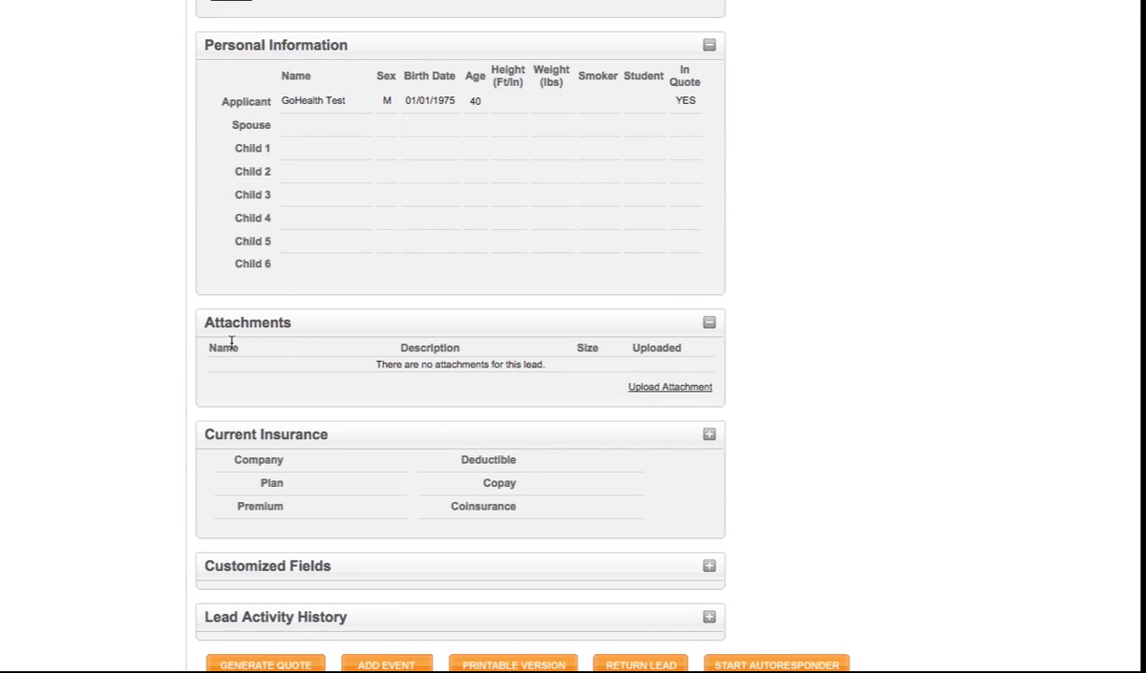
Expand Lead Activity History to review the Left Message and Emailed rows, then return to the top.
{"action": "scroll", "coordinate": [435, 365], "scroll_direction": "down", "scroll_amount": 1}
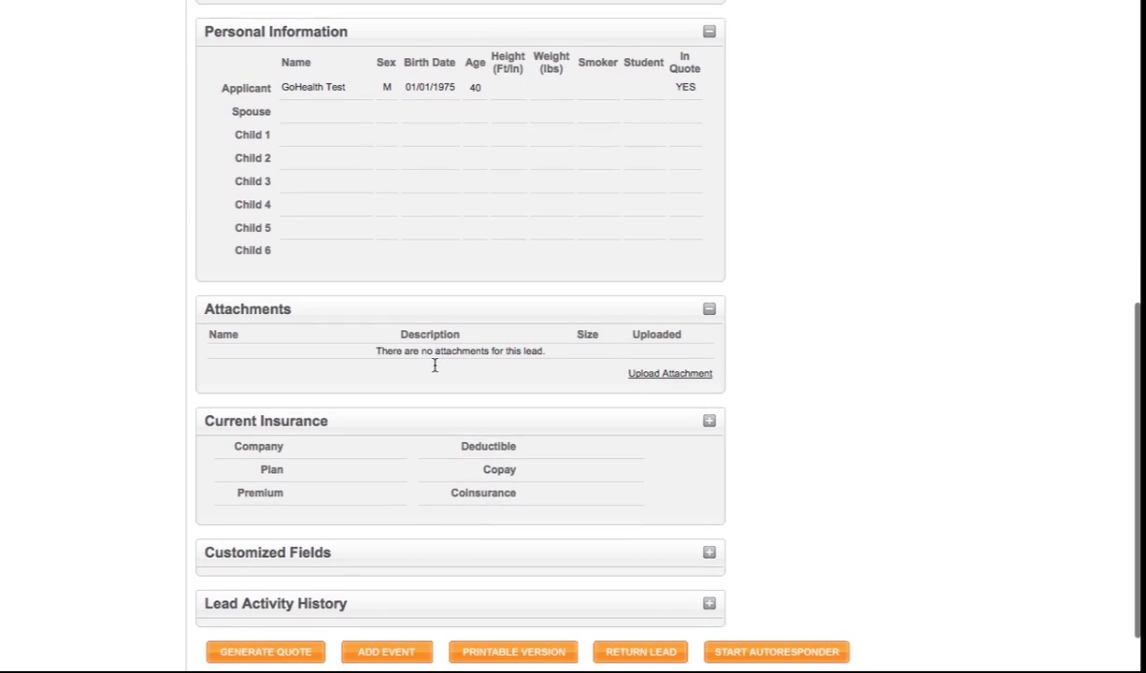
{"action": "scroll", "coordinate": [459, 416], "scroll_direction": "down", "scroll_amount": 1}
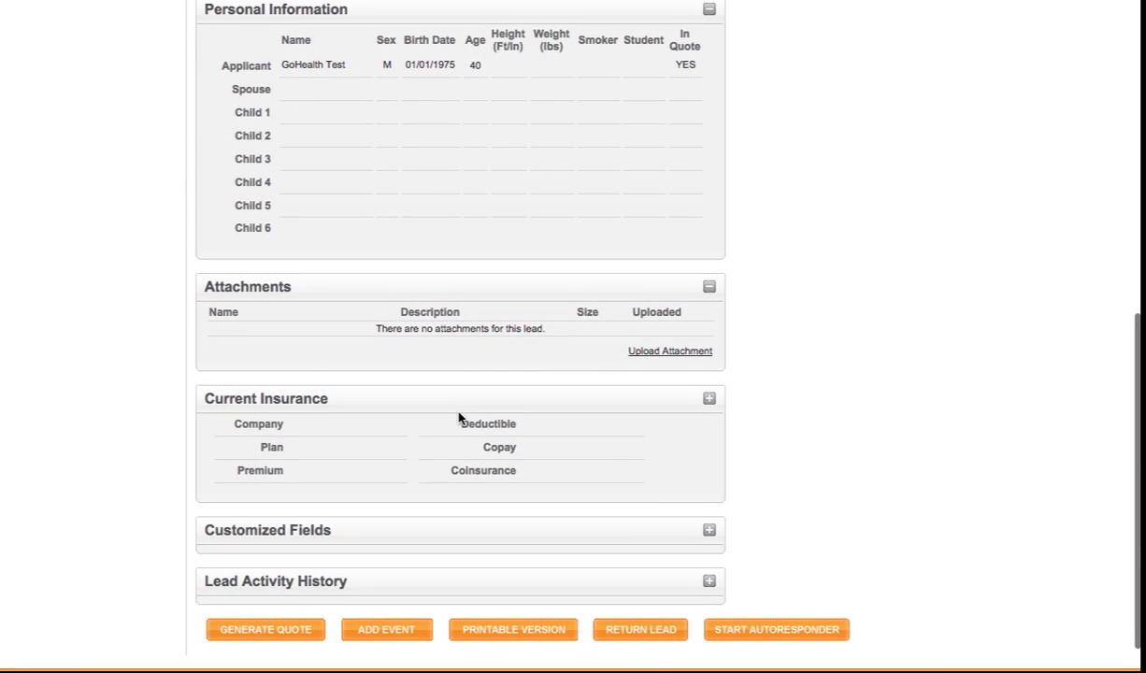
{"action": "left_click", "coordinate": [709, 581]}
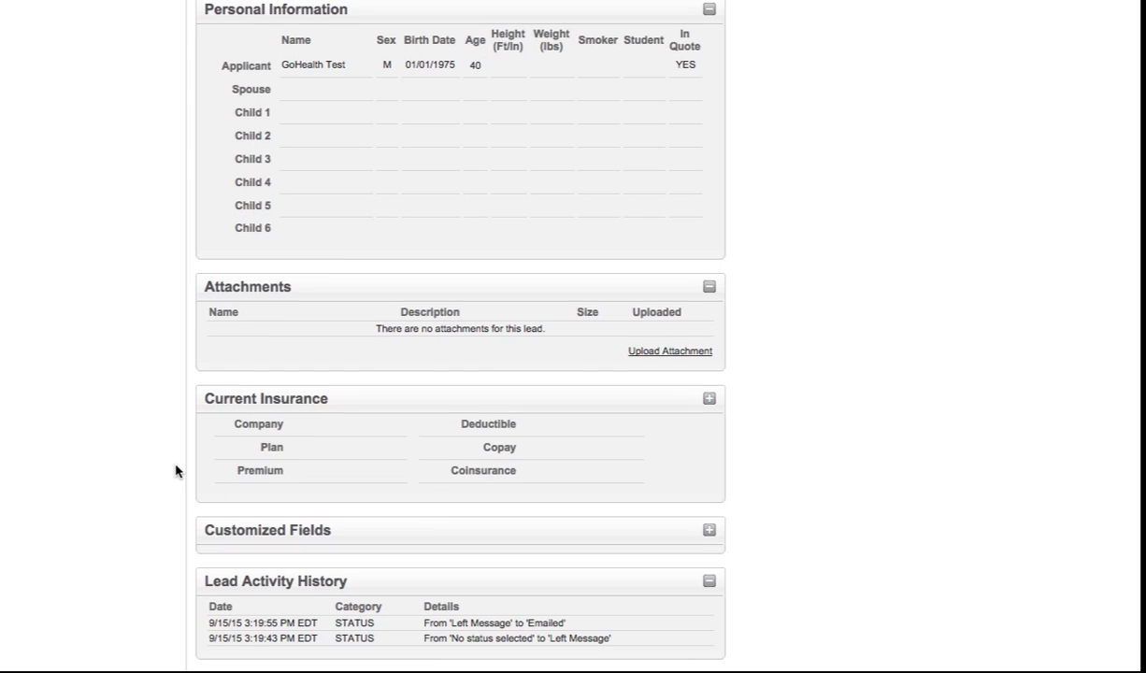
{"action": "scroll", "coordinate": [177, 470], "scroll_direction": "down", "scroll_amount": 3}
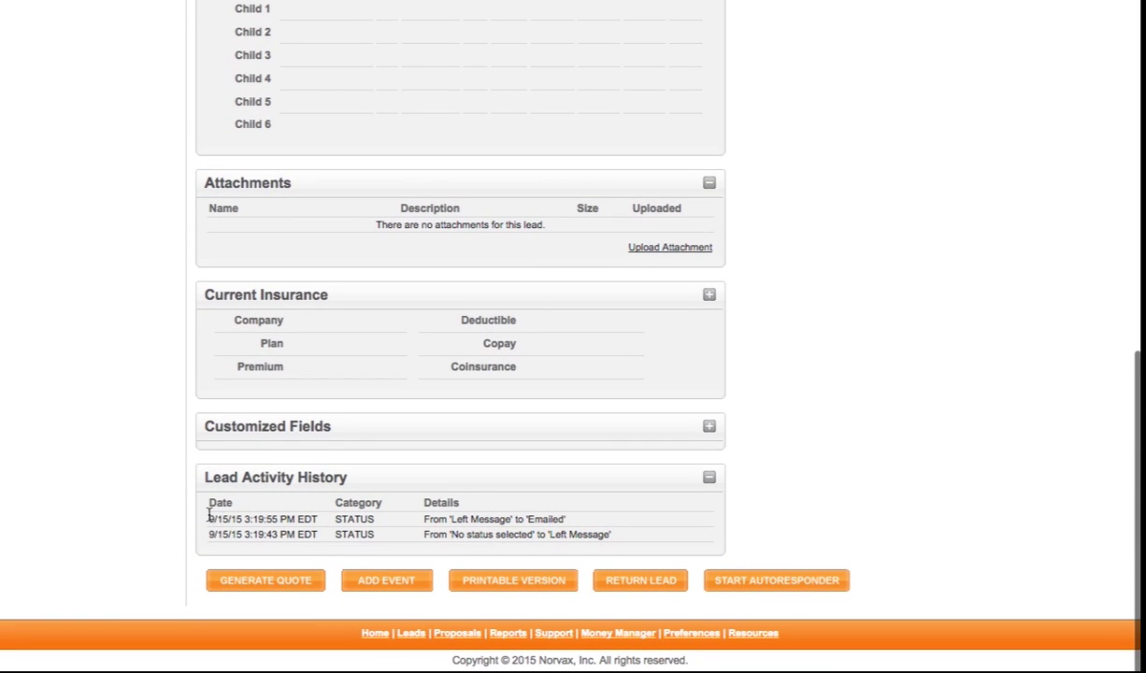
{"action": "left_click_drag", "start_coordinate": [210, 521], "coordinate": [608, 534]}
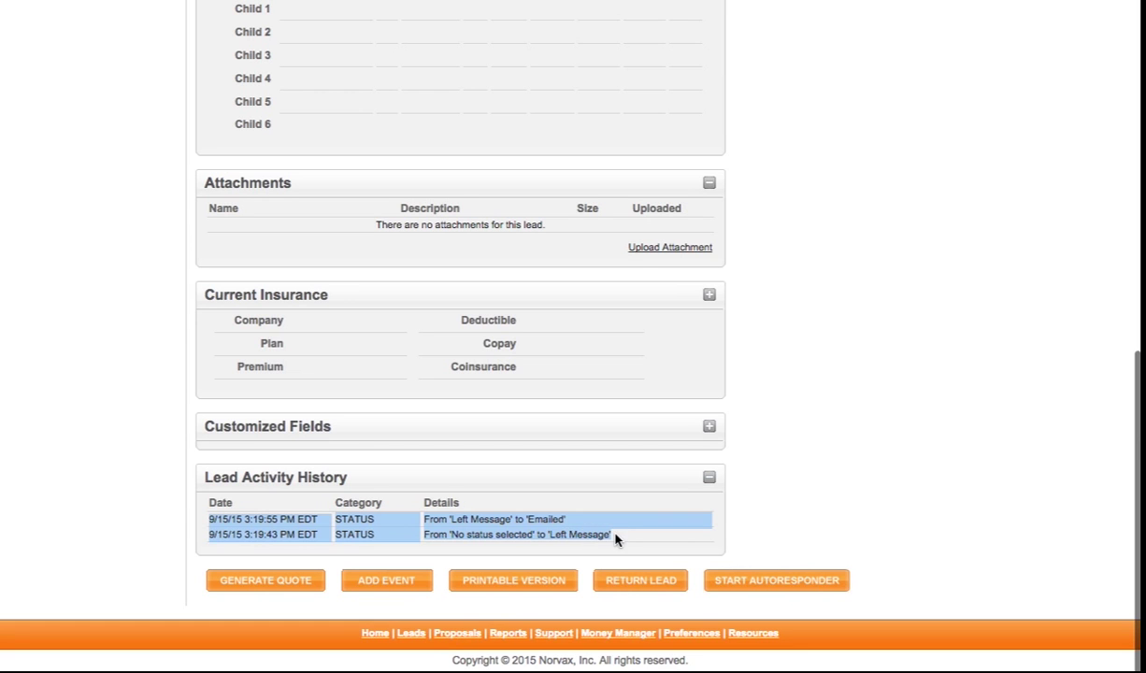
{"action": "left_click", "coordinate": [616, 538]}
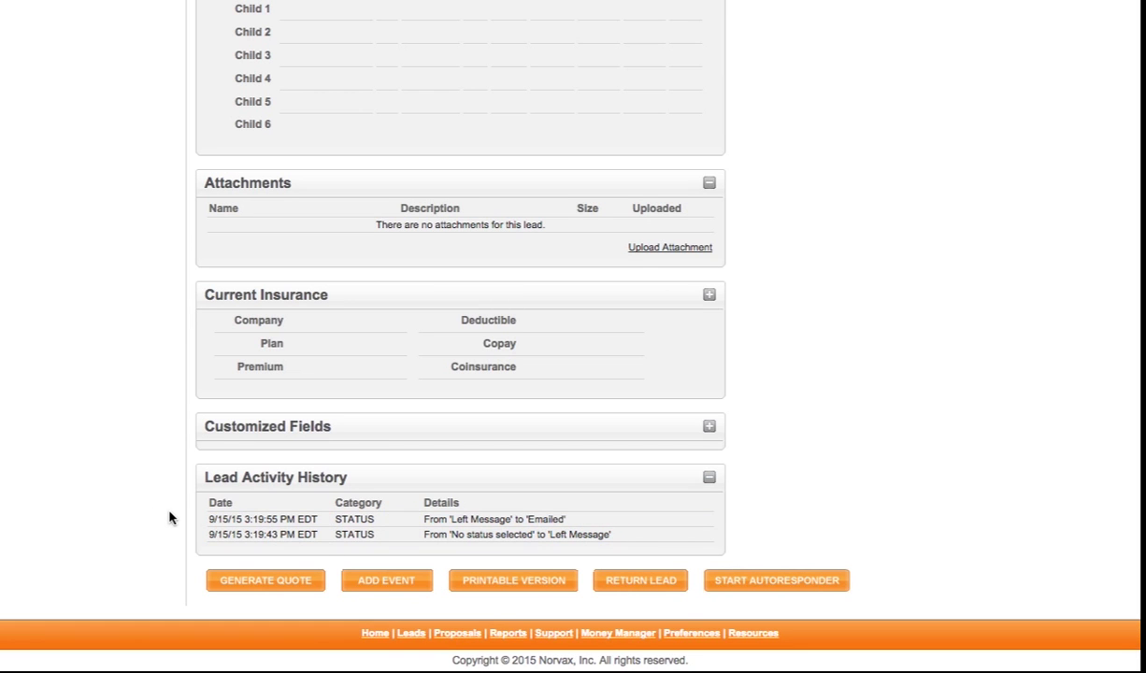
{"action": "scroll", "coordinate": [170, 514], "scroll_direction": "up", "scroll_amount": 15}
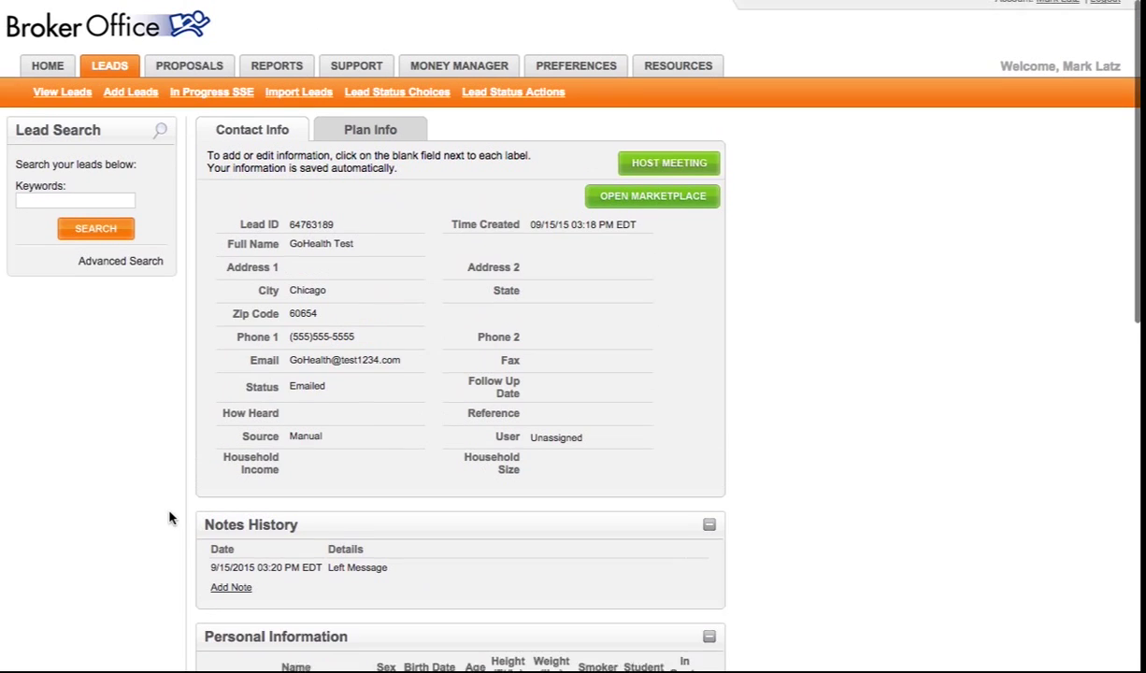
Review the test lead's Action menu on the Leads list, then open the In Progress Single Site Enrollments report.
{"action": "left_click", "coordinate": [108, 75]}
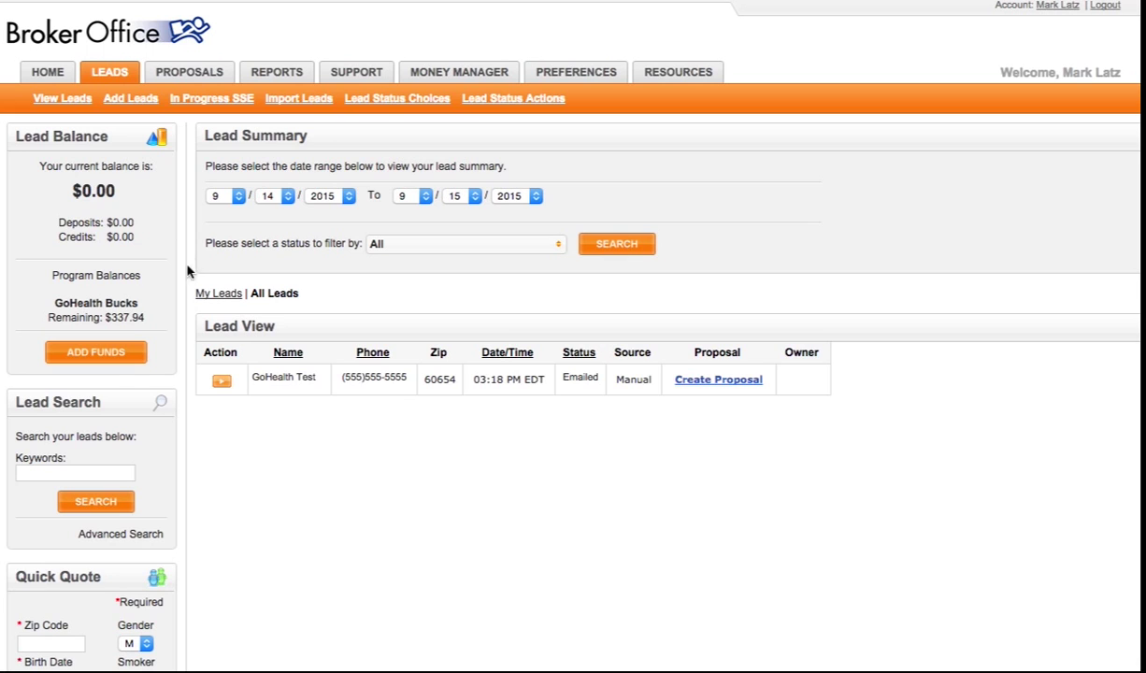
{"action": "left_click", "coordinate": [222, 383]}
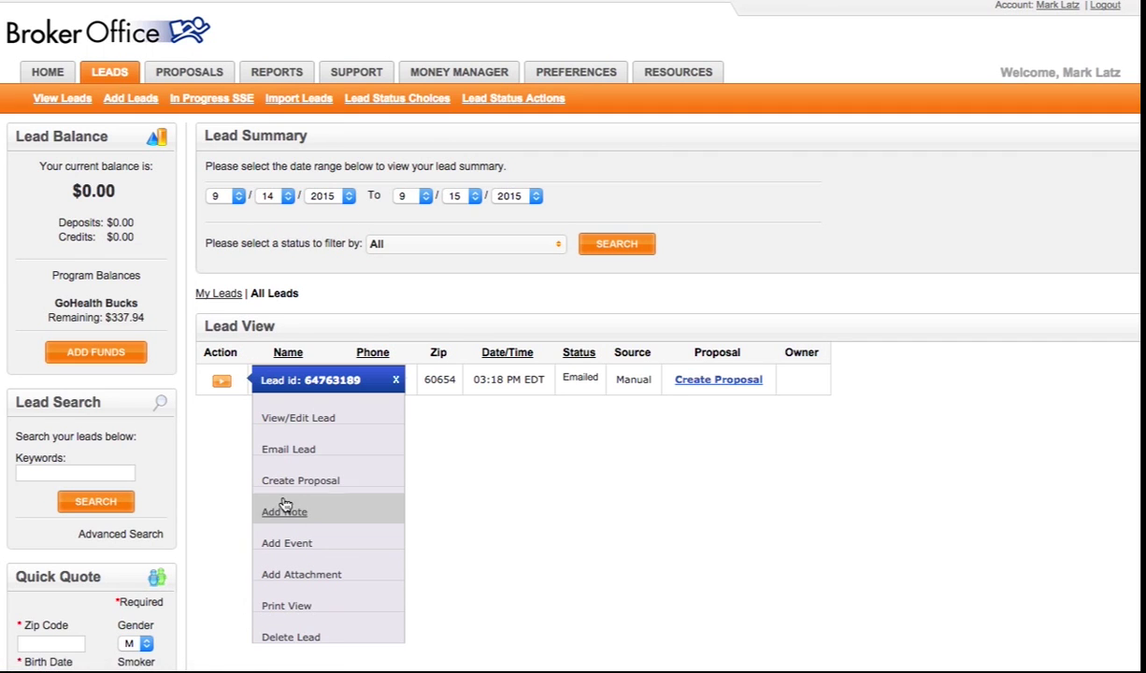
{"action": "left_click", "coordinate": [396, 382]}
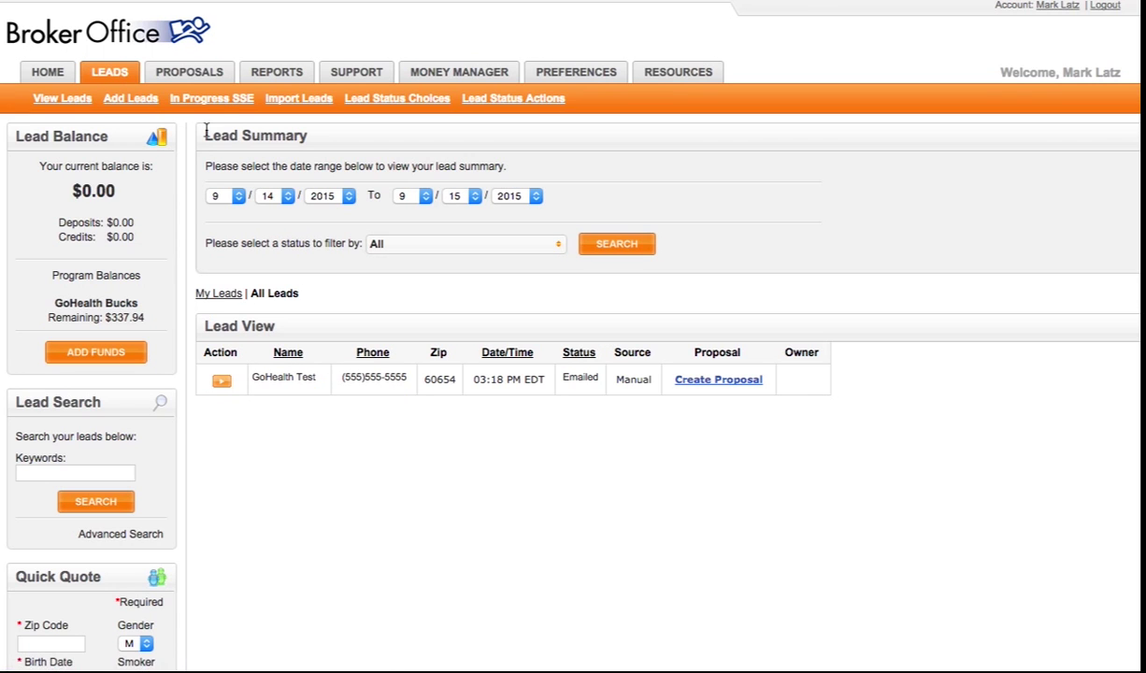
{"action": "left_click", "coordinate": [221, 103]}
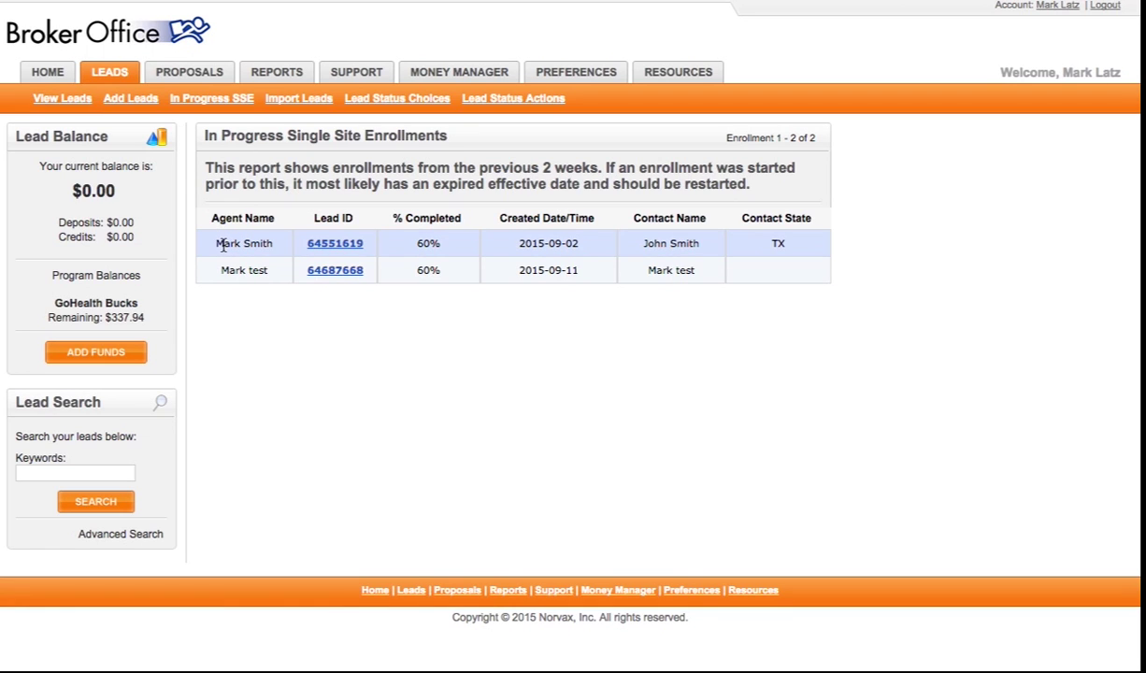
Review the two in-progress single-site enrollments from 2015-09-02 and 2015-09-11, both 60% complete.
{"action": "left_click_drag", "start_coordinate": [223, 245], "coordinate": [650, 251]}
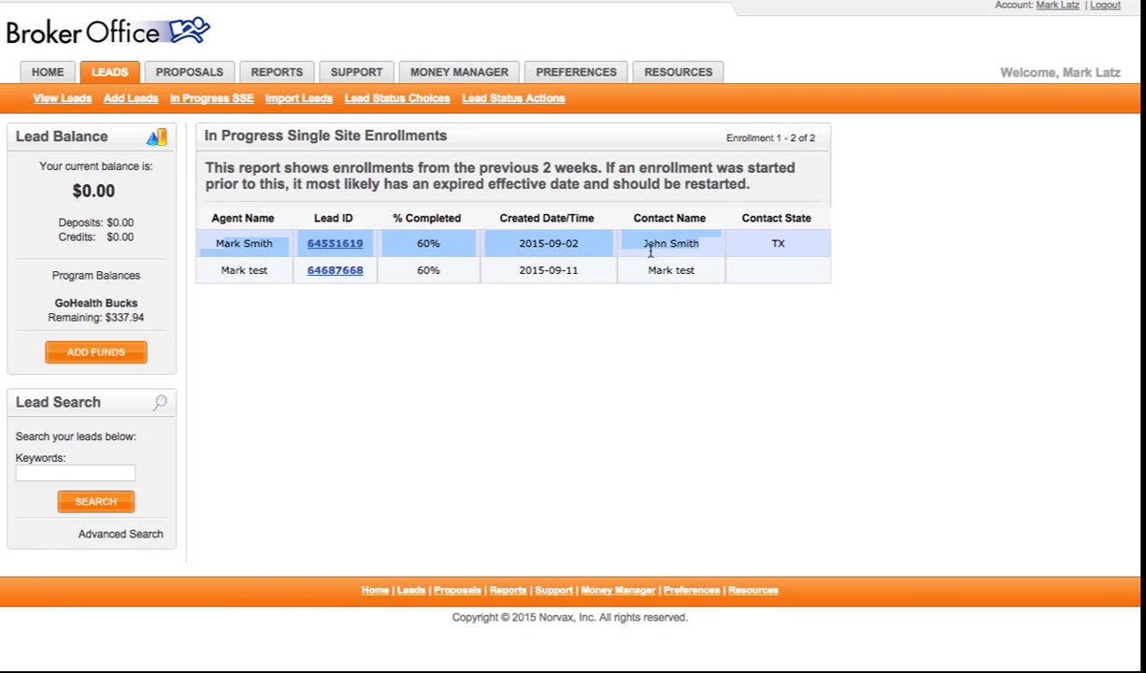
{"action": "left_click", "coordinate": [660, 265]}
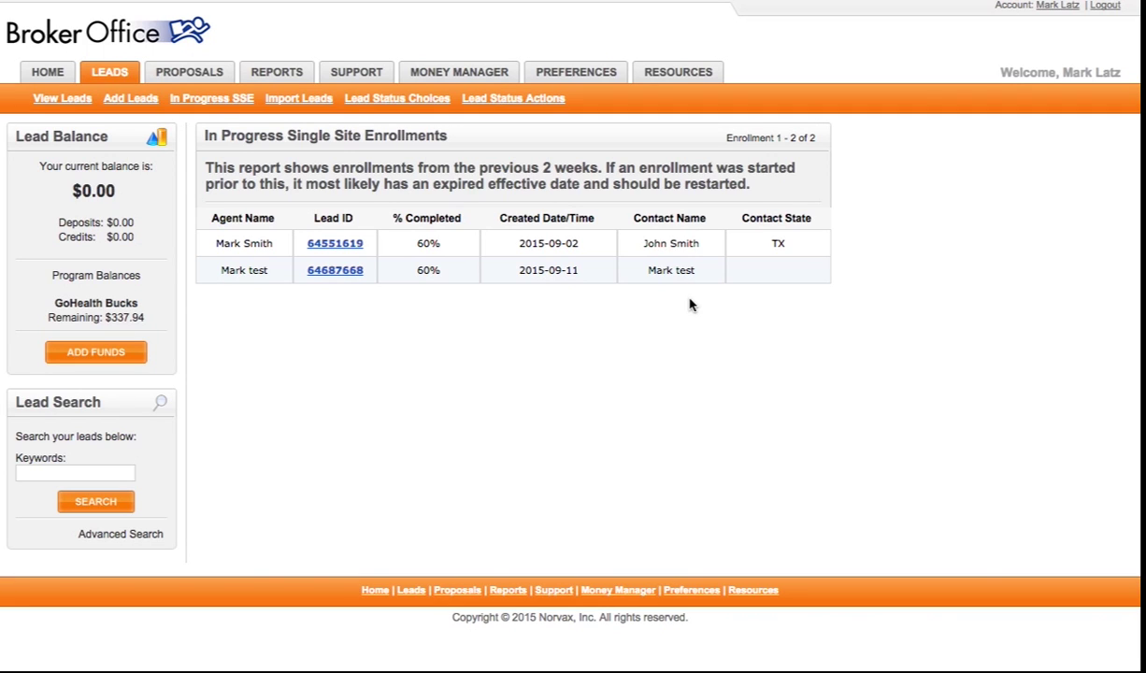
View the Import Leads form, then open the Customize Lead Statuses page.
{"action": "left_click", "coordinate": [308, 111]}
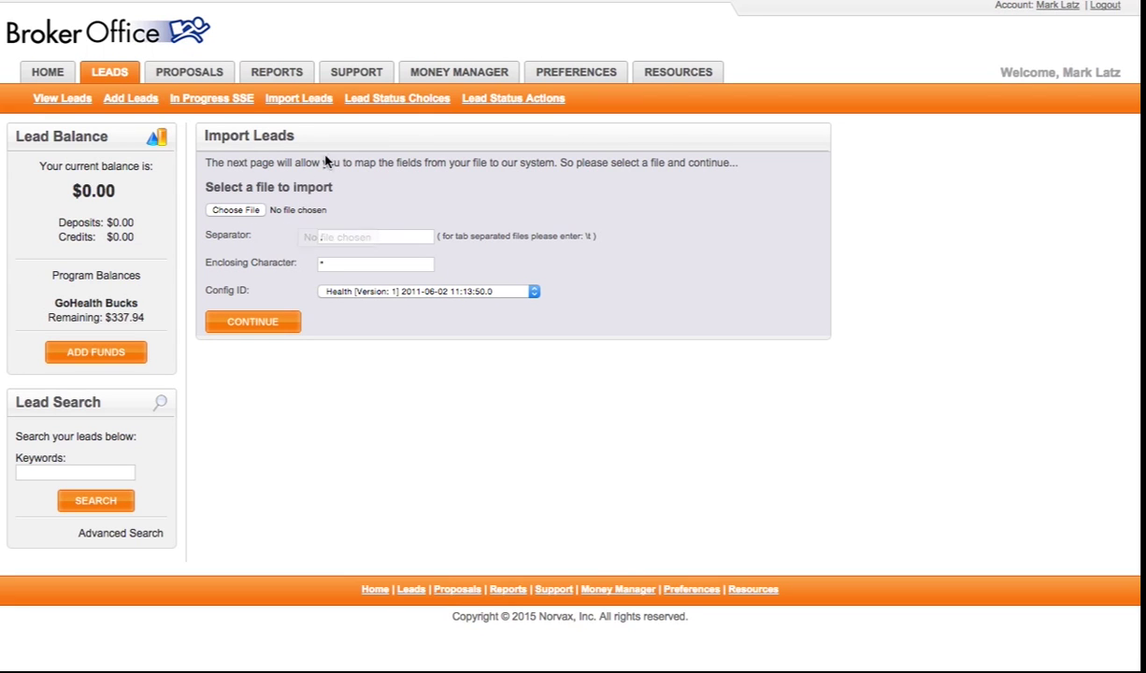
{"action": "left_click", "coordinate": [392, 103]}
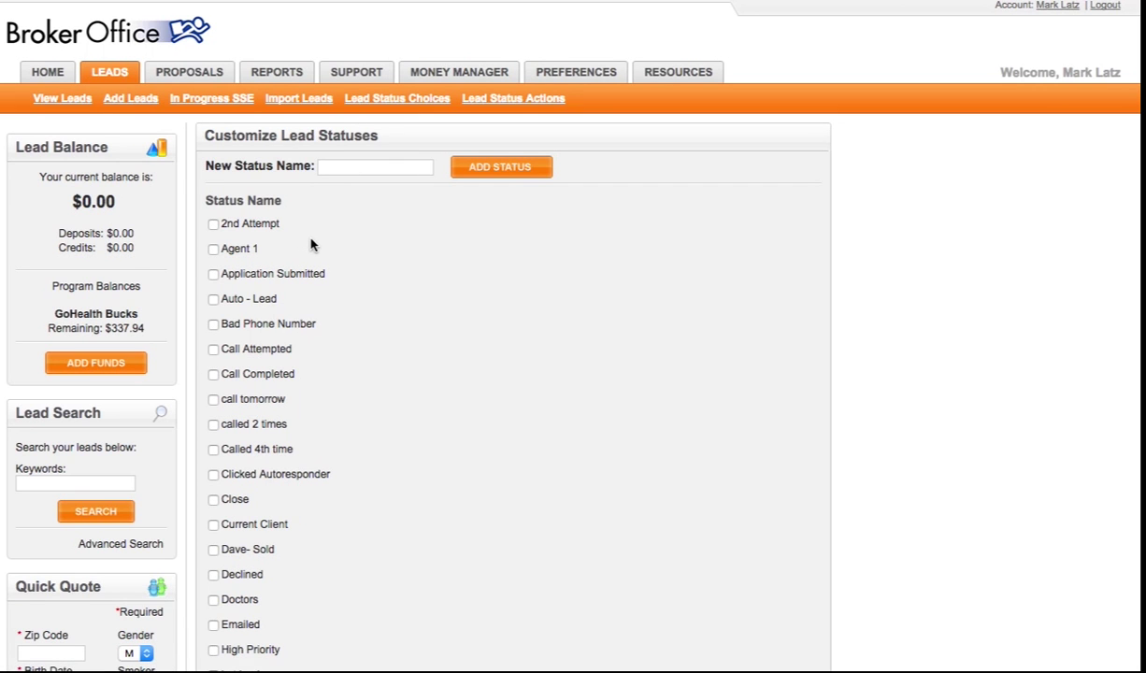
Scroll through the lead statuses list, then open Set Lead Status Actions.
{"action": "scroll", "coordinate": [308, 243], "scroll_direction": "down", "scroll_amount": 3}
{"action": "scroll", "coordinate": [313, 245], "scroll_direction": "down", "scroll_amount": 4}
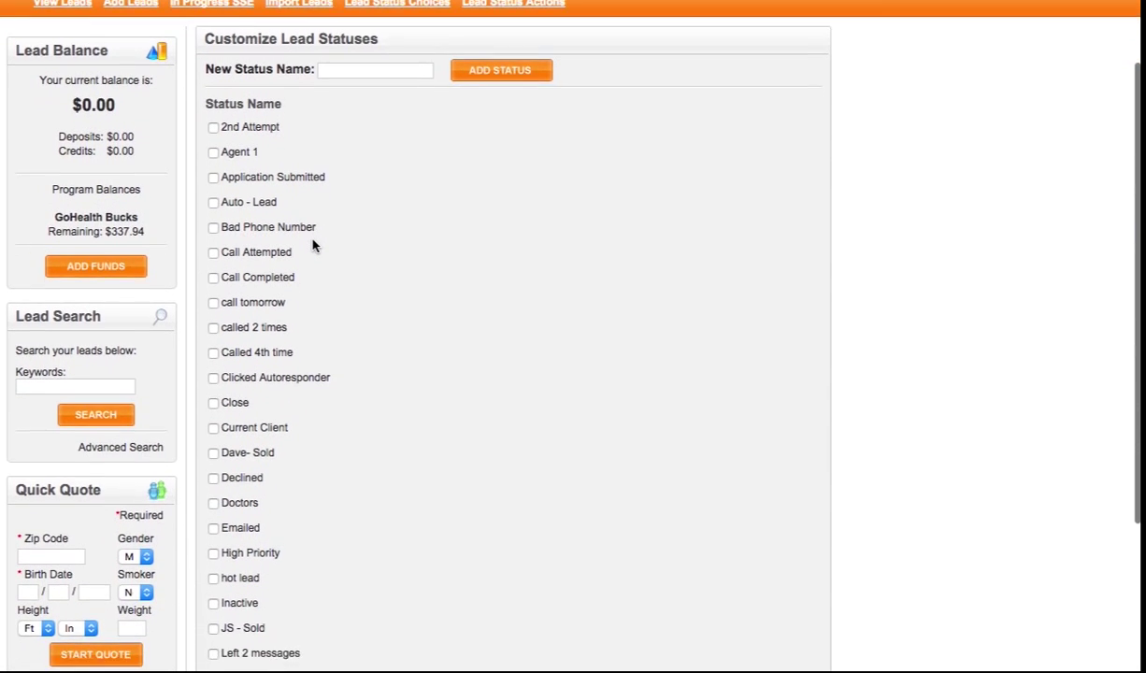
{"action": "scroll", "coordinate": [316, 246], "scroll_direction": "up", "scroll_amount": 5}
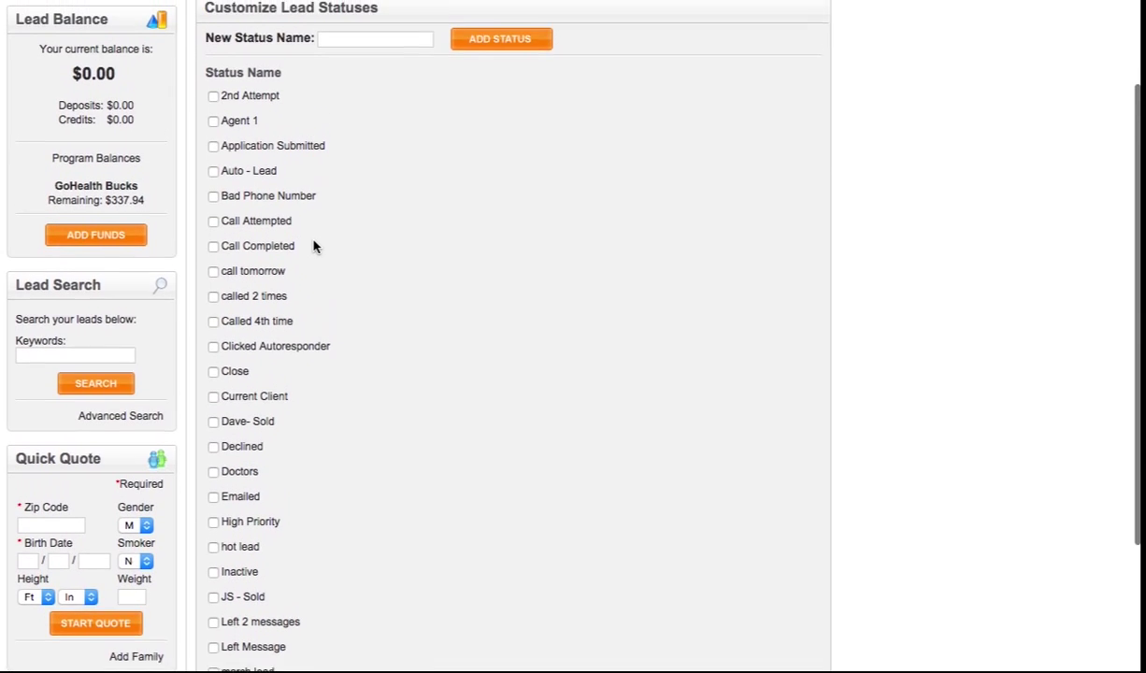
{"action": "scroll", "coordinate": [315, 247], "scroll_direction": "down", "scroll_amount": 10}
{"action": "scroll", "coordinate": [315, 248], "scroll_direction": "up", "scroll_amount": 10}
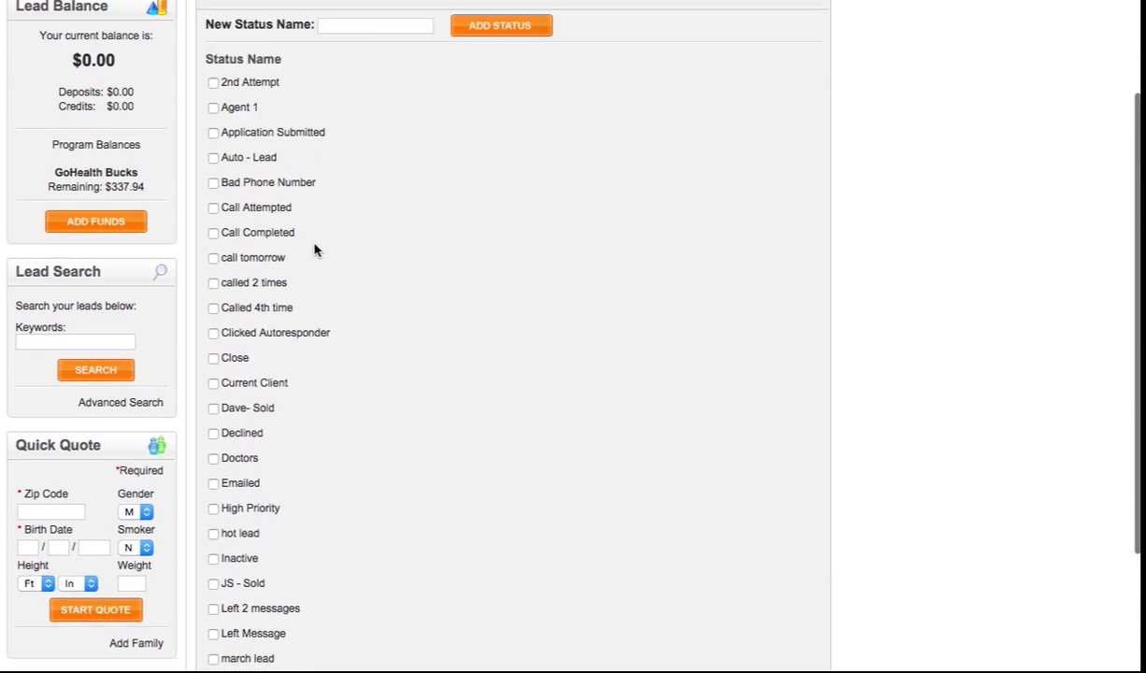
{"action": "scroll", "coordinate": [432, 130], "scroll_direction": "up", "scroll_amount": 2}
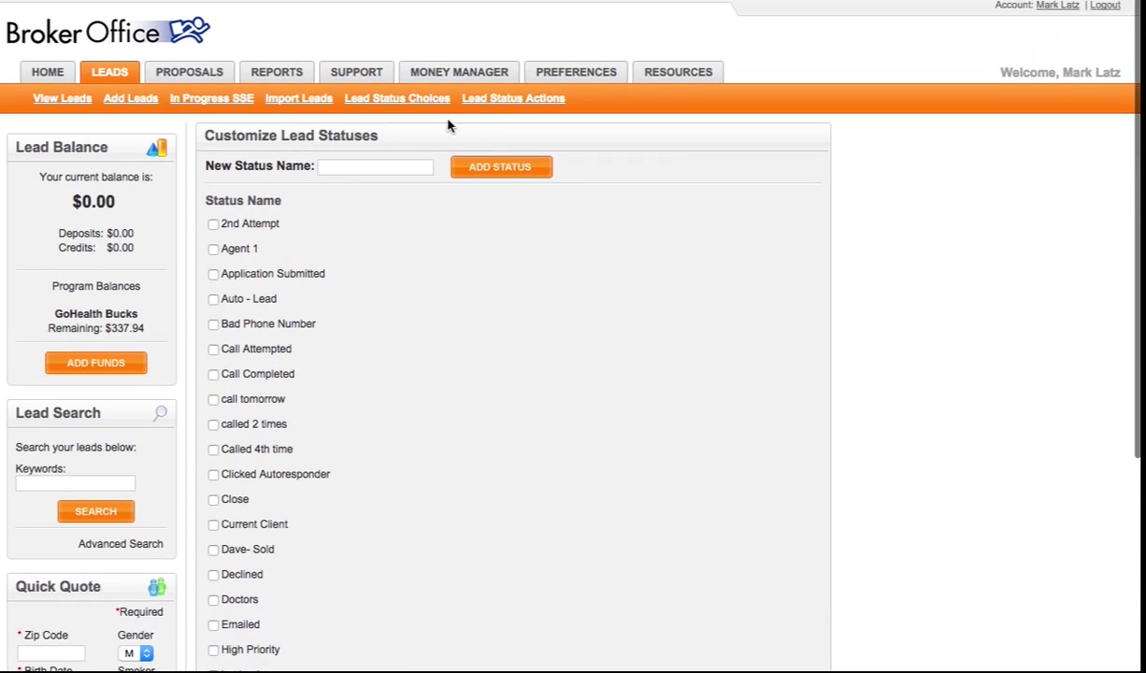
{"action": "left_click", "coordinate": [502, 105]}
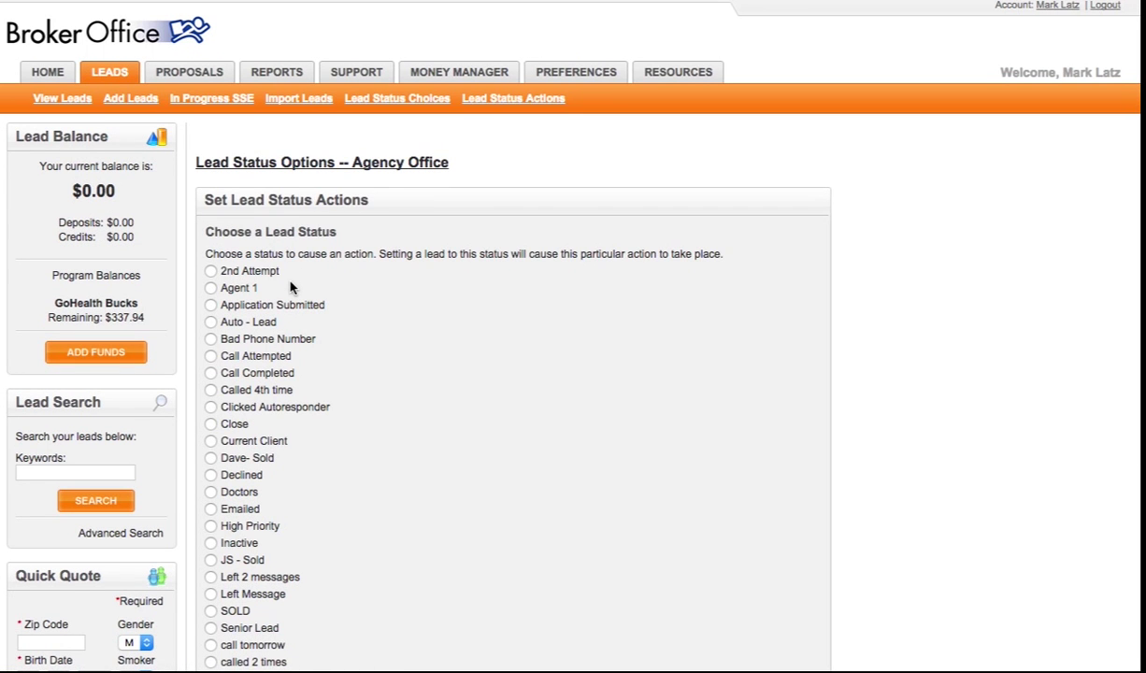
Make the Emailed status trigger an Add Event action, then go to the proposals section.
{"action": "scroll", "coordinate": [289, 287], "scroll_direction": "down", "scroll_amount": 3}
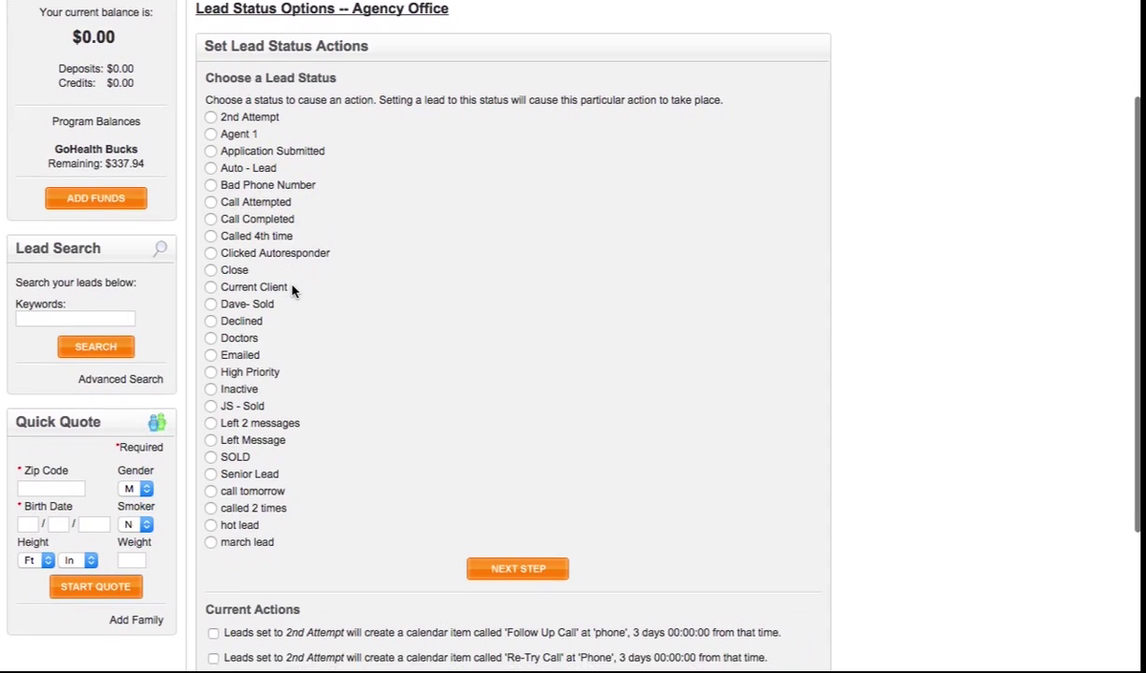
{"action": "scroll", "coordinate": [291, 290], "scroll_direction": "down", "scroll_amount": 1}
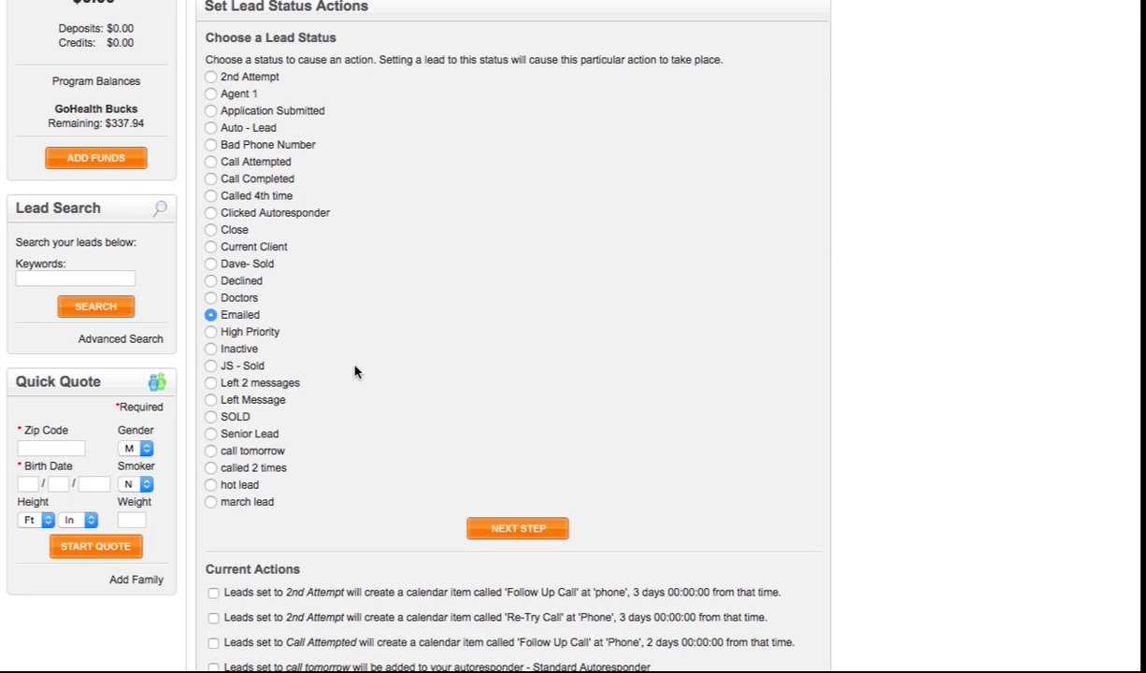
{"action": "scroll", "coordinate": [344, 360], "scroll_direction": "down", "scroll_amount": 1}
{"action": "left_click", "coordinate": [517, 500]}
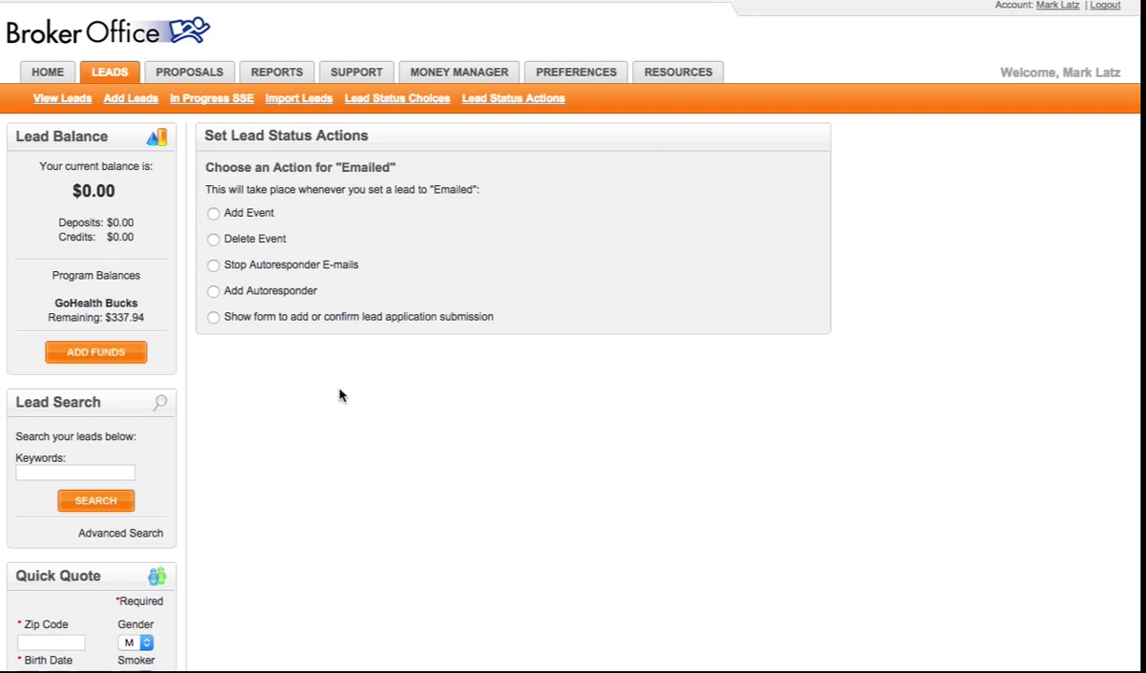
{"action": "left_click", "coordinate": [213, 215]}
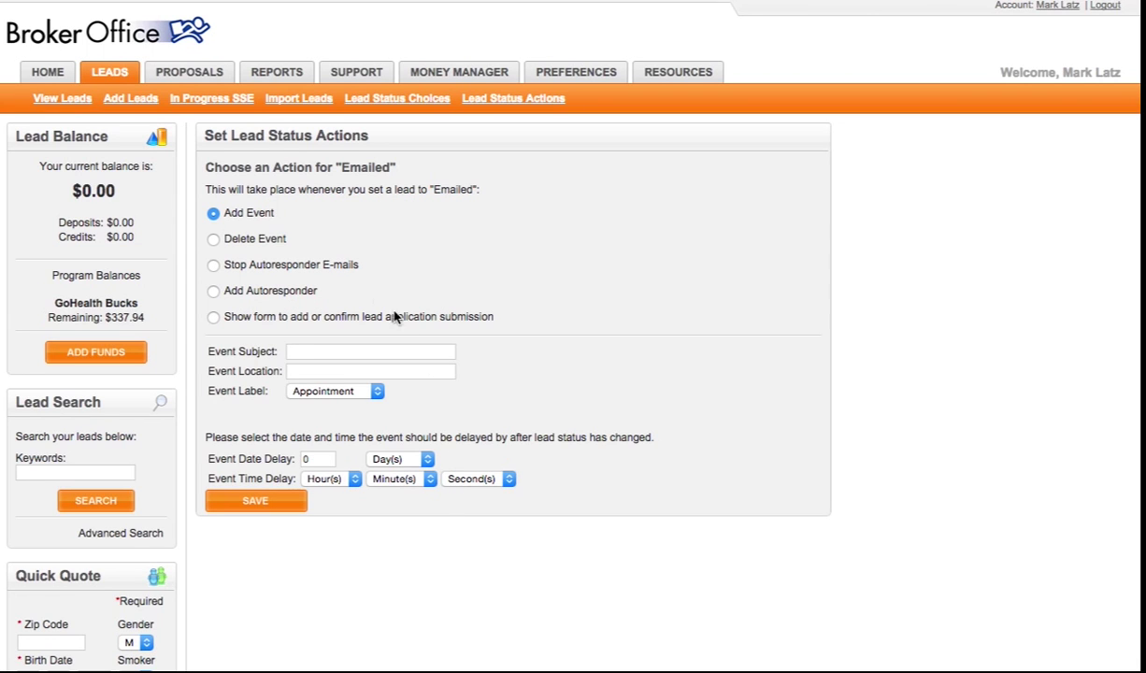
{"action": "left_click", "coordinate": [176, 72]}
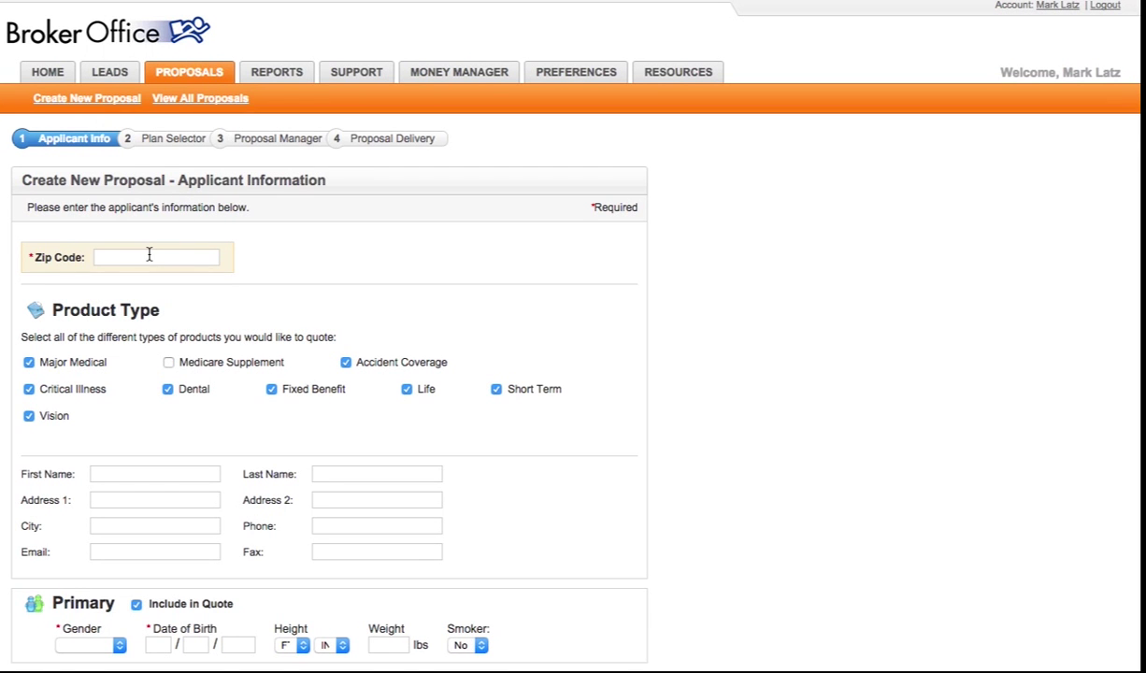
Enter zip code 60654 on the applicant form and submit it to retrieve quotes.
{"action": "scroll", "coordinate": [149, 254], "scroll_direction": "down", "scroll_amount": 3}
{"action": "scroll", "coordinate": [148, 255], "scroll_direction": "down", "scroll_amount": 1}
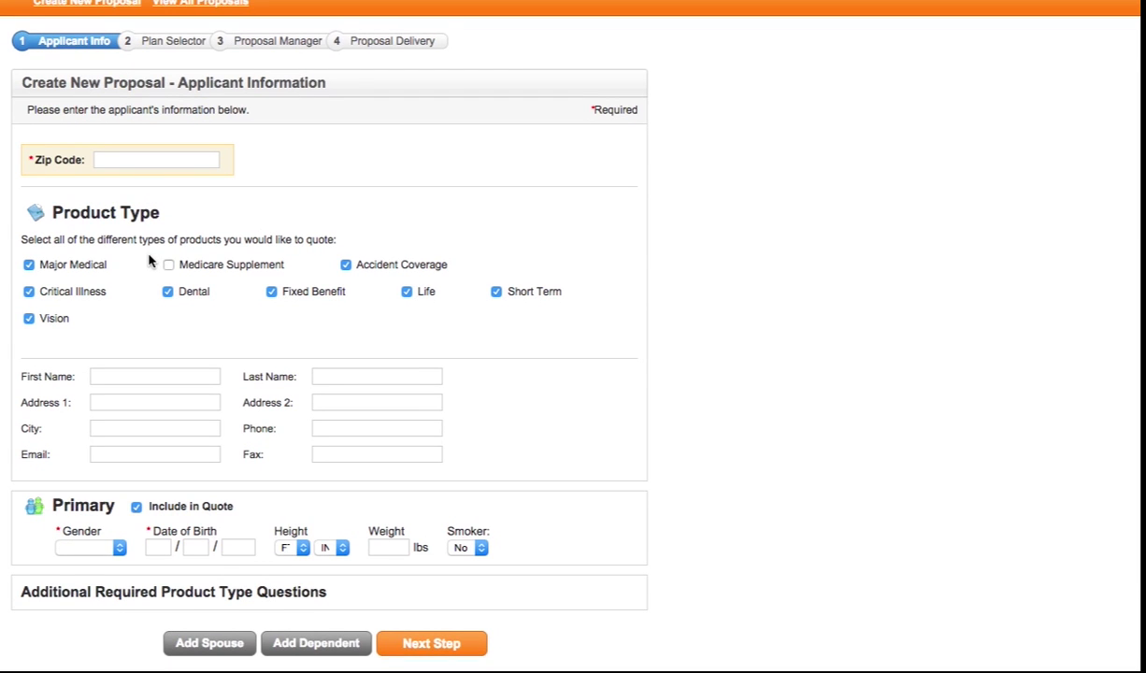
{"action": "scroll", "coordinate": [148, 261], "scroll_direction": "up", "scroll_amount": 2}
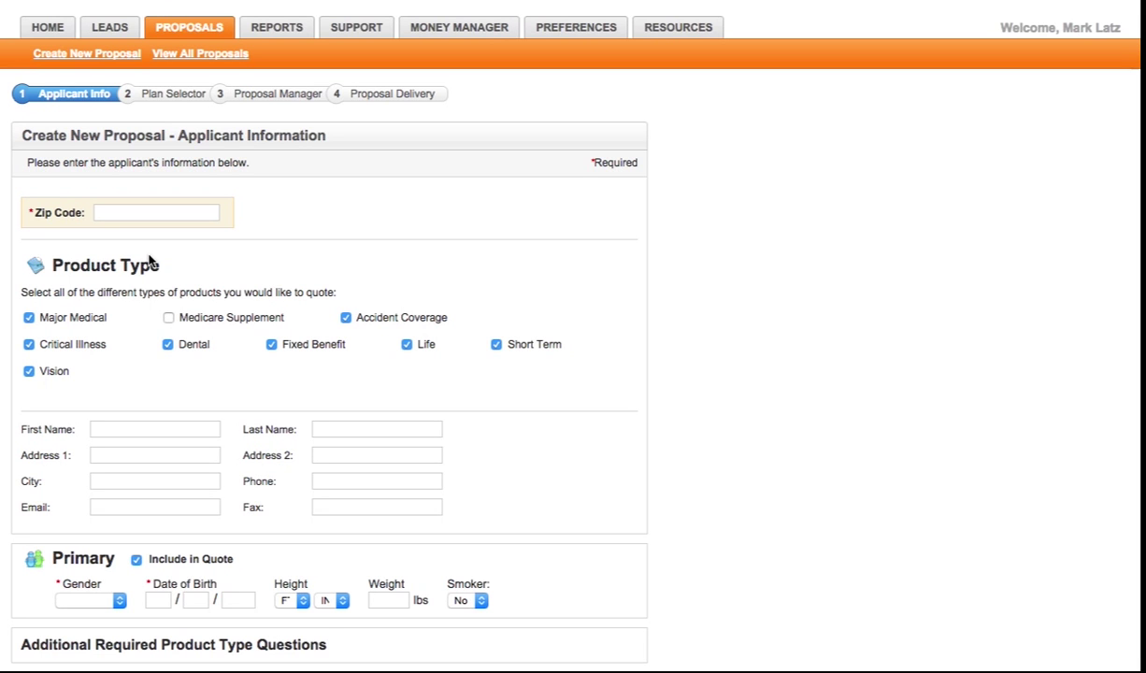
{"action": "scroll", "coordinate": [149, 261], "scroll_direction": "up", "scroll_amount": 2}
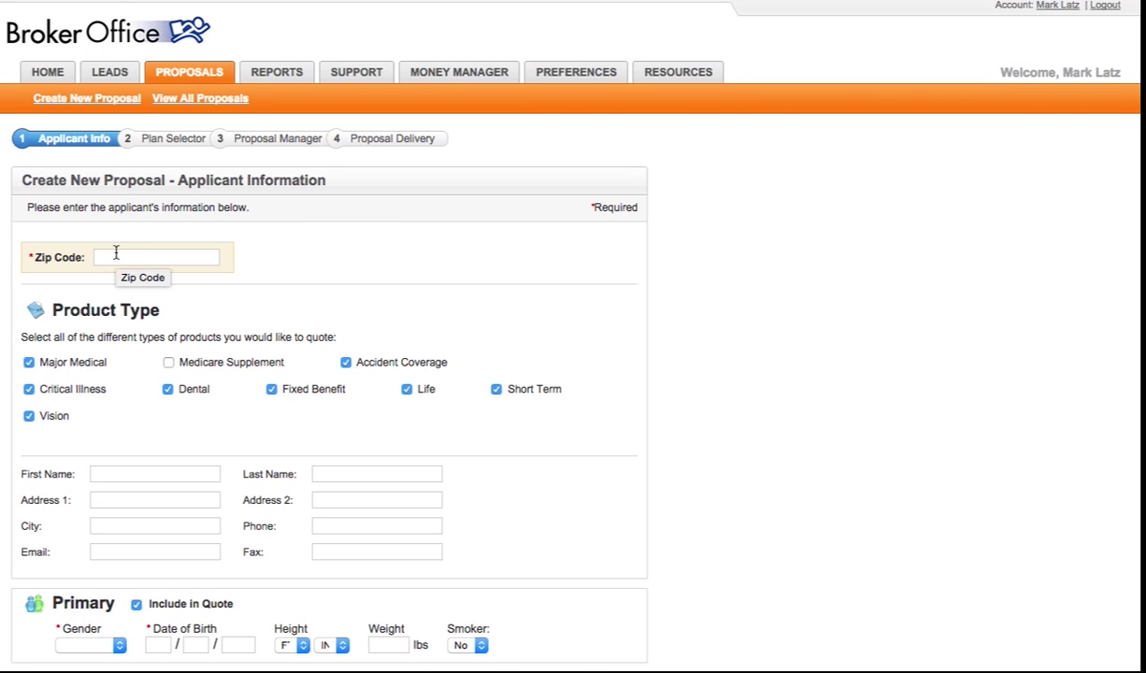
{"action": "scroll", "coordinate": [115, 264], "scroll_direction": "down", "scroll_amount": 4}
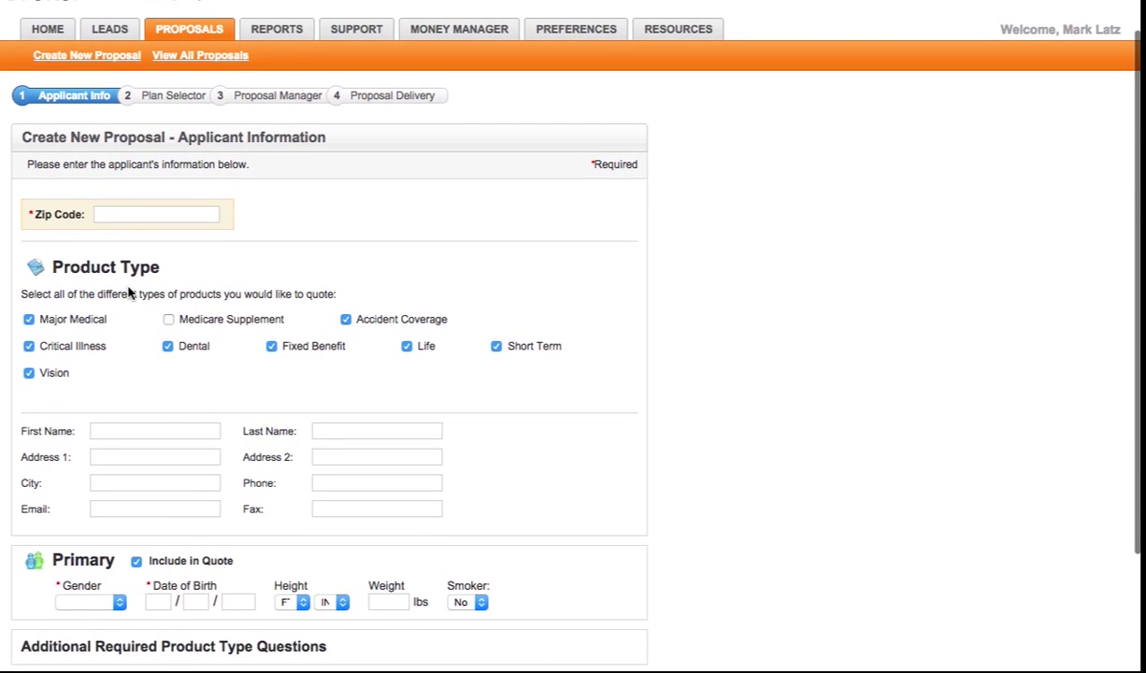
{"action": "left_click", "coordinate": [116, 170]}
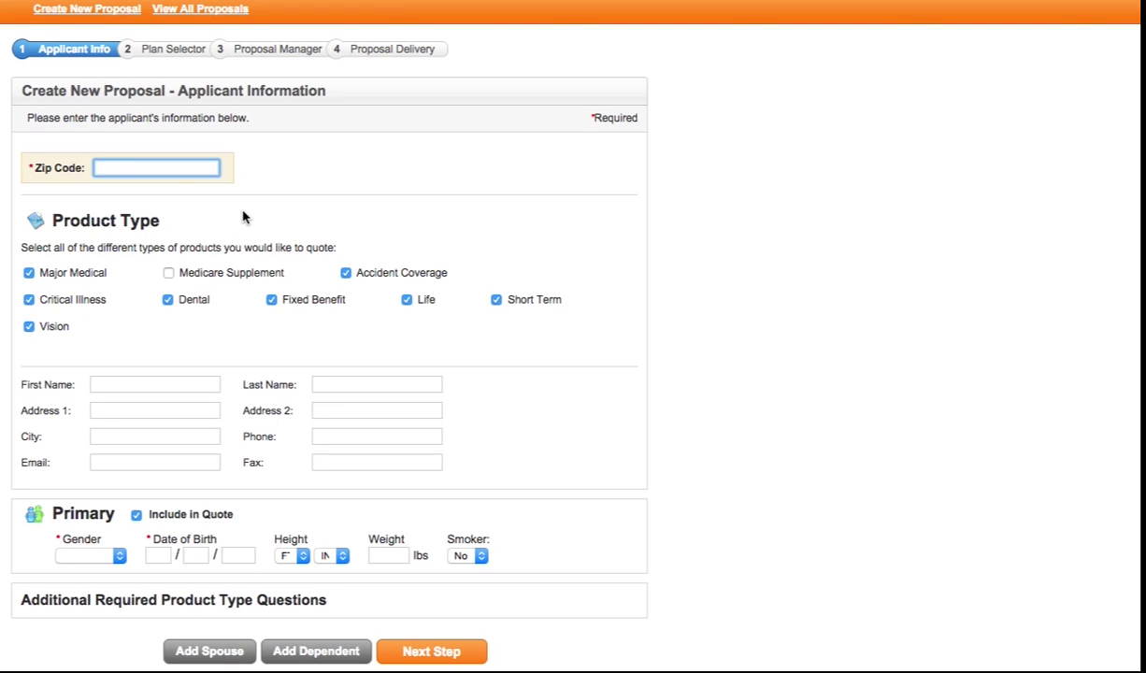
{"action": "type", "text": "6"}
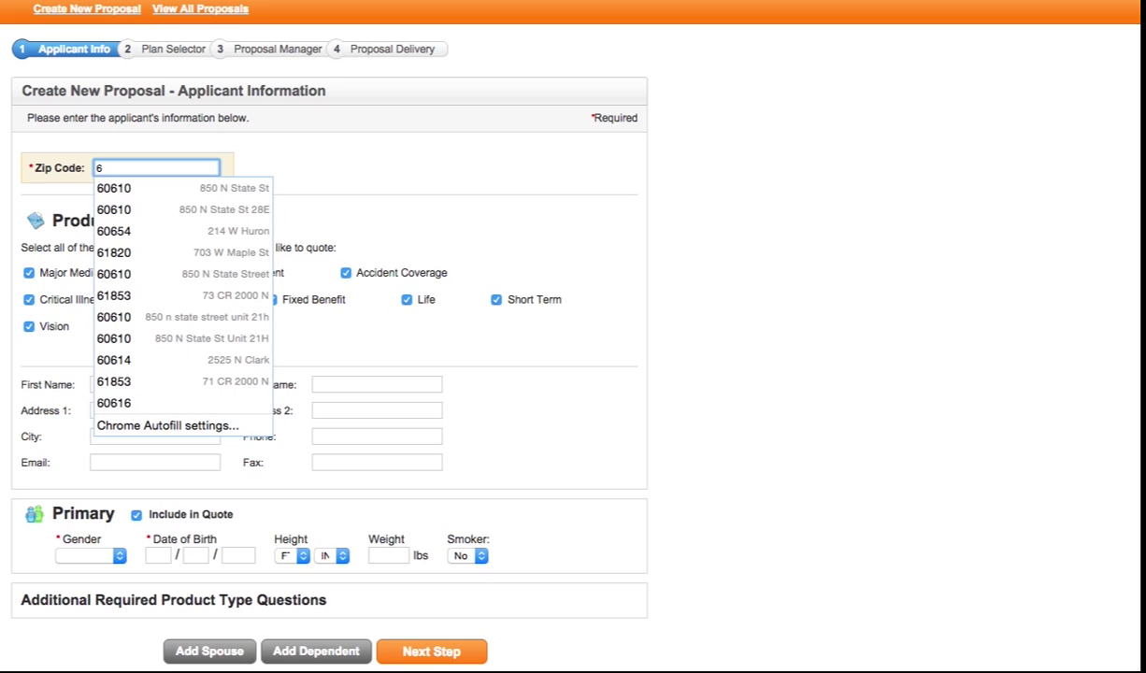
{"action": "type", "text": "0654"}
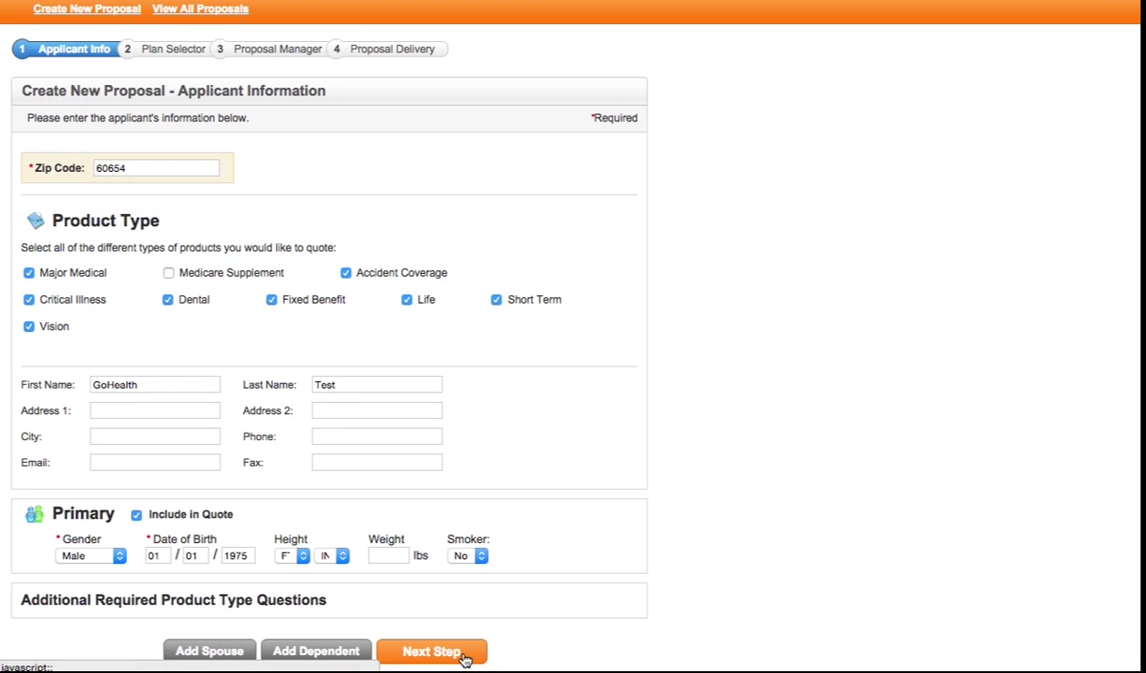
{"action": "left_click", "coordinate": [463, 654]}
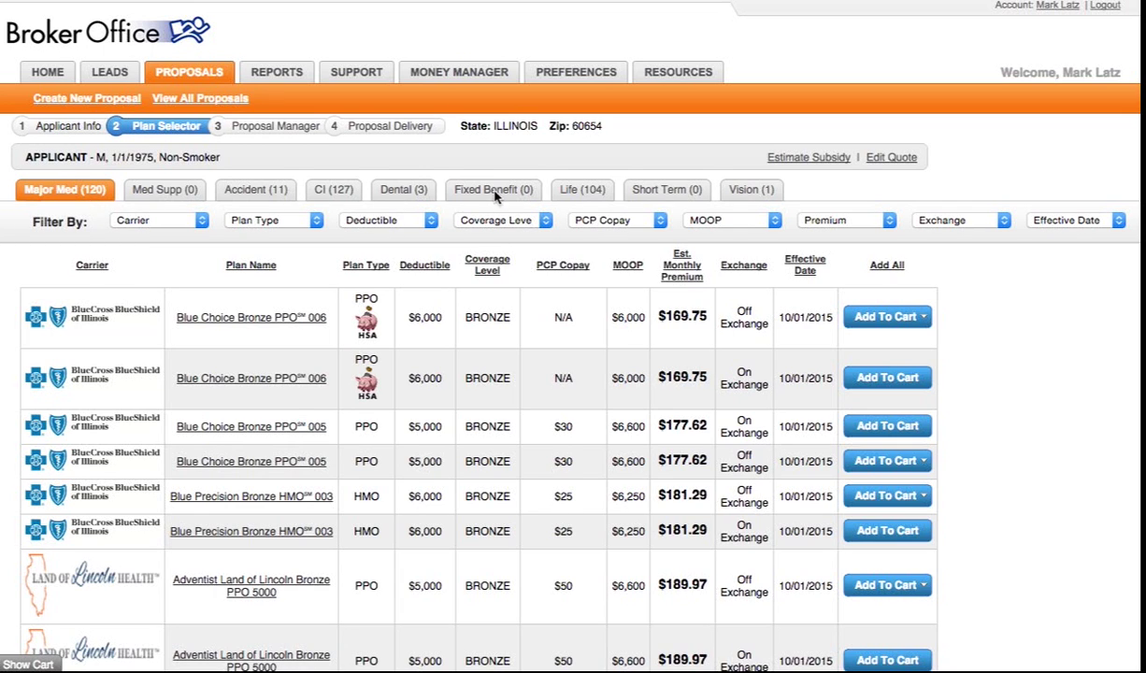
Scroll through the 120 Major Med quotes, cheapest Blue Choice Bronze PPO 006 at $169.75.
{"action": "scroll", "coordinate": [155, 272], "scroll_direction": "down", "scroll_amount": 3}
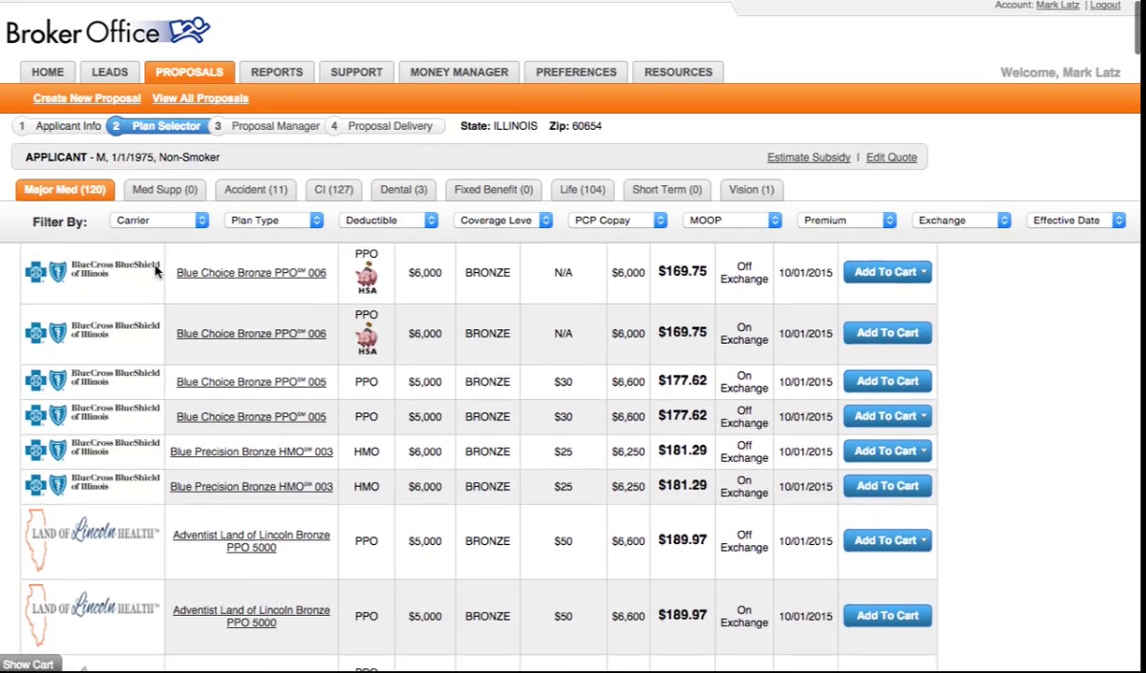
{"action": "scroll", "coordinate": [155, 266], "scroll_direction": "up", "scroll_amount": 3}
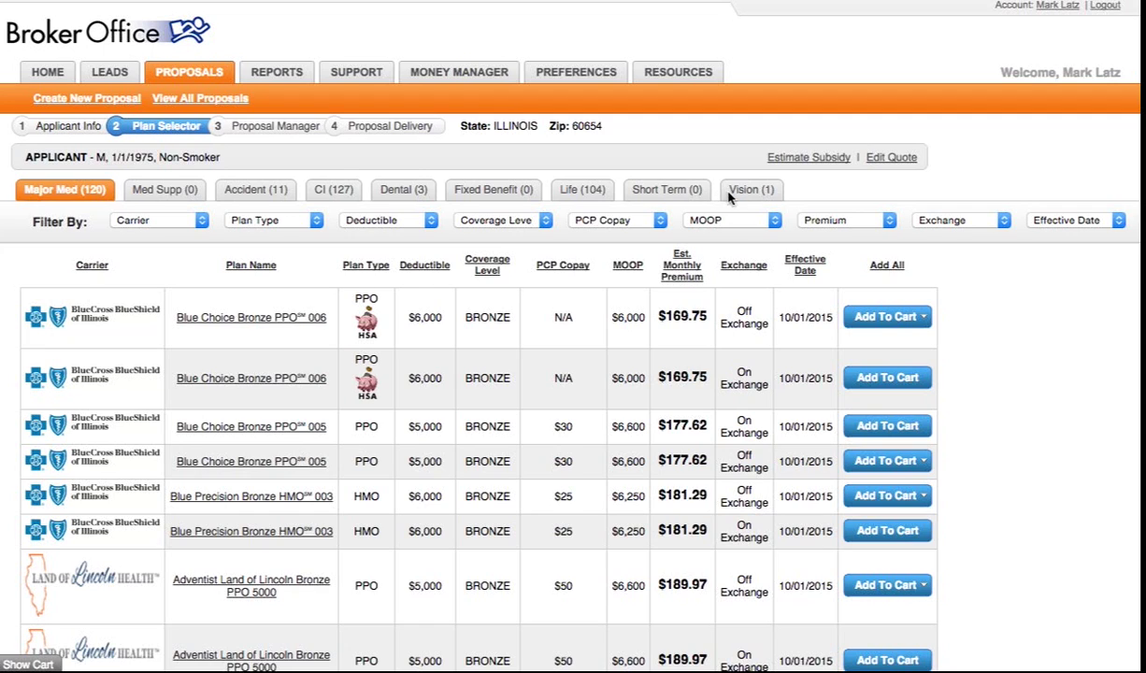
{"action": "scroll", "coordinate": [400, 277], "scroll_direction": "down", "scroll_amount": 1}
{"action": "scroll", "coordinate": [396, 277], "scroll_direction": "down", "scroll_amount": 5}
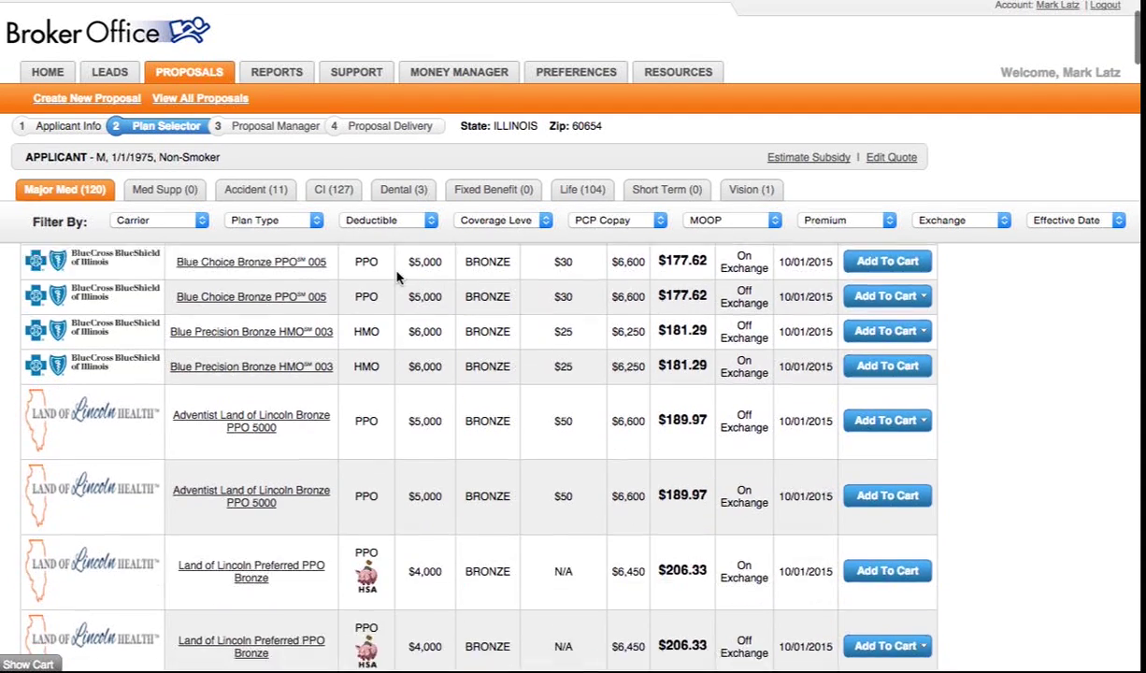
{"action": "scroll", "coordinate": [396, 277], "scroll_direction": "up", "scroll_amount": 4}
{"action": "scroll", "coordinate": [397, 276], "scroll_direction": "up", "scroll_amount": 2}
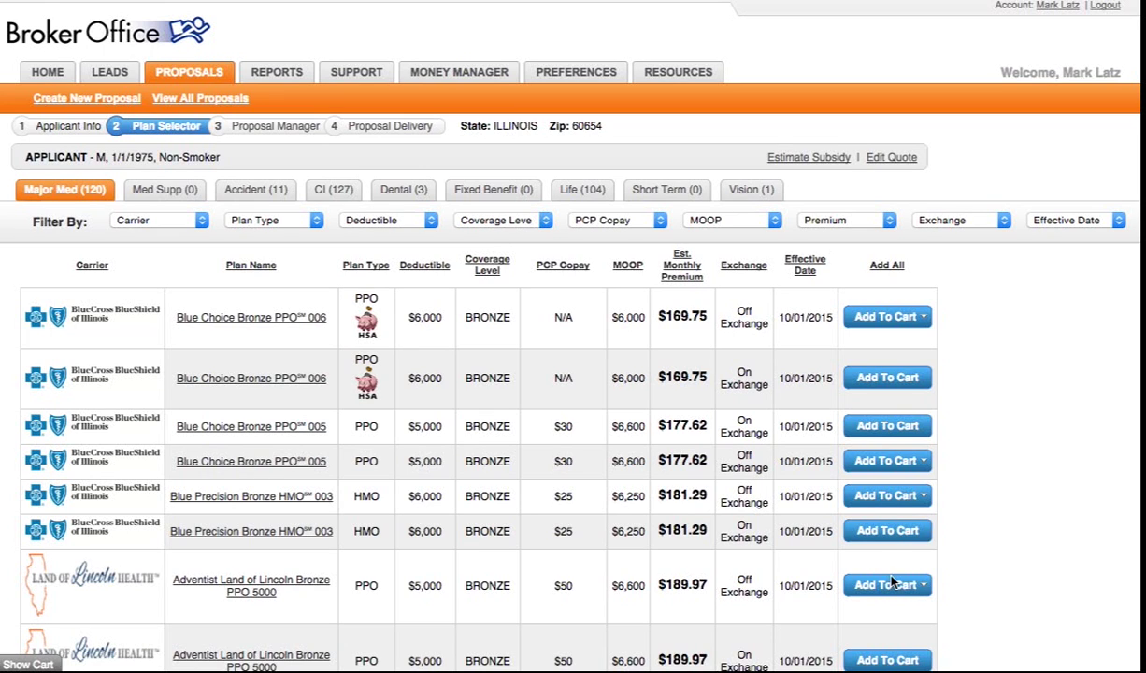
Add Blue Choice Bronze PPO 006, Blue Precision Bronze HMO 003 and Land of Lincoln Bronze PPO 5000 to the cart.
{"action": "left_click", "coordinate": [879, 378]}
{"action": "scroll", "coordinate": [880, 443], "scroll_direction": "down", "scroll_amount": 2}
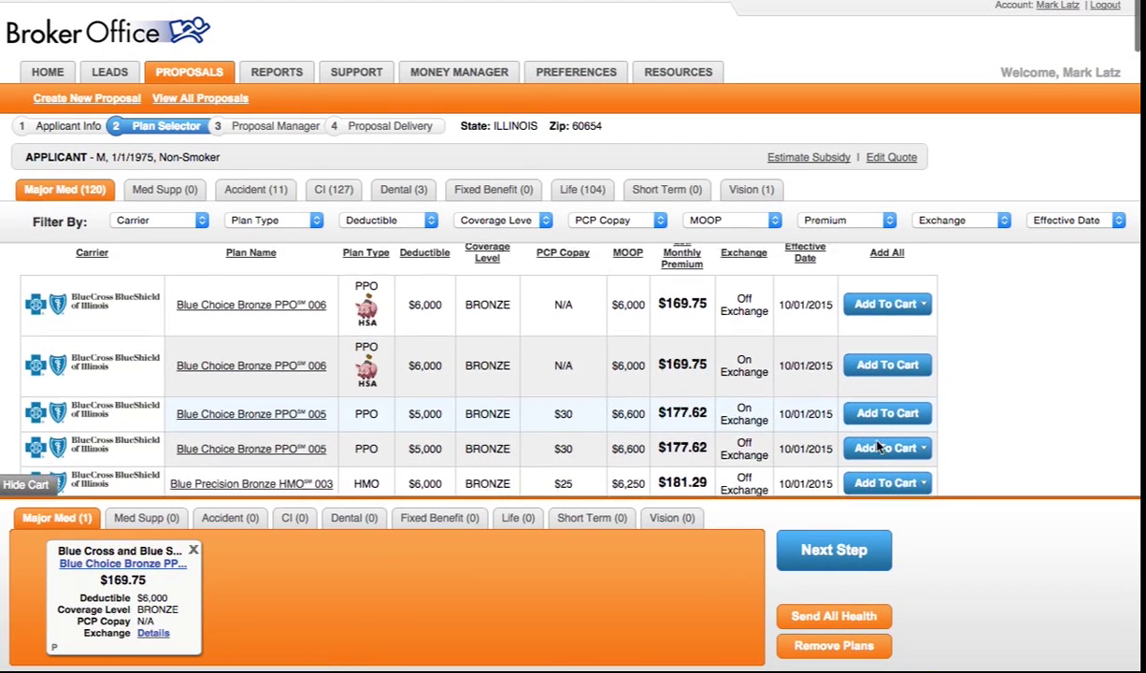
{"action": "scroll", "coordinate": [879, 448], "scroll_direction": "down", "scroll_amount": 2}
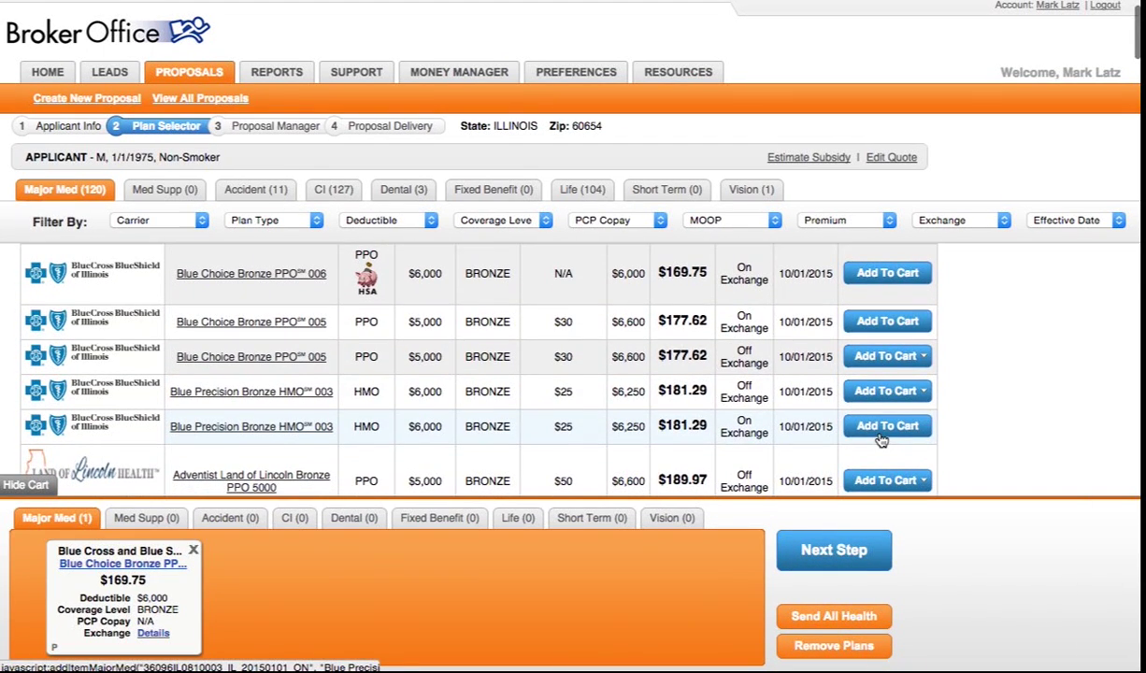
{"action": "left_click", "coordinate": [880, 436]}
{"action": "scroll", "coordinate": [881, 439], "scroll_direction": "down", "scroll_amount": 4}
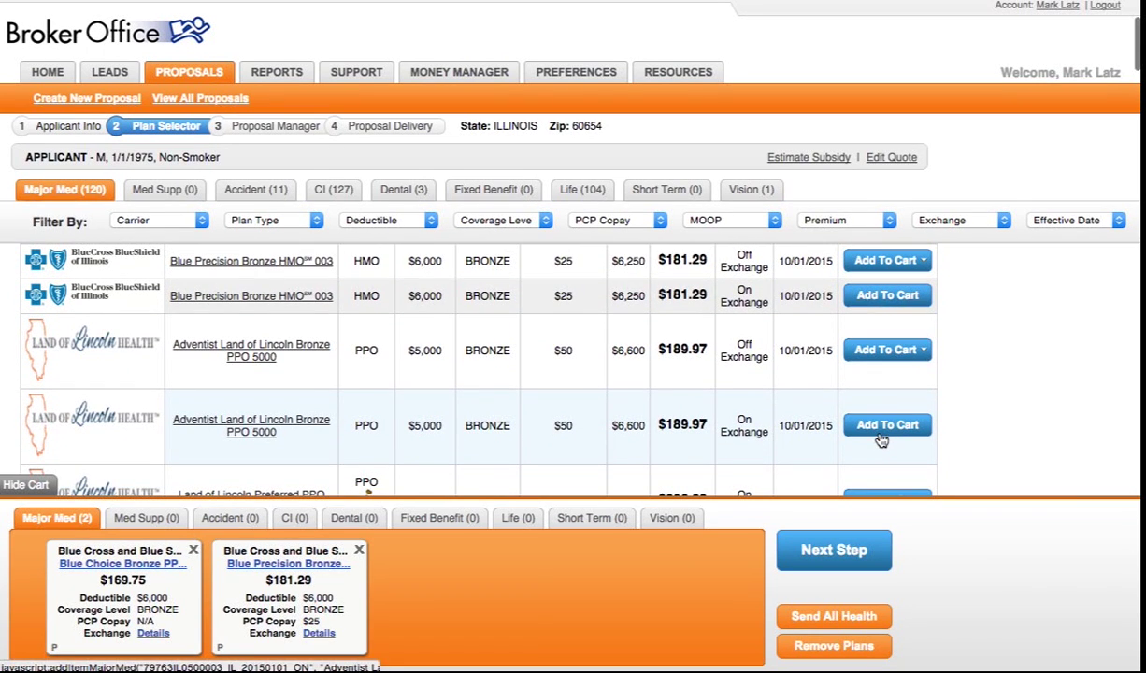
{"action": "left_click", "coordinate": [880, 436]}
Add the Level 2 - 24 Hour Accident and Assurity Critical Illness plans, then create Option 1.
{"action": "left_click", "coordinate": [269, 192]}
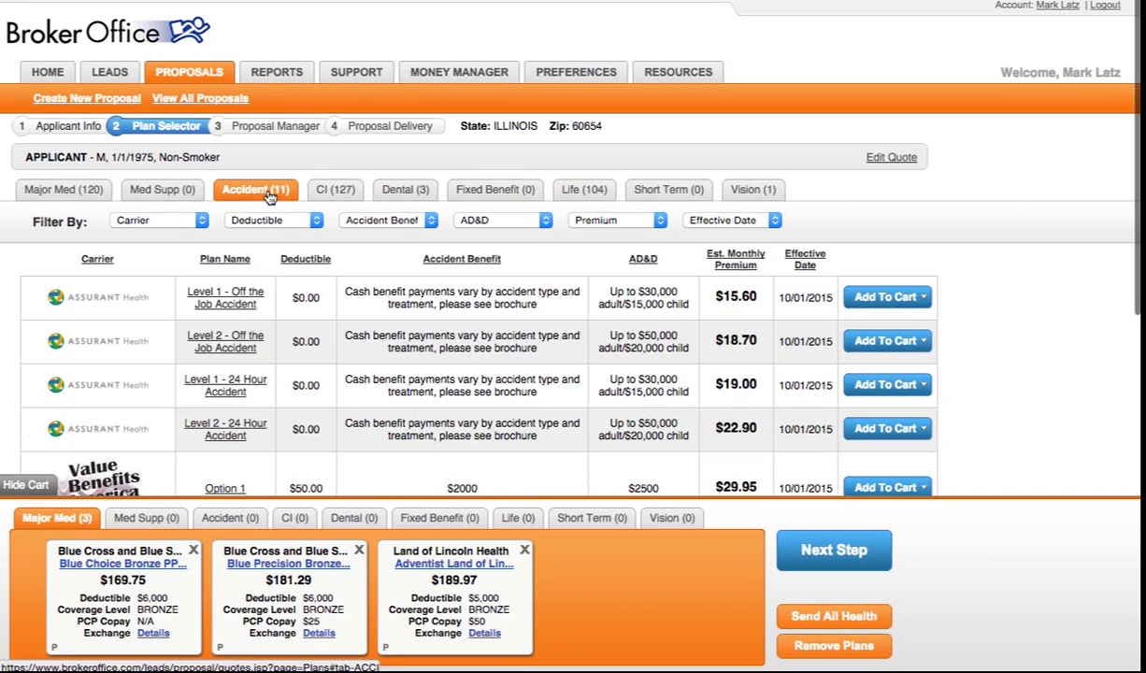
{"action": "mouse_move", "coordinate": [852, 426]}
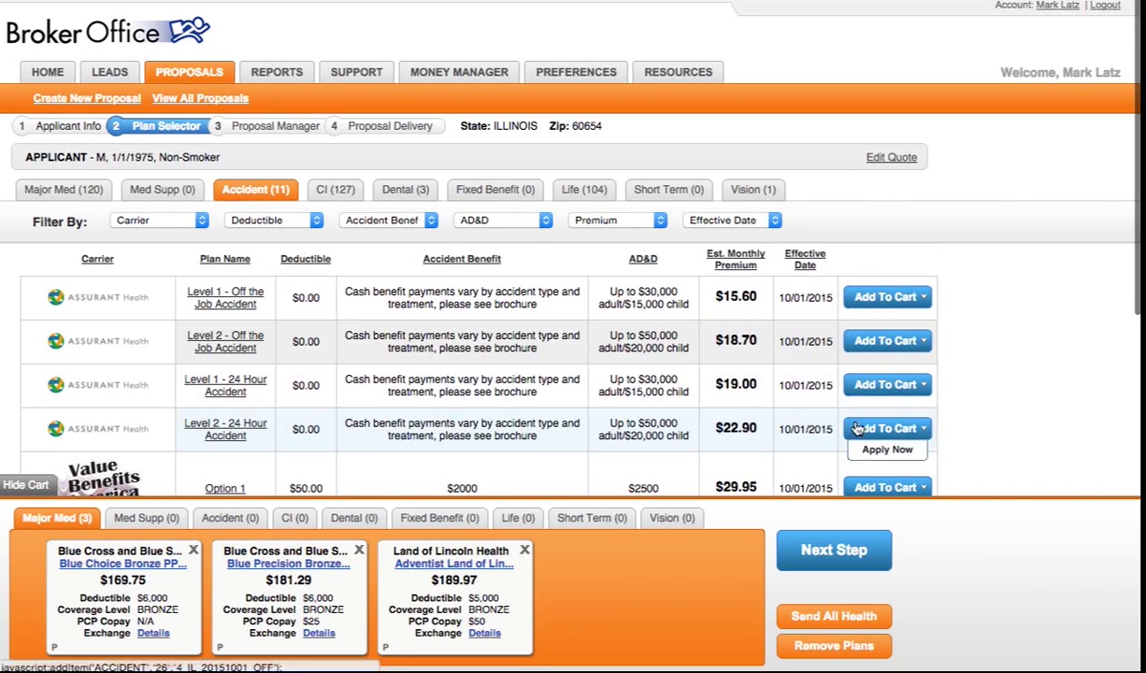
{"action": "left_click", "coordinate": [888, 450]}
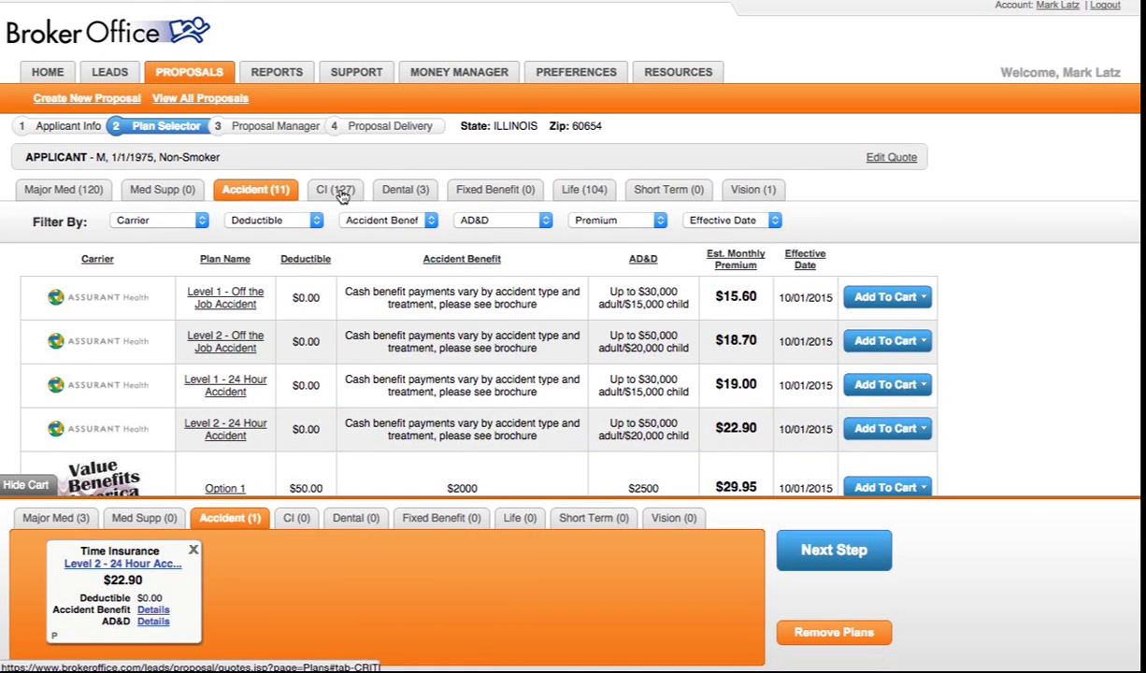
{"action": "left_click", "coordinate": [342, 191]}
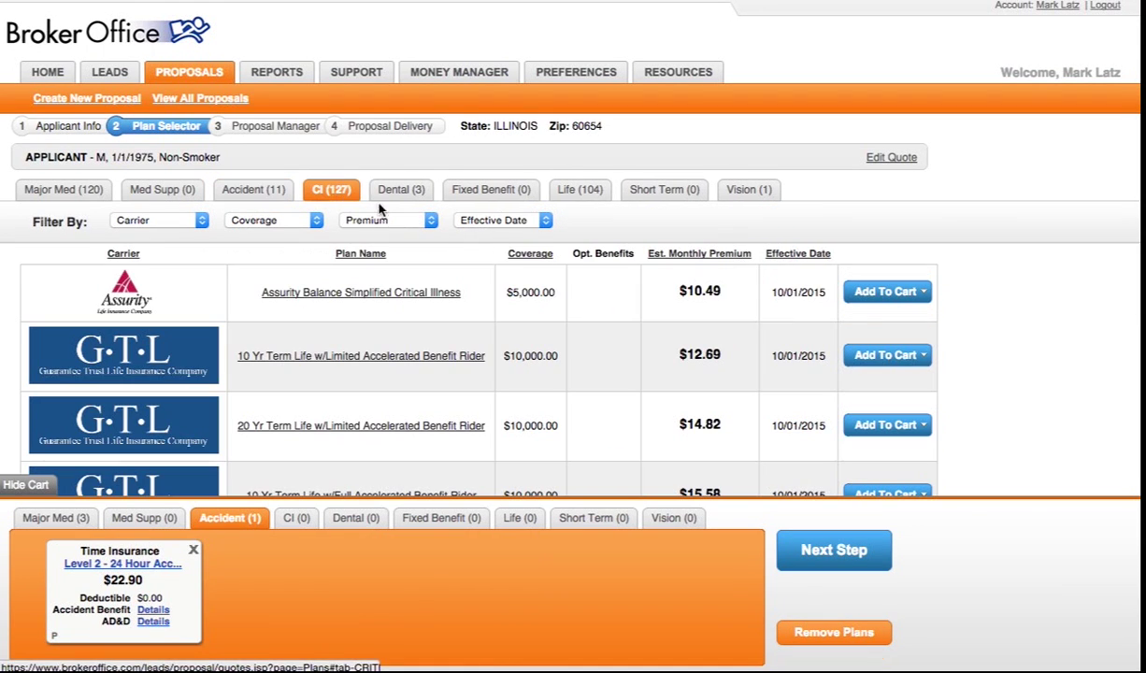
{"action": "left_click", "coordinate": [866, 296]}
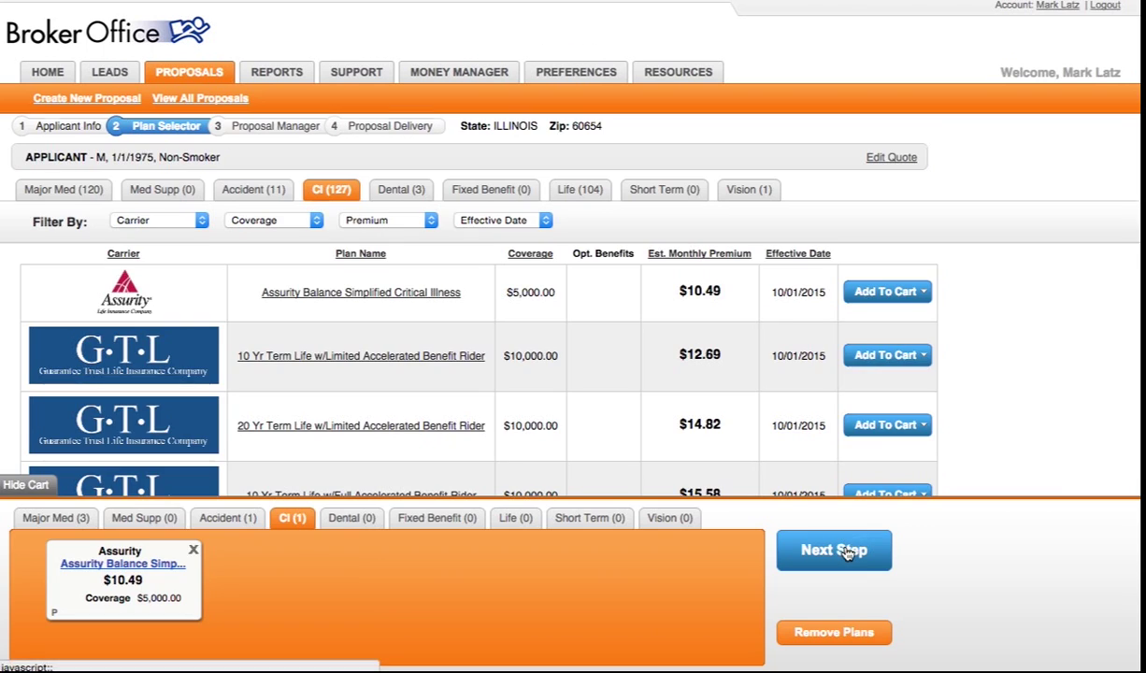
{"action": "left_click", "coordinate": [846, 553]}
{"action": "left_click", "coordinate": [241, 184]}
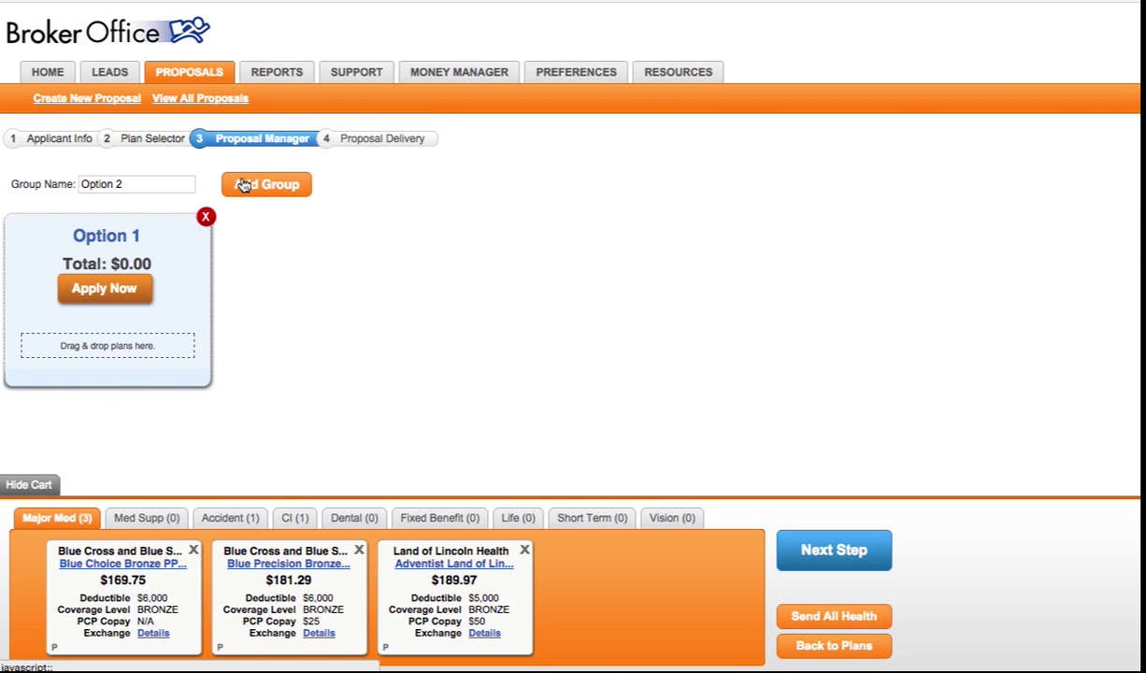
Create Options 2 and 3 and place one bronze medical plan in each option.
{"action": "left_click", "coordinate": [241, 184]}
{"action": "left_click", "coordinate": [241, 184]}
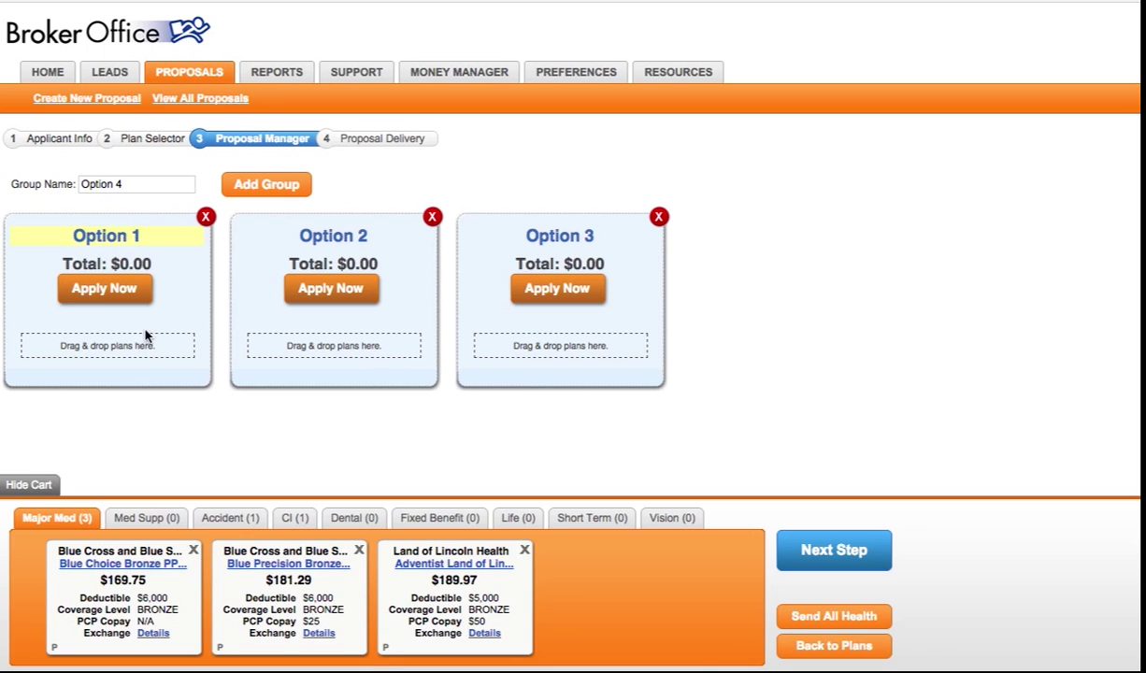
{"action": "left_click_drag", "start_coordinate": [150, 561], "coordinate": [153, 355]}
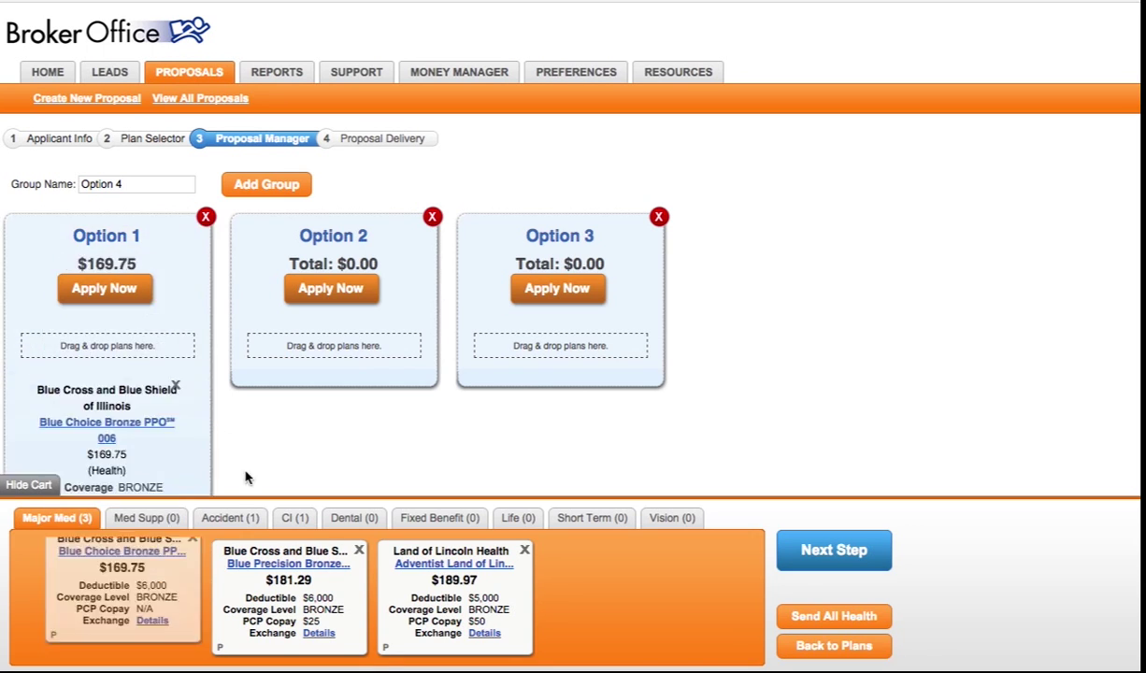
{"action": "left_click_drag", "start_coordinate": [271, 575], "coordinate": [317, 371]}
{"action": "left_click_drag", "start_coordinate": [425, 554], "coordinate": [519, 327]}
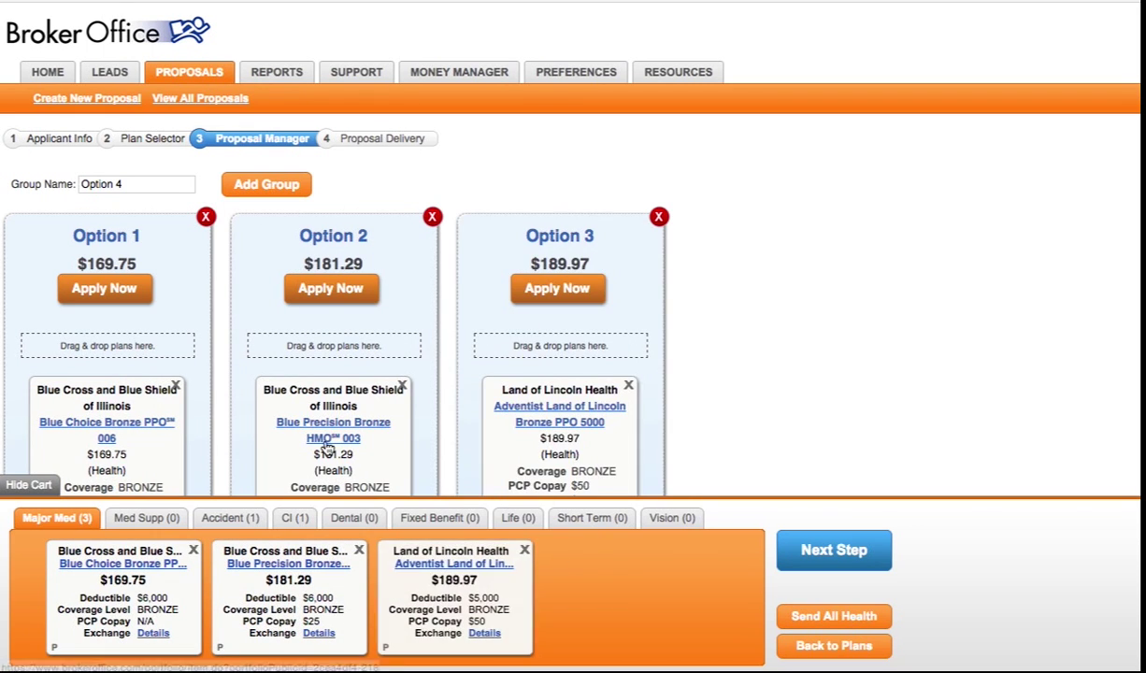
Add the accident plan and the Assurity critical illness plan to all three options.
{"action": "left_click", "coordinate": [230, 517]}
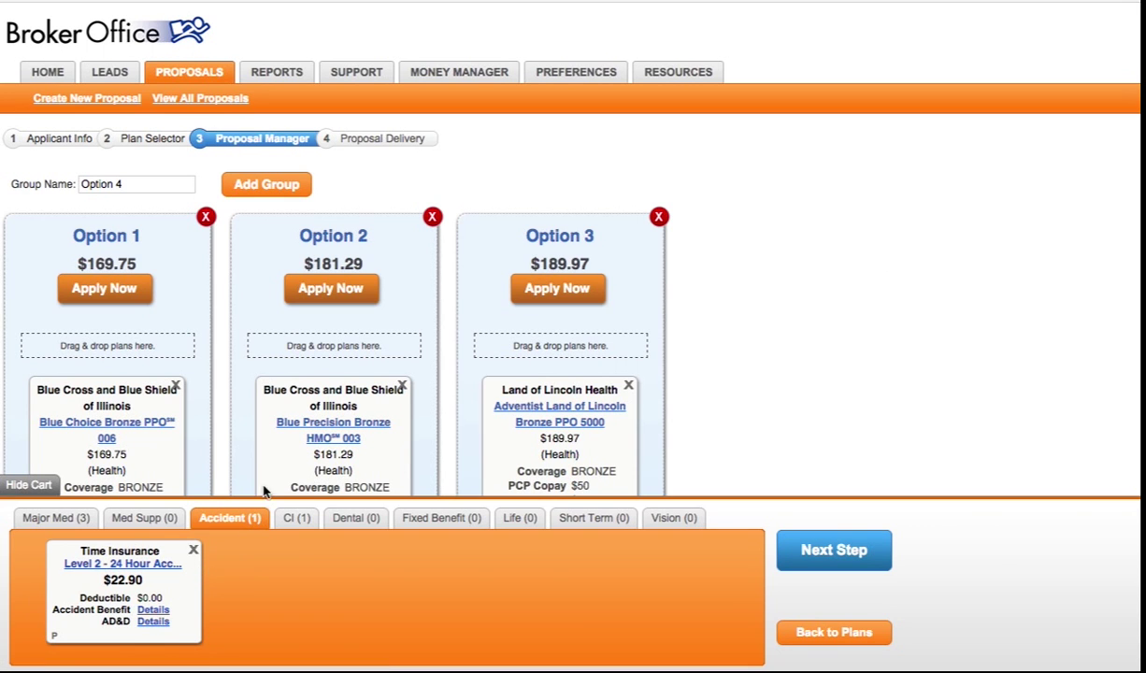
{"action": "scroll", "coordinate": [271, 443], "scroll_direction": "down", "scroll_amount": 3}
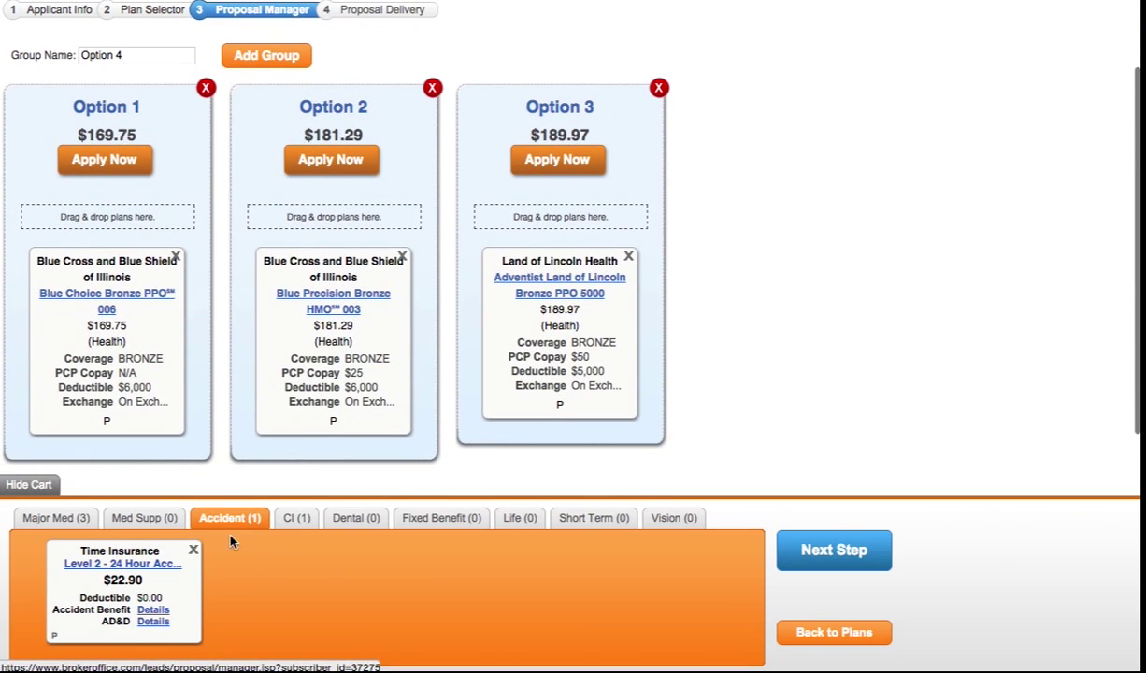
{"action": "left_click_drag", "start_coordinate": [159, 548], "coordinate": [142, 480]}
{"action": "scroll", "coordinate": [142, 480], "scroll_direction": "up", "scroll_amount": 1}
{"action": "left_click_drag", "start_coordinate": [119, 578], "coordinate": [300, 359]}
{"action": "left_click_drag", "start_coordinate": [124, 576], "coordinate": [511, 247]}
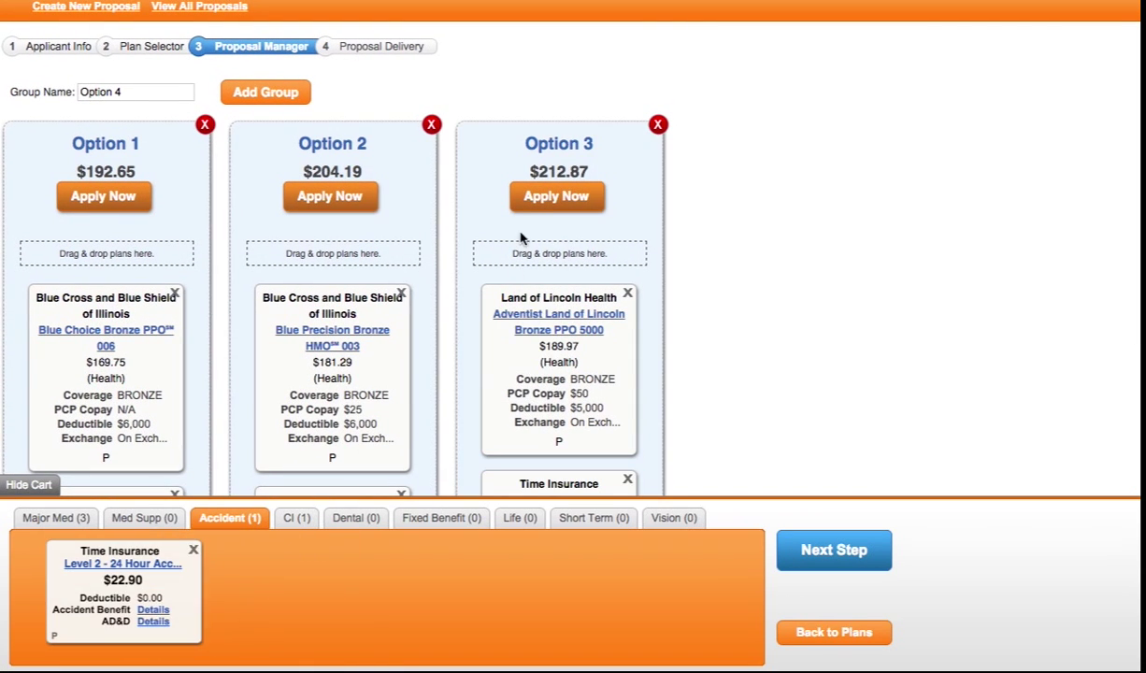
{"action": "left_click", "coordinate": [299, 518]}
{"action": "left_click_drag", "start_coordinate": [170, 595], "coordinate": [540, 320]}
{"action": "scroll", "coordinate": [404, 325], "scroll_direction": "down", "scroll_amount": 5}
{"action": "scroll", "coordinate": [199, 227], "scroll_direction": "up", "scroll_amount": 6}
Rename Option 1 to 'Test'.
{"action": "left_click", "coordinate": [93, 171]}
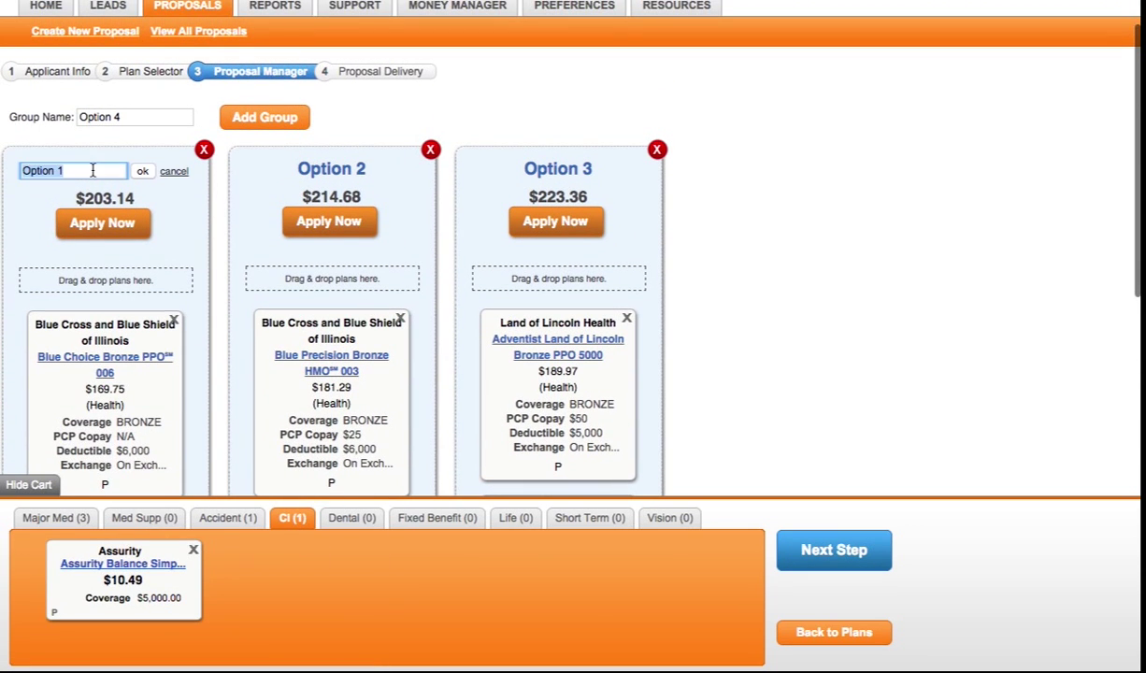
{"action": "type", "text": "Test"}
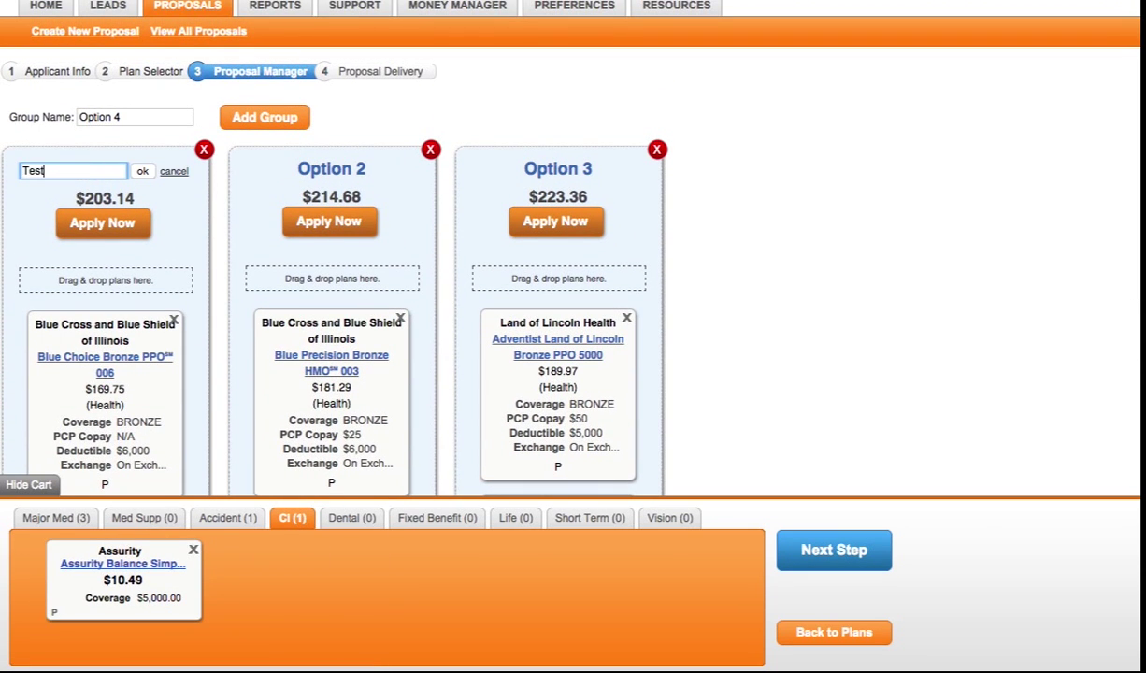
{"action": "left_click", "coordinate": [141, 173]}
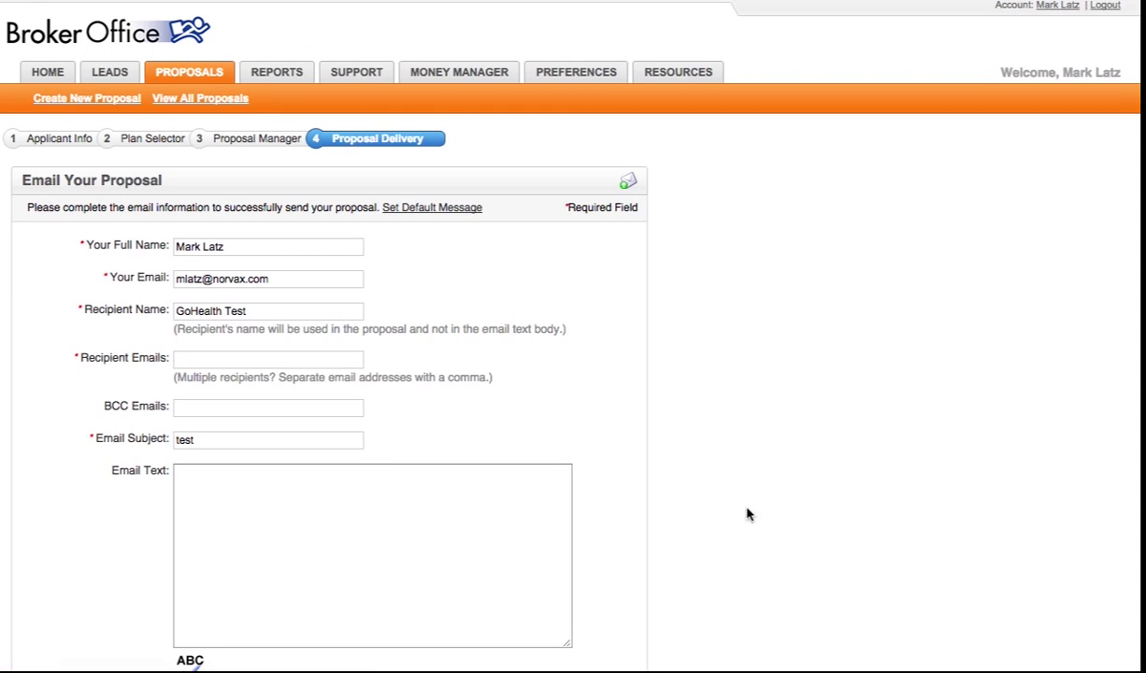
Enter the recipient's e-mail address and send the proposal to the lead.
{"action": "scroll", "coordinate": [453, 374], "scroll_direction": "down", "scroll_amount": 1}
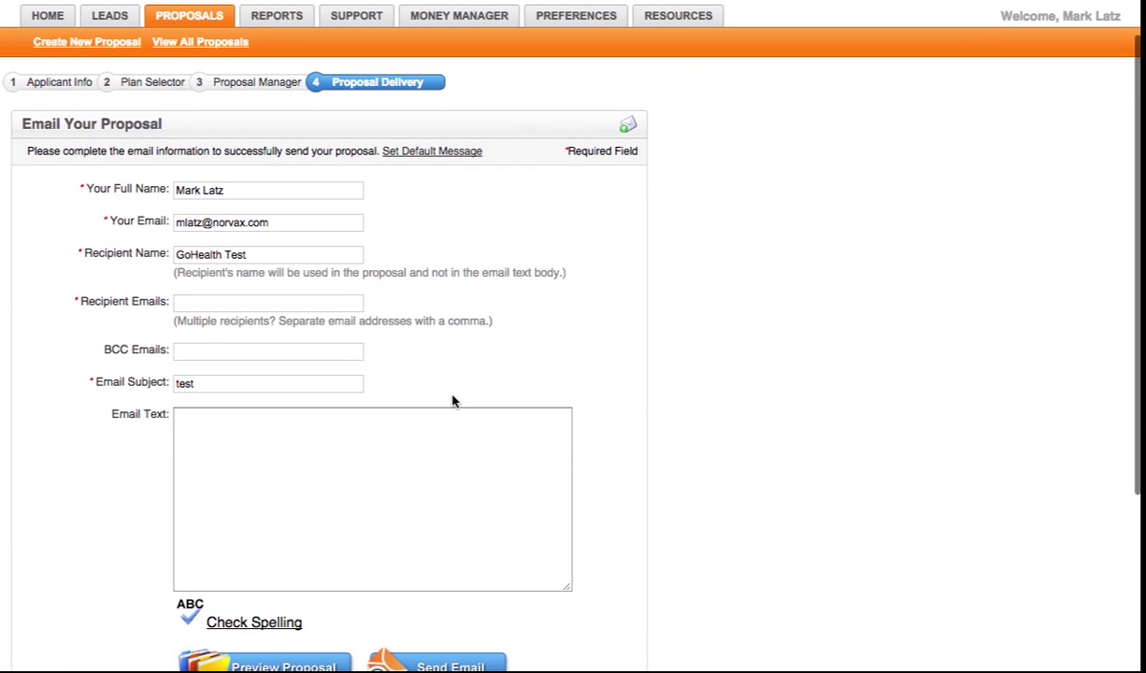
{"action": "scroll", "coordinate": [453, 402], "scroll_direction": "down", "scroll_amount": 1}
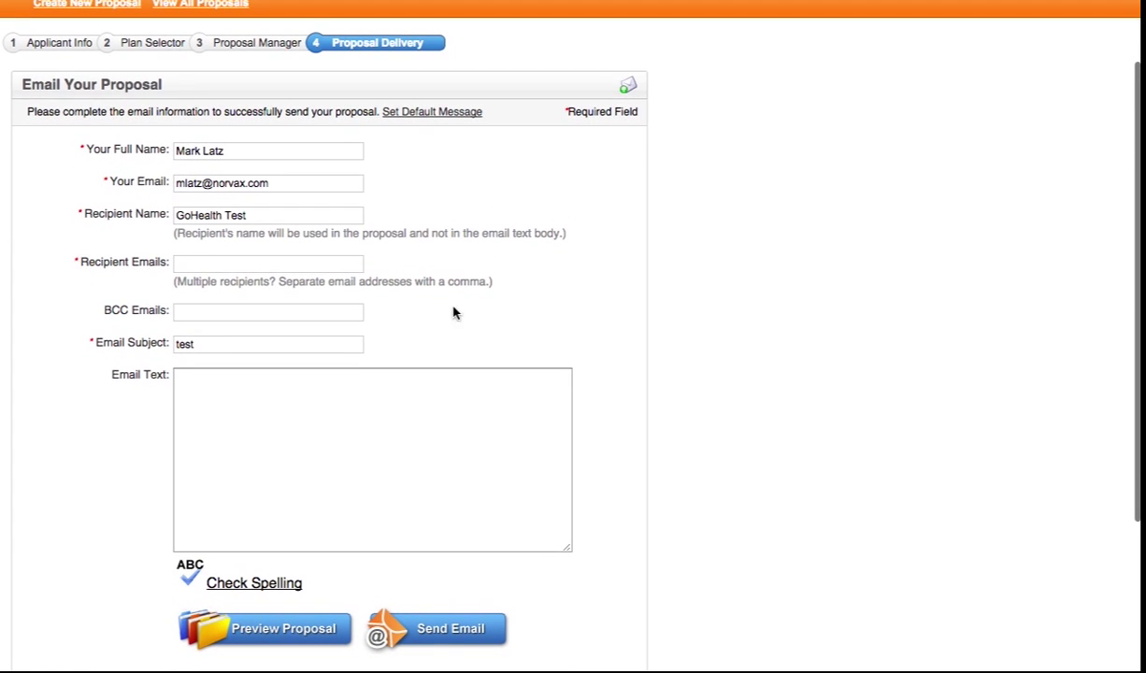
{"action": "left_click", "coordinate": [429, 113]}
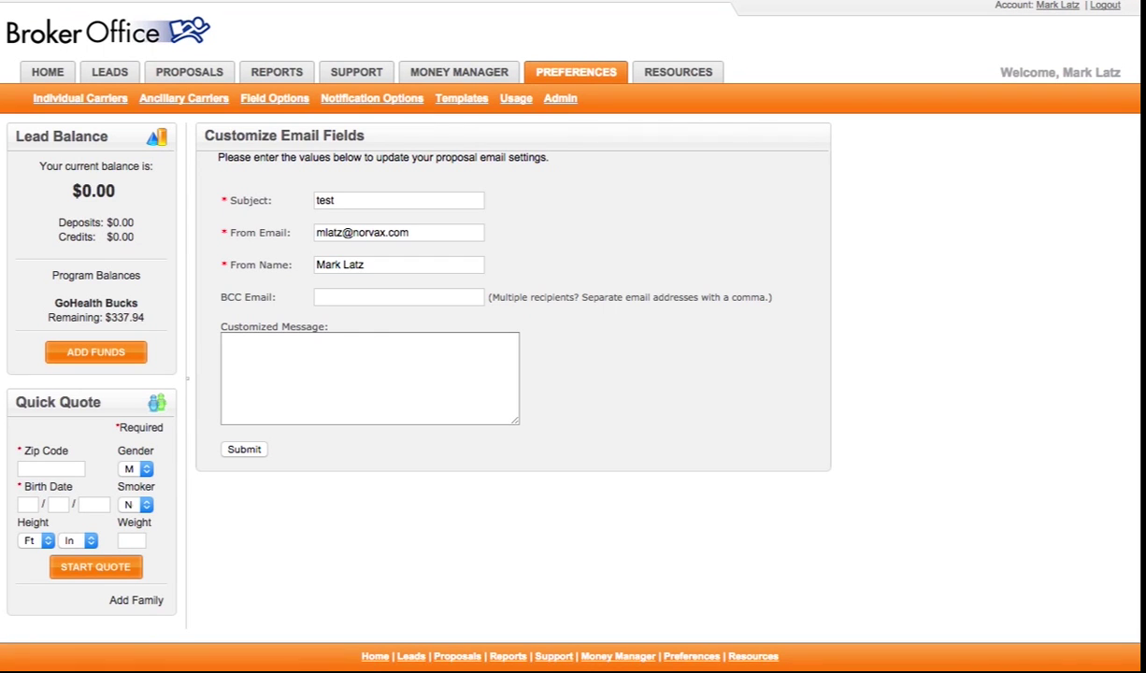
{"action": "left_click", "coordinate": [19, 1]}
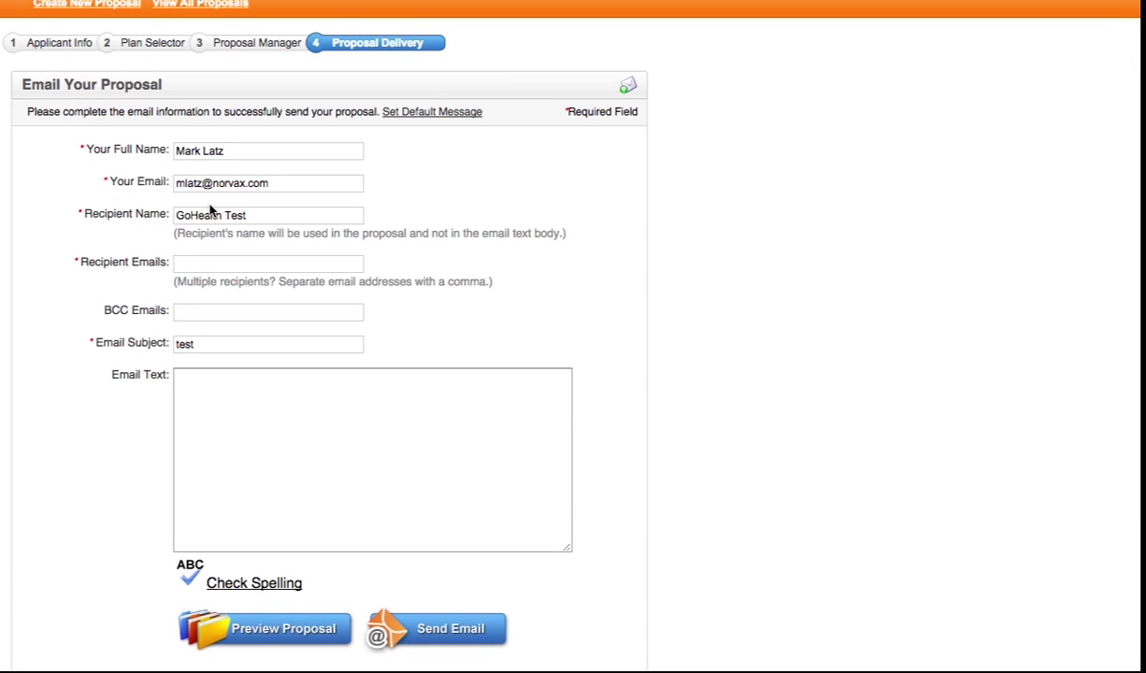
{"action": "left_click", "coordinate": [201, 261]}
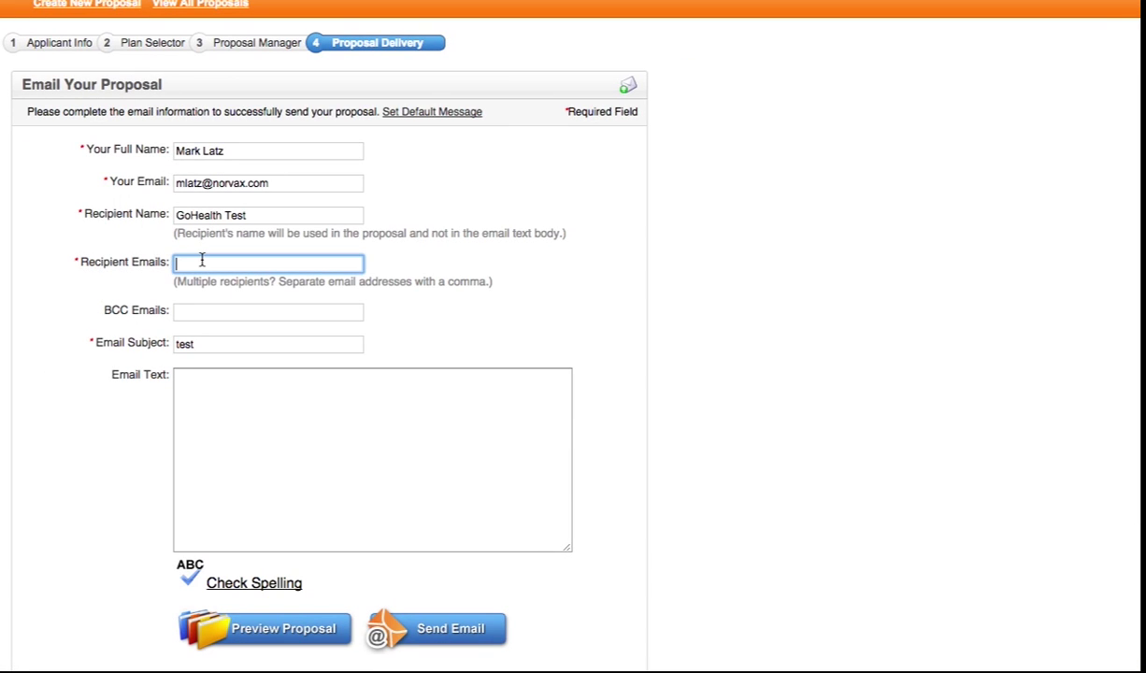
{"action": "type", "text": "test@test.com"}
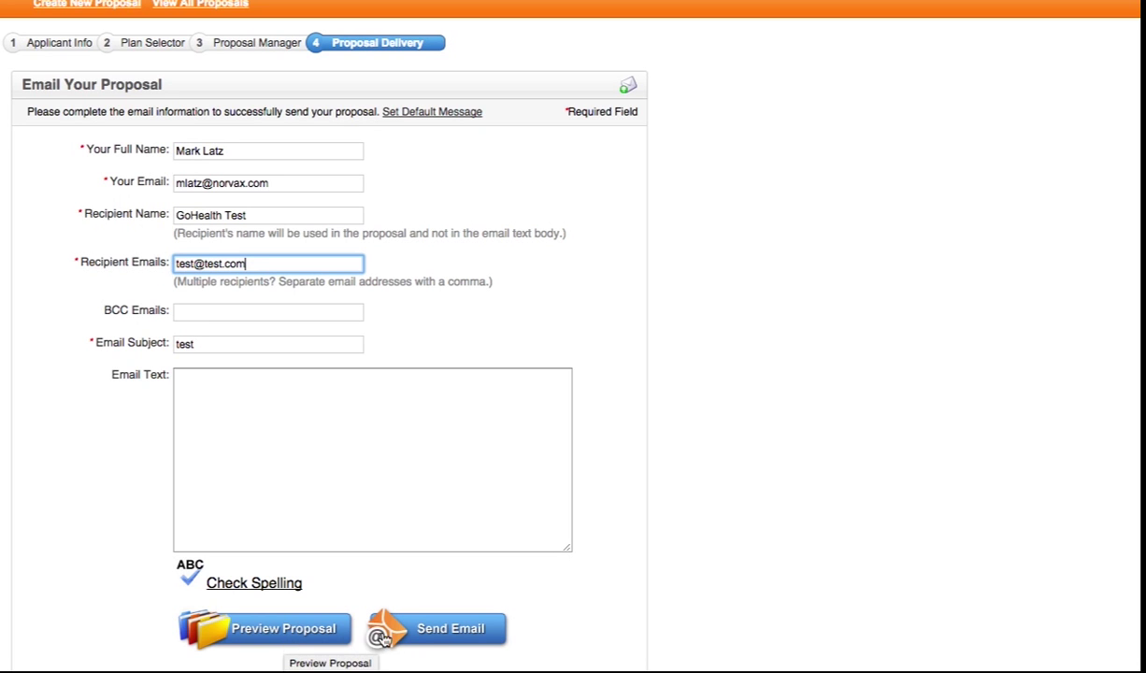
{"action": "left_click", "coordinate": [421, 639]}
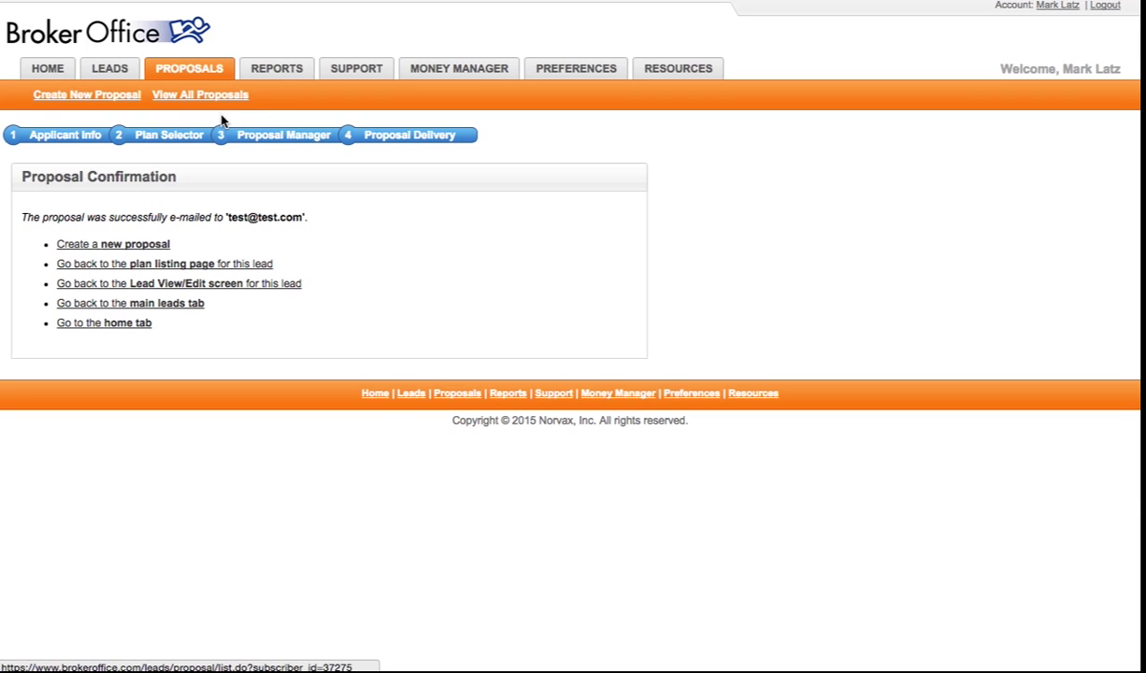
Return to the lead's details page and review the proposal-created note in Notes History.
{"action": "left_click", "coordinate": [140, 285]}
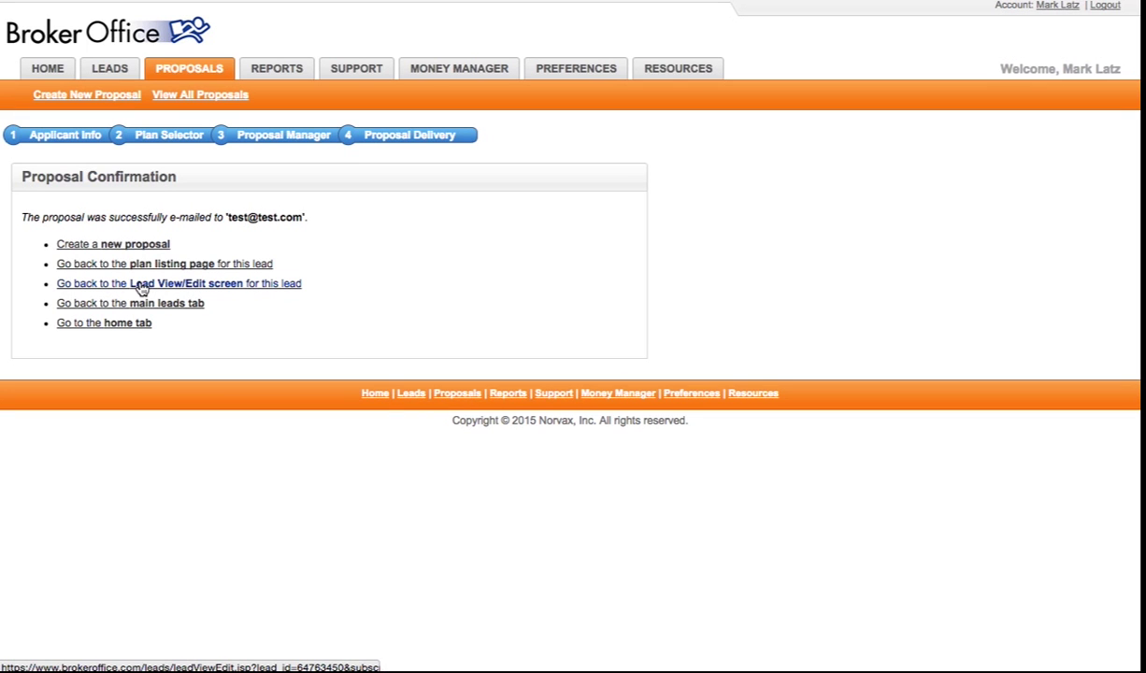
{"action": "scroll", "coordinate": [383, 354], "scroll_direction": "down", "scroll_amount": 5}
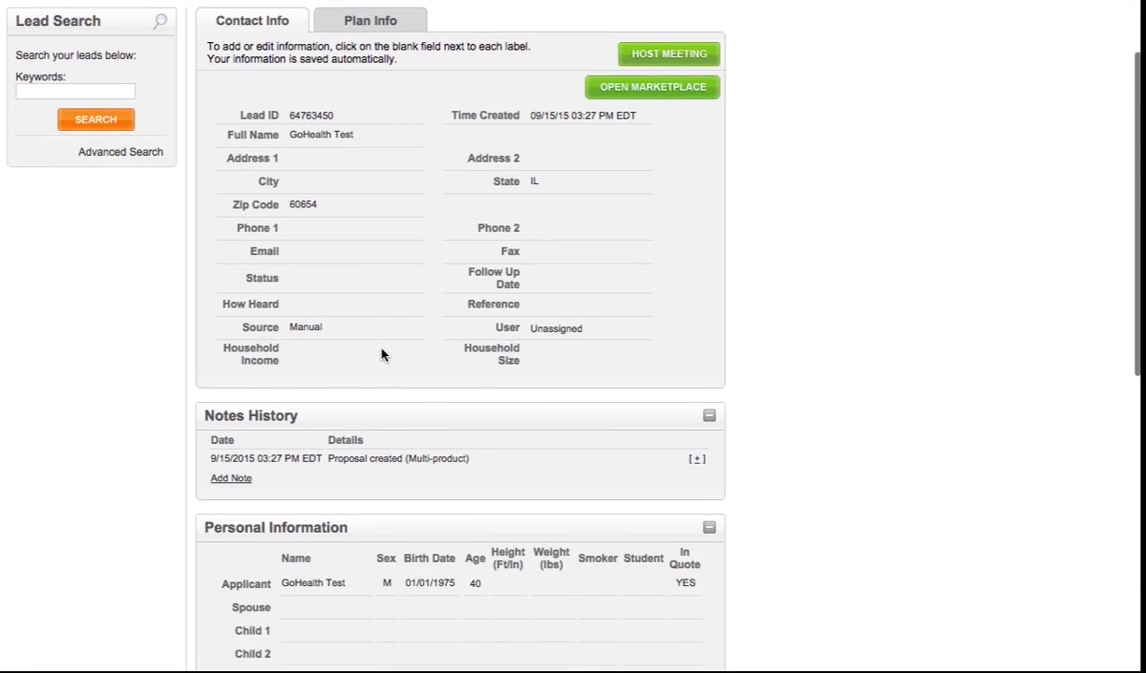
{"action": "left_click_drag", "start_coordinate": [383, 350], "coordinate": [332, 360]}
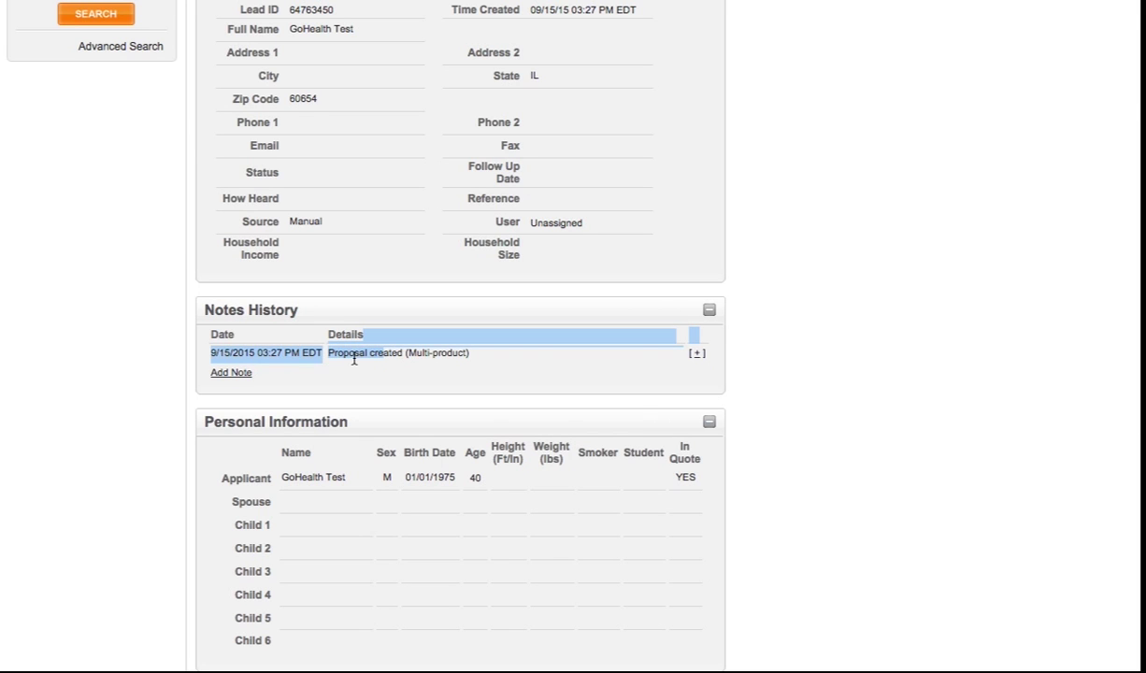
{"action": "left_click", "coordinate": [354, 360]}
{"action": "scroll", "coordinate": [355, 360], "scroll_direction": "down", "scroll_amount": 7}
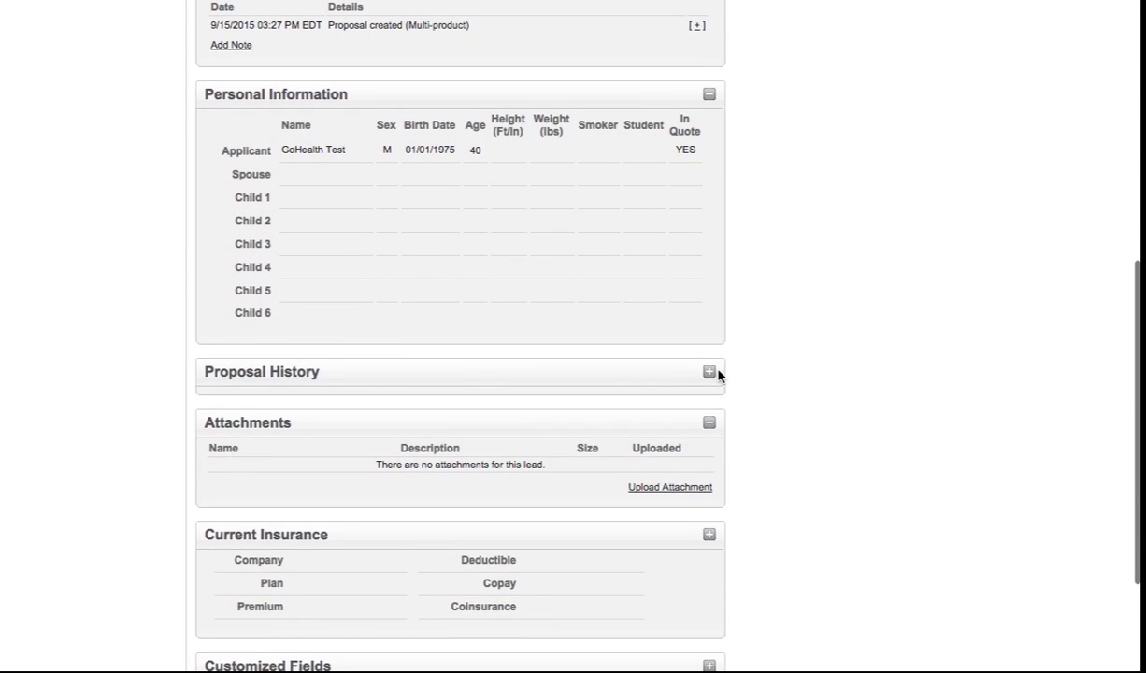
Open the e-mailed Multi-product proposal from Proposal History, close it, then go to Reports.
{"action": "left_click", "coordinate": [709, 374]}
{"action": "left_click", "coordinate": [613, 412]}
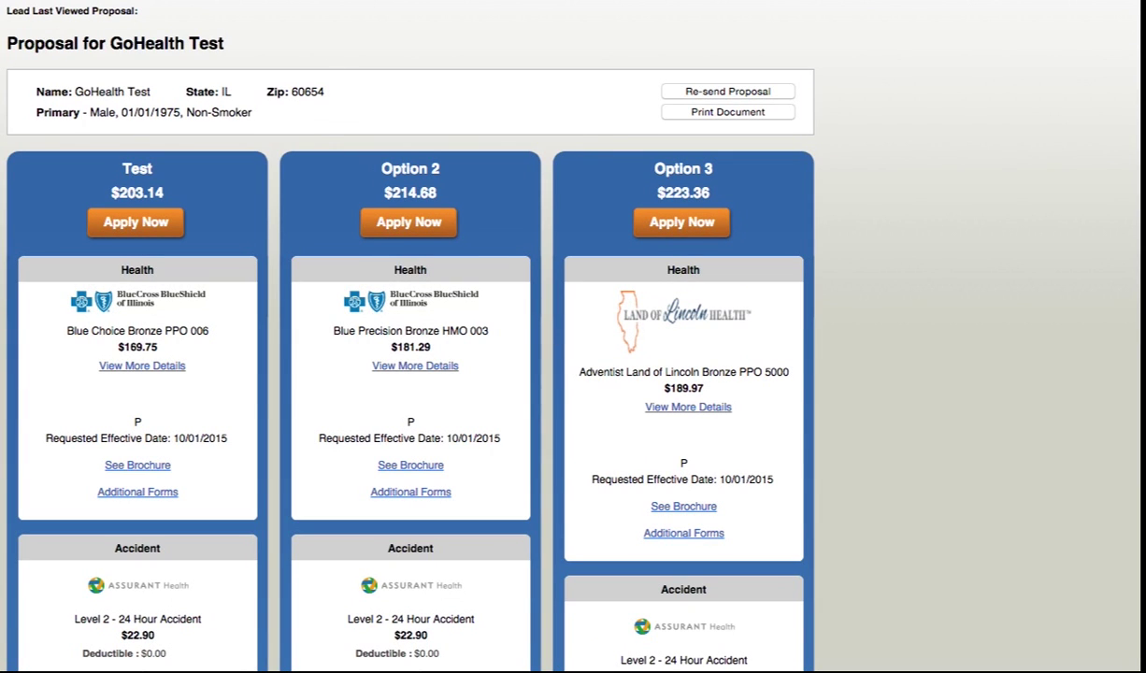
{"action": "key", "text": "super+w"}
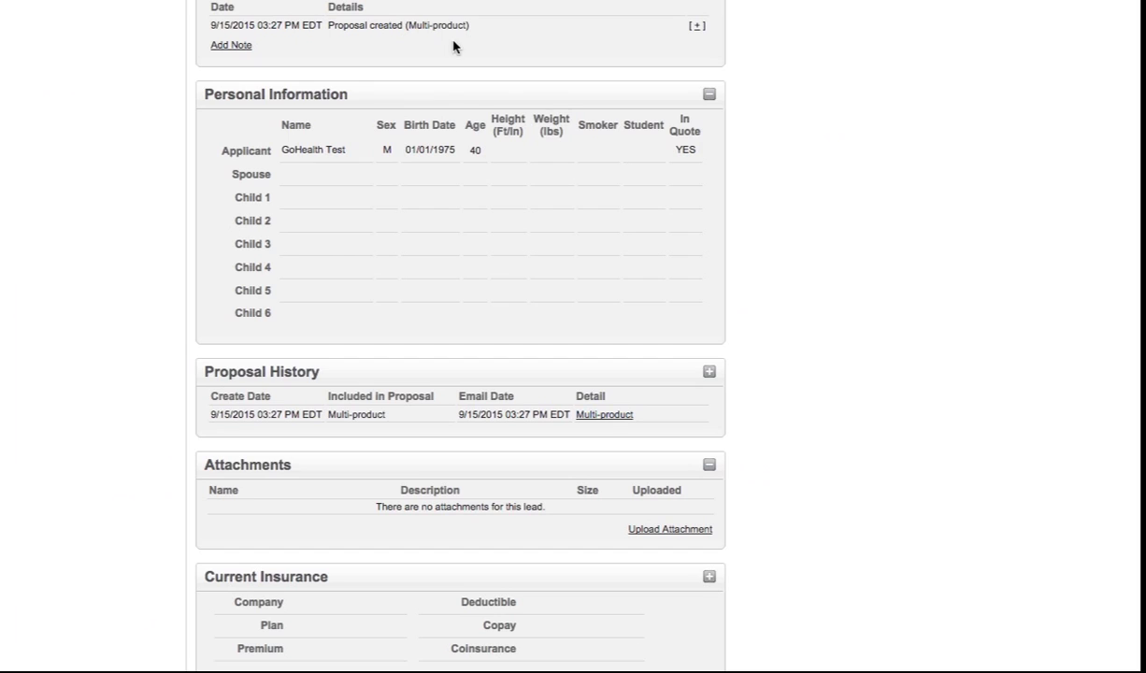
{"action": "scroll", "coordinate": [453, 46], "scroll_direction": "up", "scroll_amount": 6}
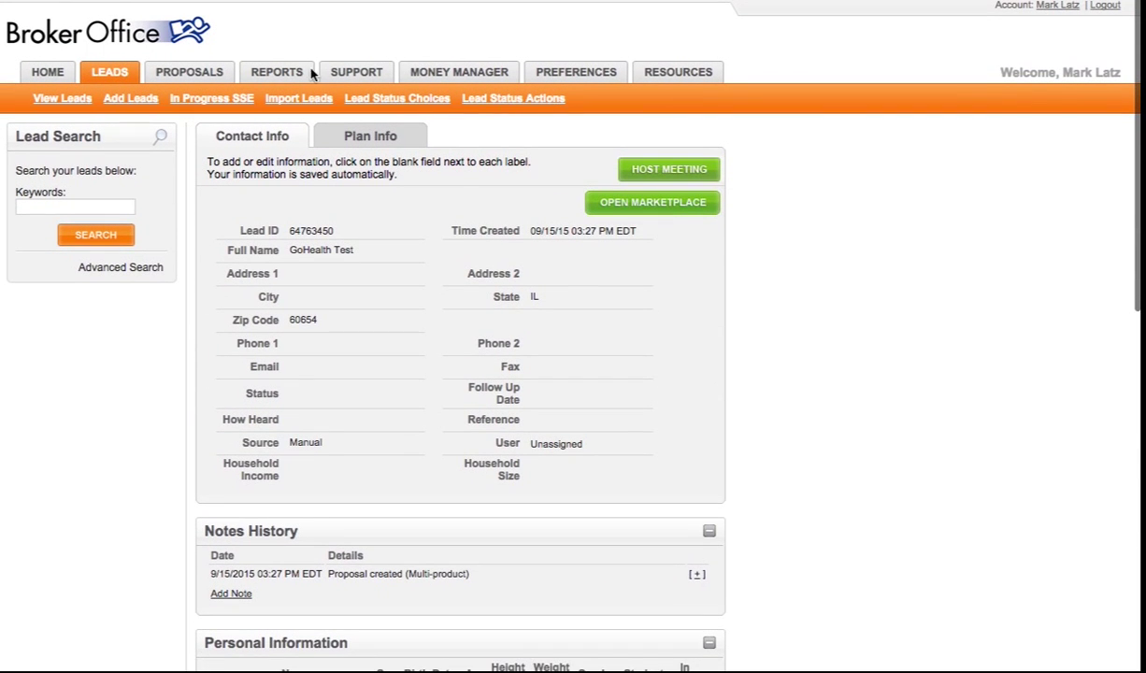
{"action": "left_click", "coordinate": [301, 76]}
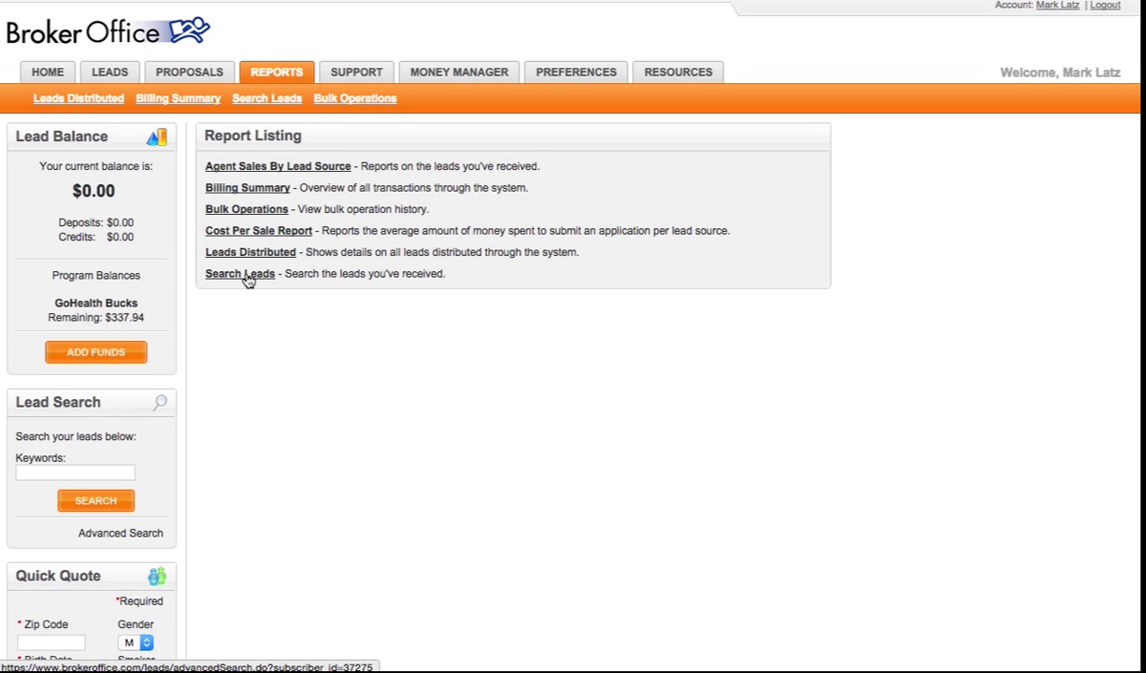
Open the Support page and briefly browse the Knowledge Base before returning.
{"action": "left_click", "coordinate": [357, 75]}
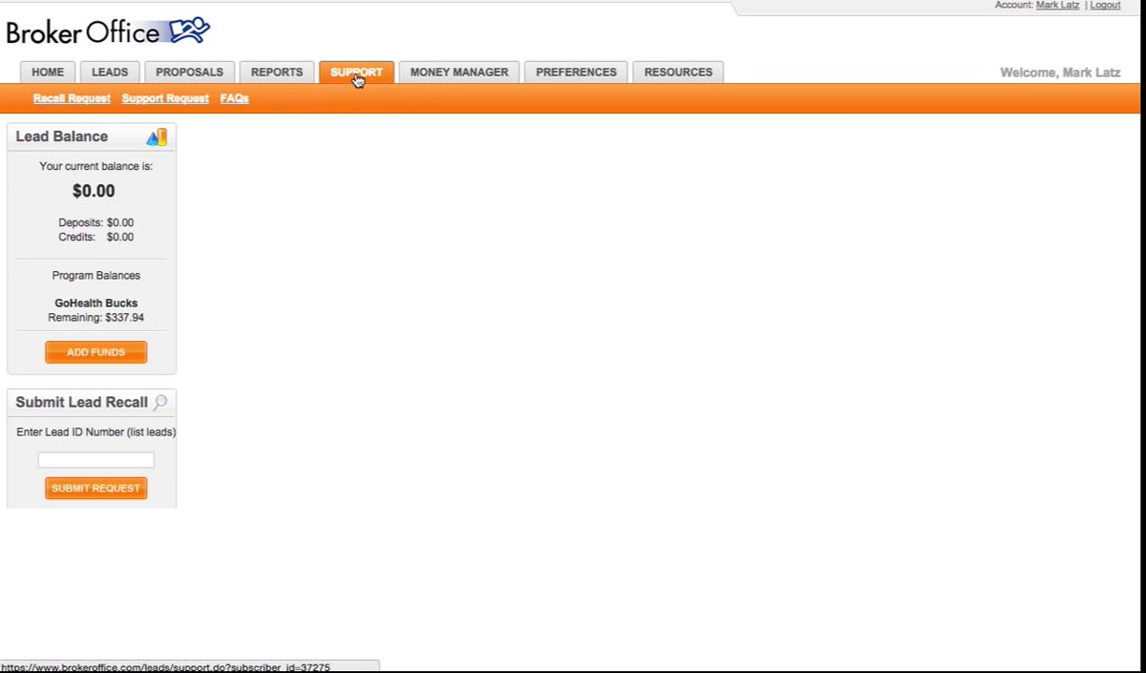
{"action": "scroll", "coordinate": [354, 199], "scroll_direction": "down", "scroll_amount": 2}
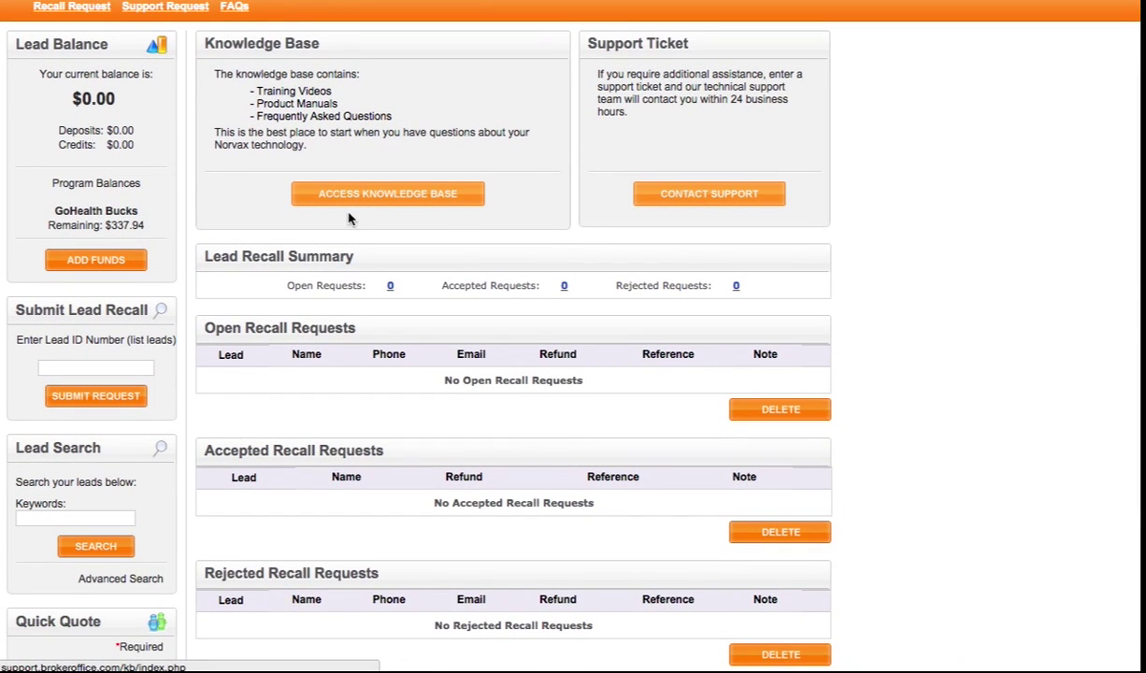
{"action": "left_click", "coordinate": [412, 198]}
{"action": "scroll", "coordinate": [413, 201], "scroll_direction": "down", "scroll_amount": 8}
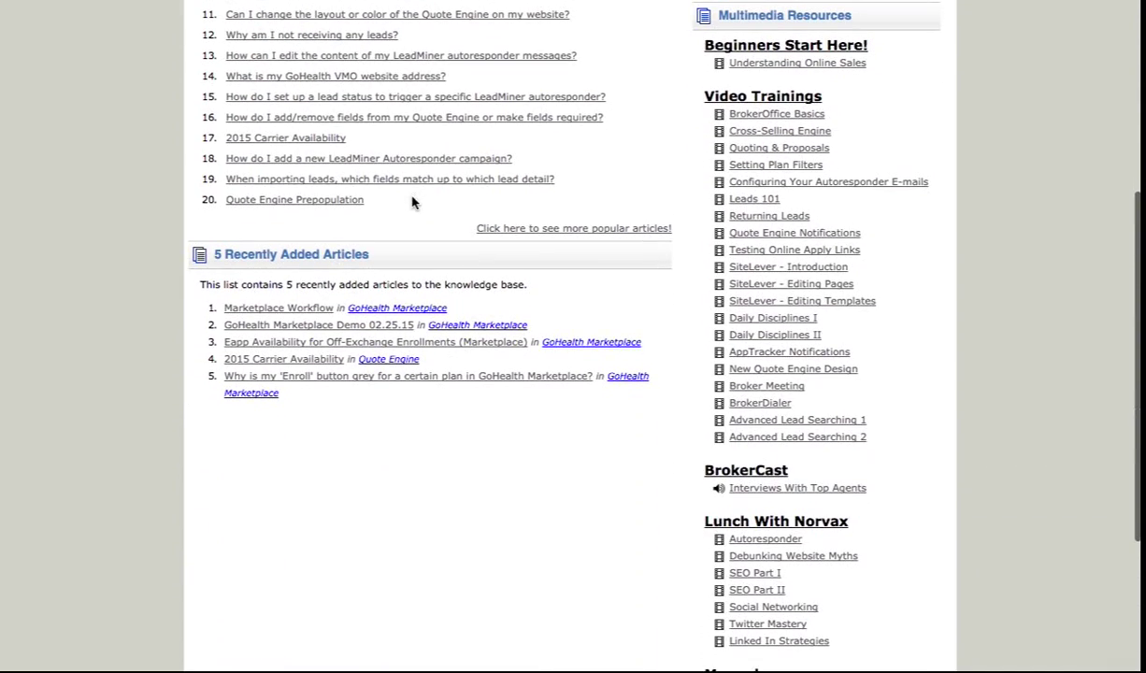
{"action": "left_click", "coordinate": [228, 1]}
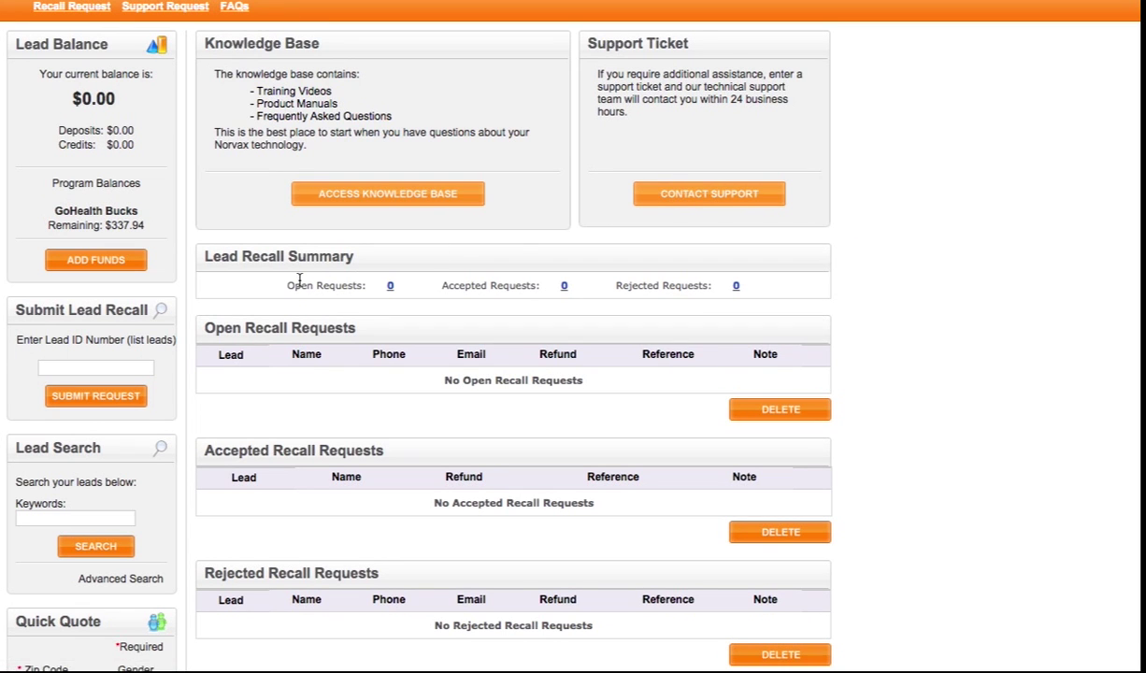
Review the Lead Recall Summary counts and recall tables on the Support page.
{"action": "scroll", "coordinate": [299, 280], "scroll_direction": "down", "scroll_amount": 2}
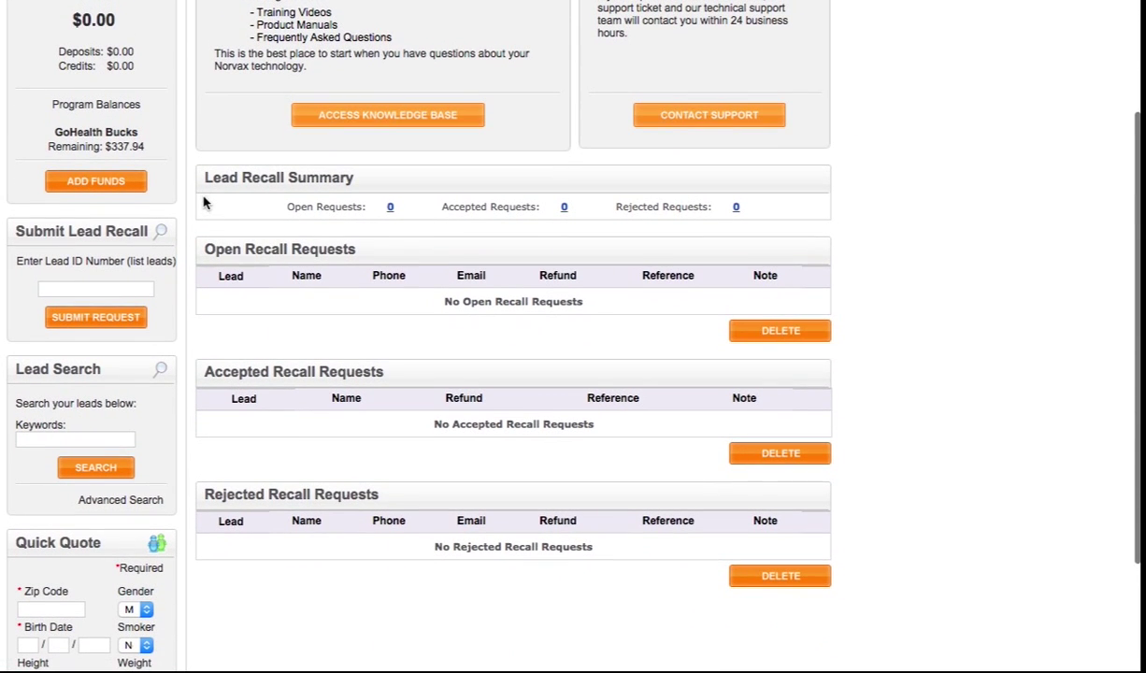
{"action": "left_click_drag", "start_coordinate": [203, 181], "coordinate": [415, 239]}
{"action": "left_click", "coordinate": [414, 240]}
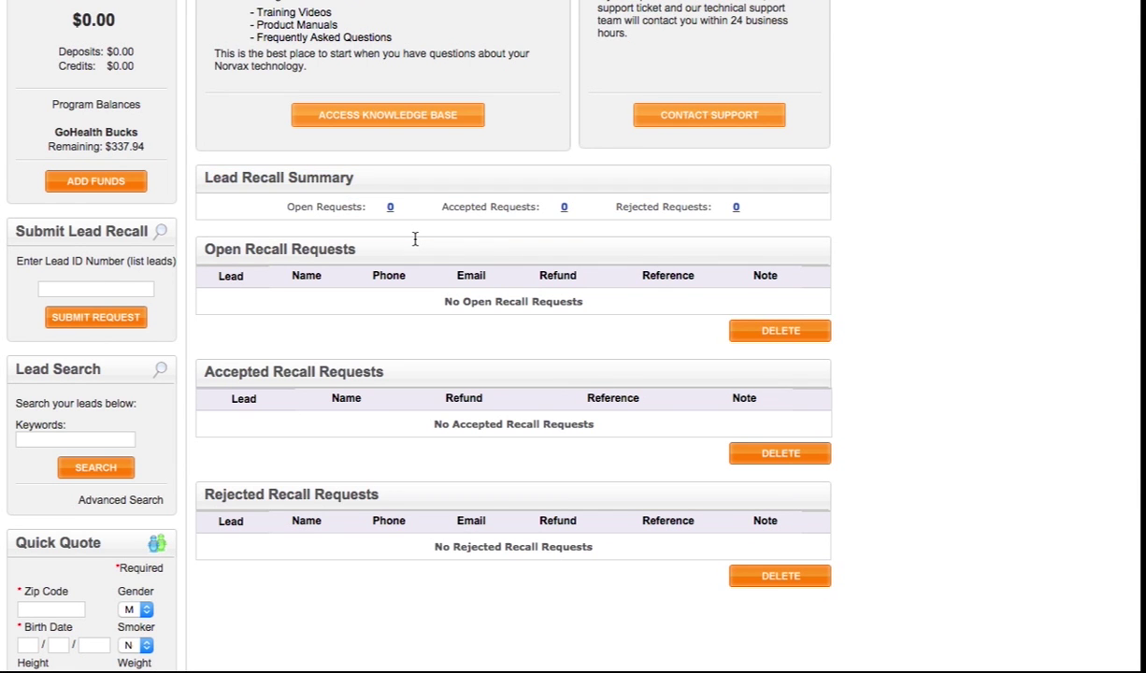
{"action": "scroll", "coordinate": [416, 239], "scroll_direction": "down", "scroll_amount": 4}
{"action": "scroll", "coordinate": [415, 241], "scroll_direction": "up", "scroll_amount": 3}
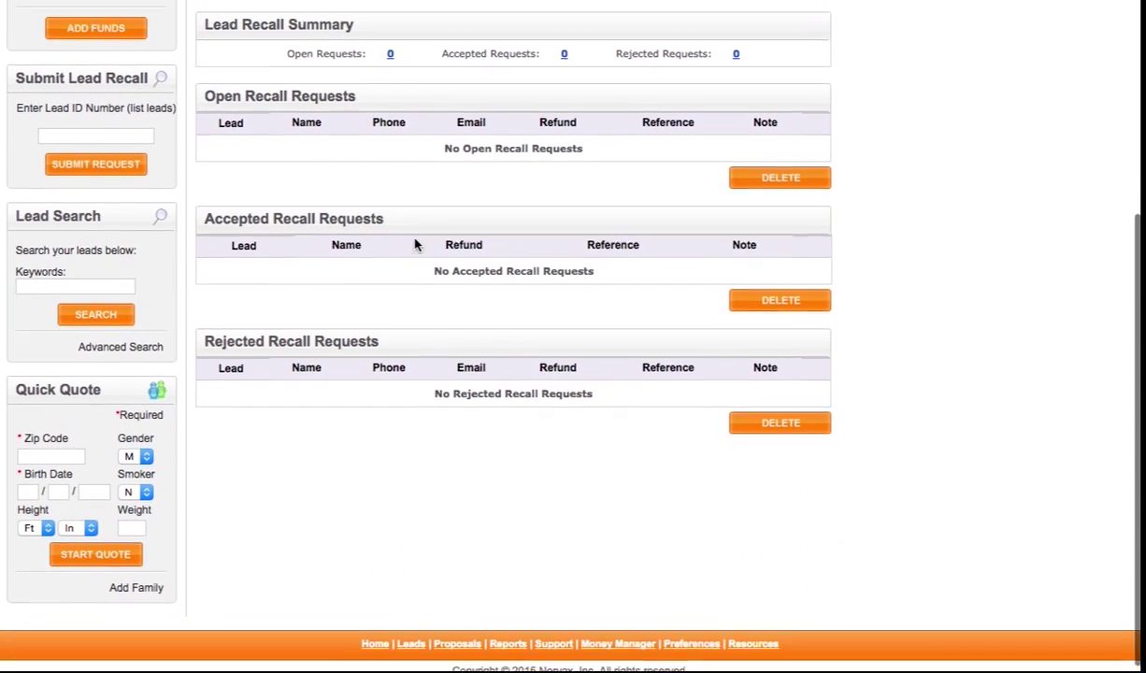
{"action": "scroll", "coordinate": [415, 243], "scroll_direction": "up", "scroll_amount": 4}
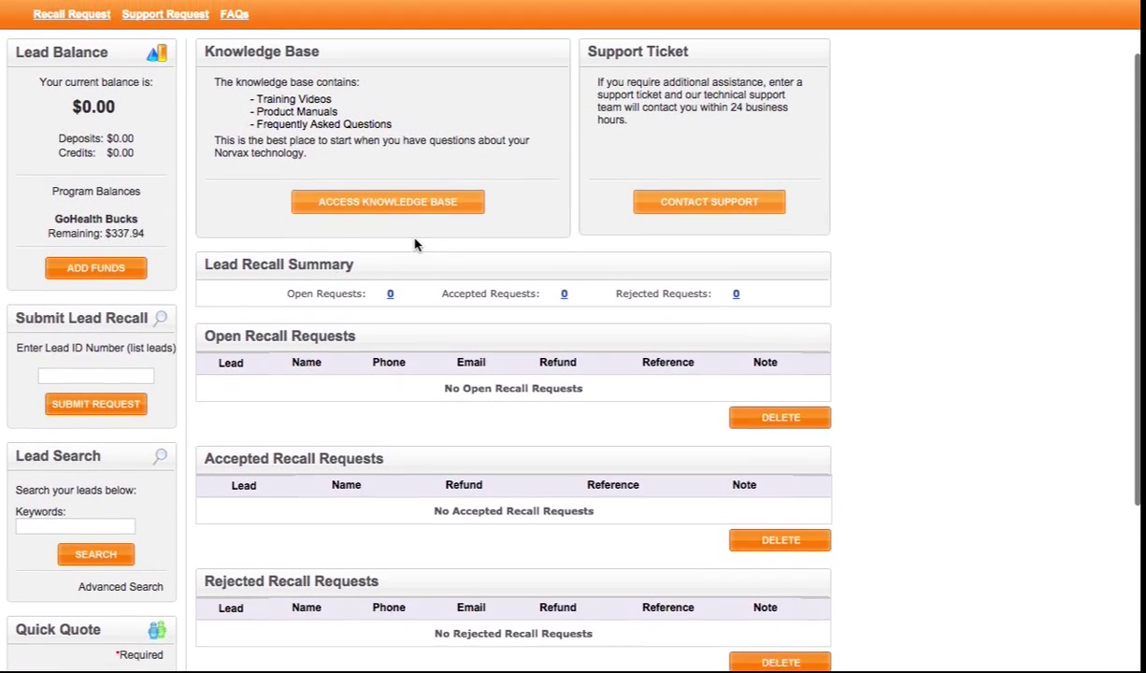
{"action": "scroll", "coordinate": [416, 245], "scroll_direction": "up", "scroll_amount": 1}
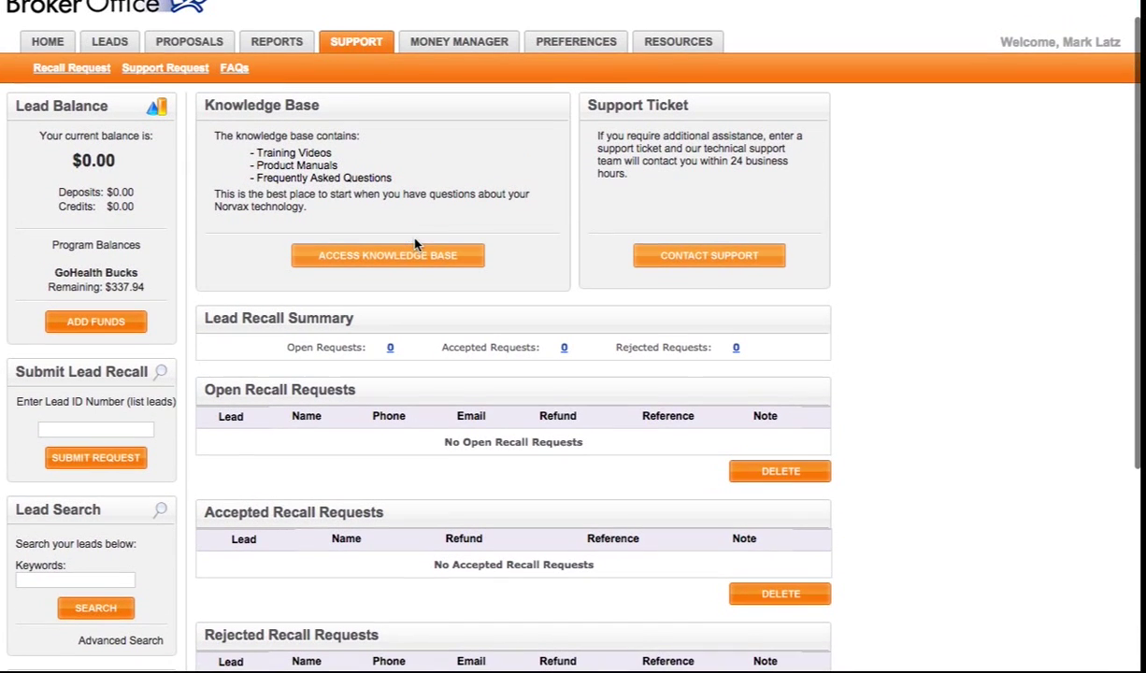
{"action": "left_click", "coordinate": [485, 51]}
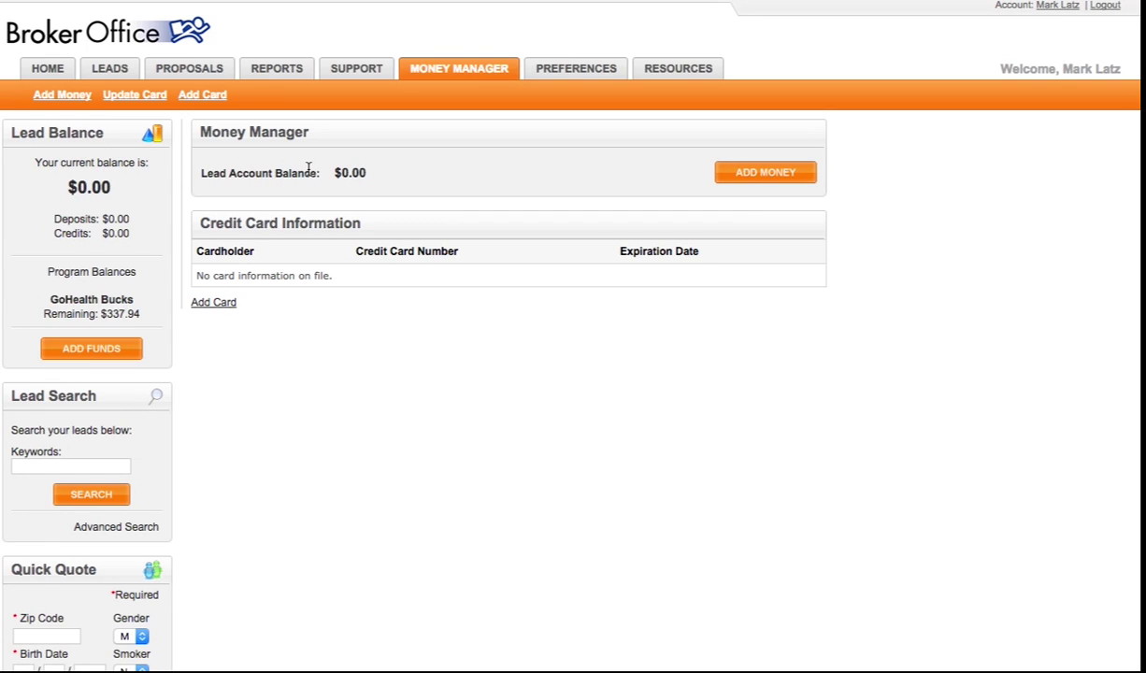
Open the carrier Preferences page and scroll down to the carrier list.
{"action": "left_click", "coordinate": [567, 75]}
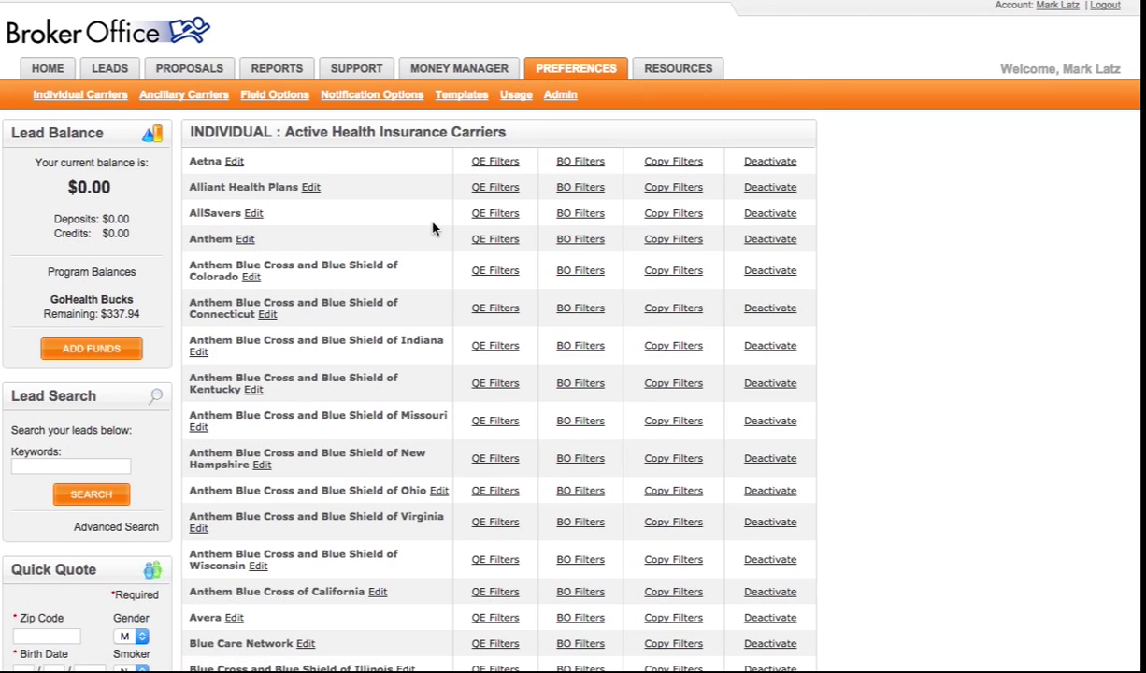
{"action": "scroll", "coordinate": [432, 227], "scroll_direction": "down", "scroll_amount": 2}
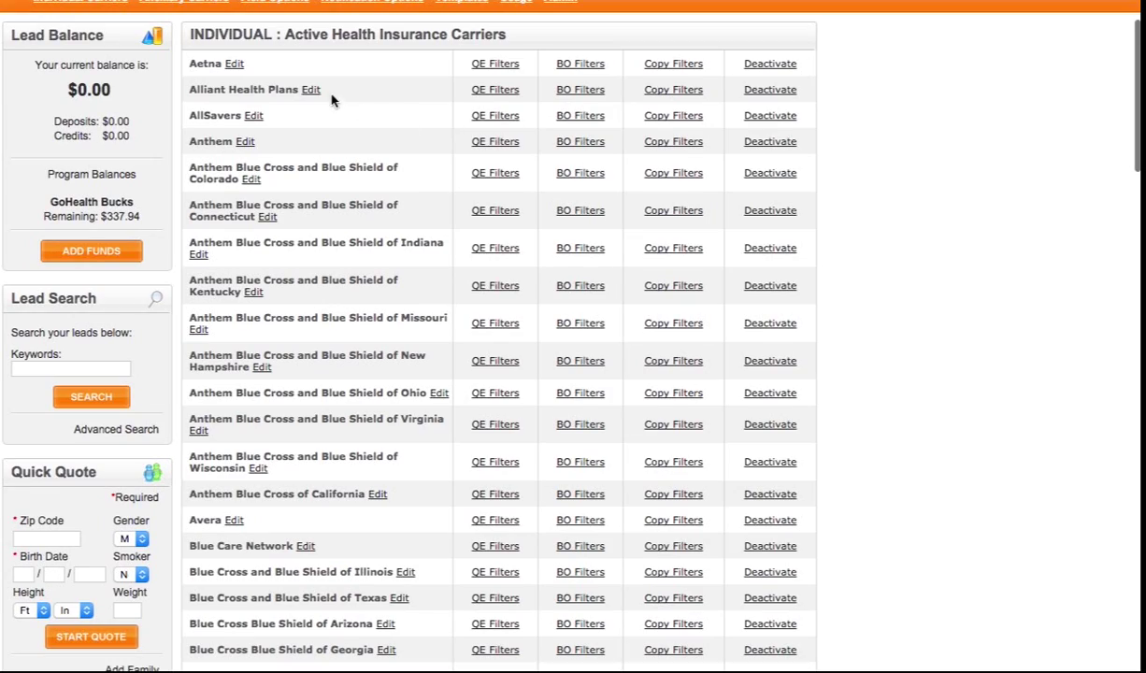
{"action": "scroll", "coordinate": [356, 152], "scroll_direction": "down", "scroll_amount": 2}
{"action": "scroll", "coordinate": [357, 152], "scroll_direction": "down", "scroll_amount": 20}
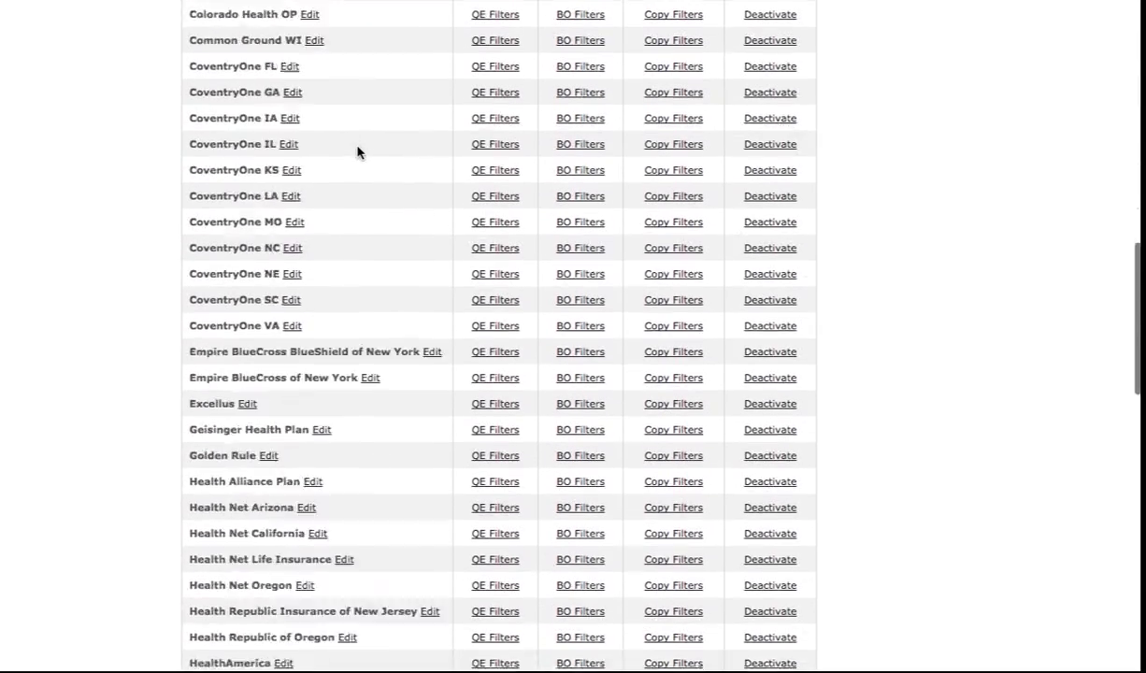
{"action": "scroll", "coordinate": [357, 151], "scroll_direction": "down", "scroll_amount": 5}
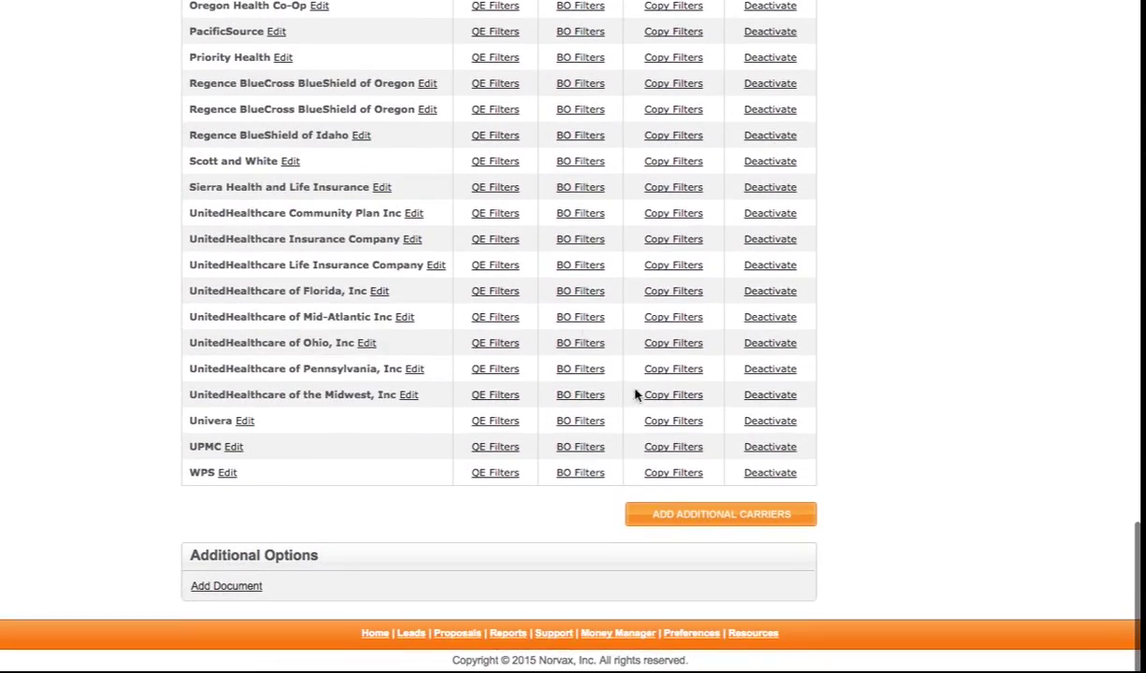
Accept the terms to list additional carriers such as Vantage Insurance and WINhealth.
{"action": "left_click", "coordinate": [744, 526]}
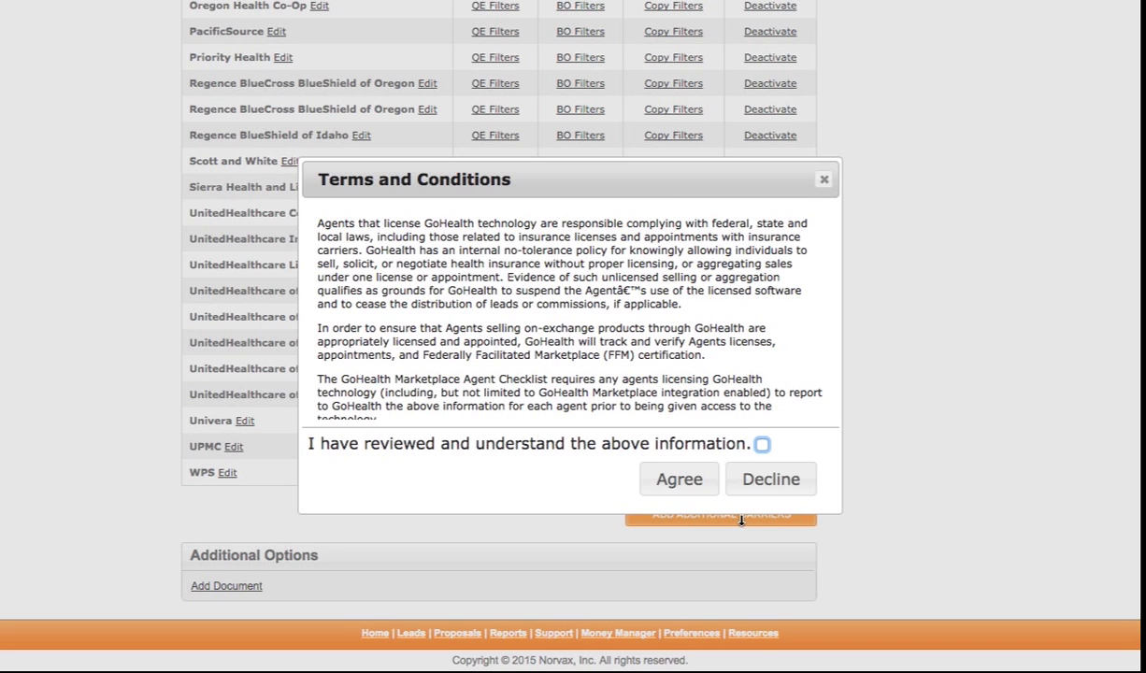
{"action": "left_click", "coordinate": [762, 445]}
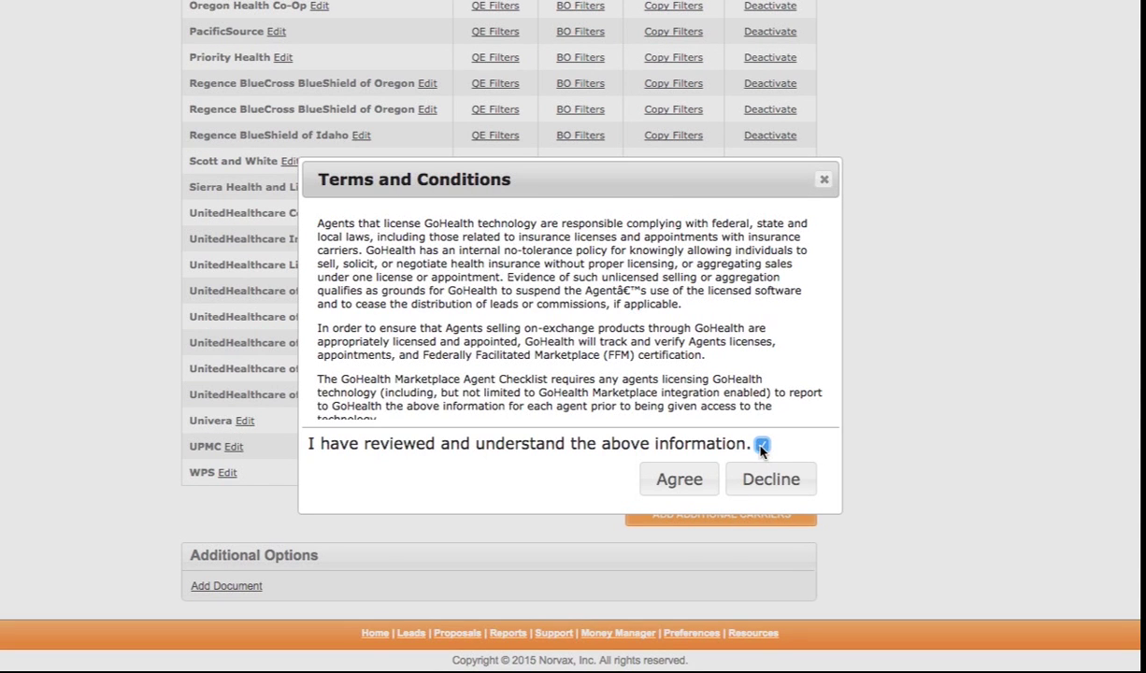
{"action": "left_click", "coordinate": [677, 479]}
{"action": "scroll", "coordinate": [670, 409], "scroll_direction": "up", "scroll_amount": 3}
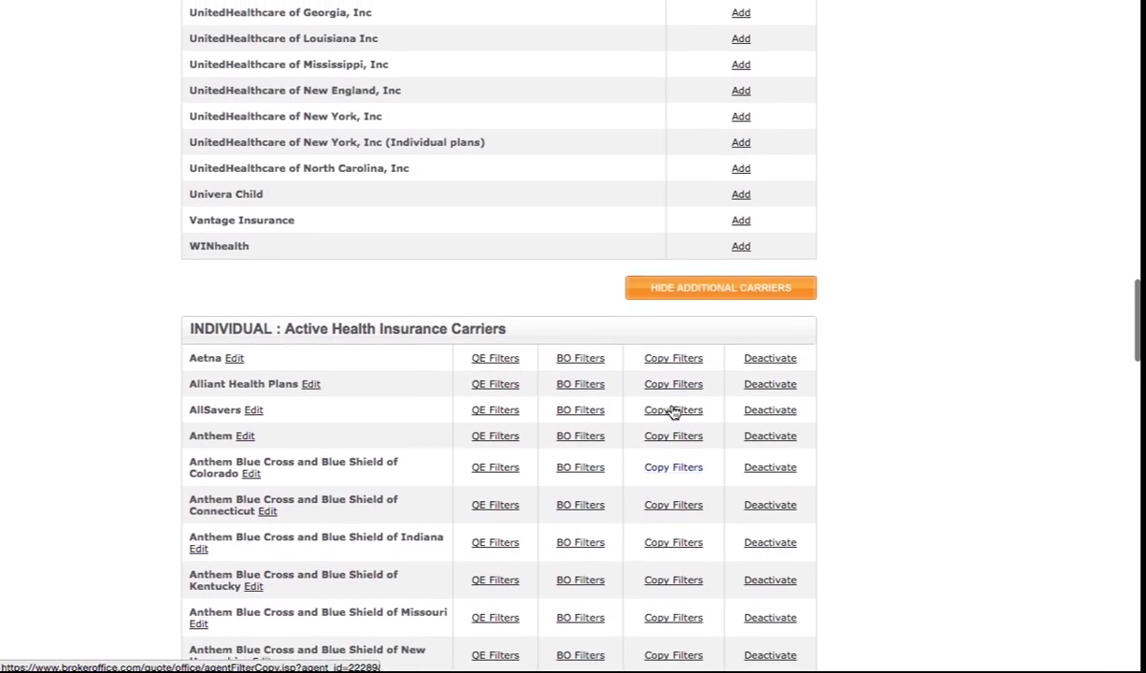